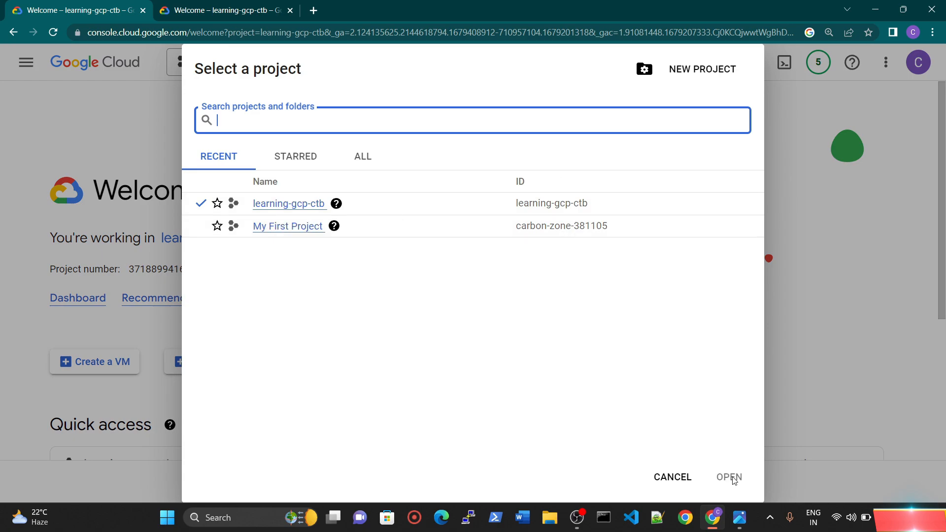
# Step: Dismiss the project picker and open the Cloud overview dashboard for the current project
pyautogui.click(672, 477)
pyautogui.click(26, 66)
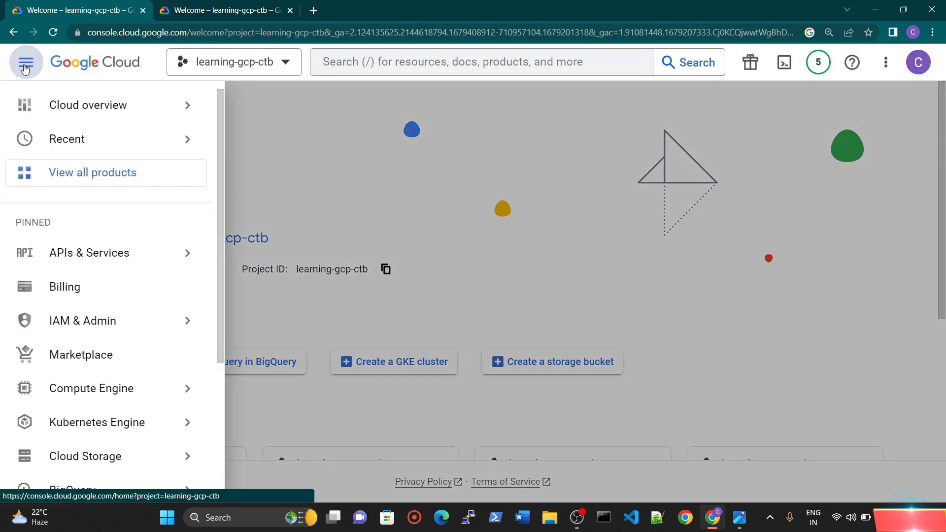
pyautogui.moveTo(71, 112)
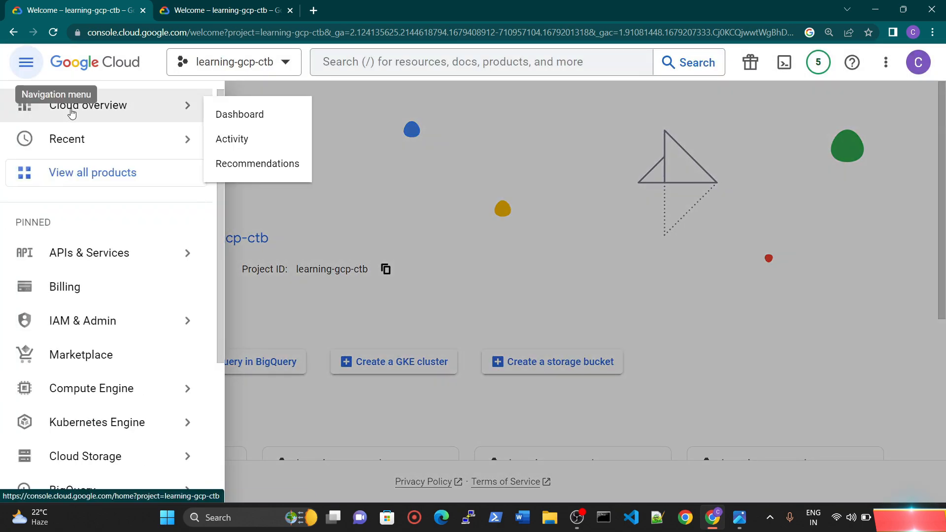
pyautogui.click(259, 114)
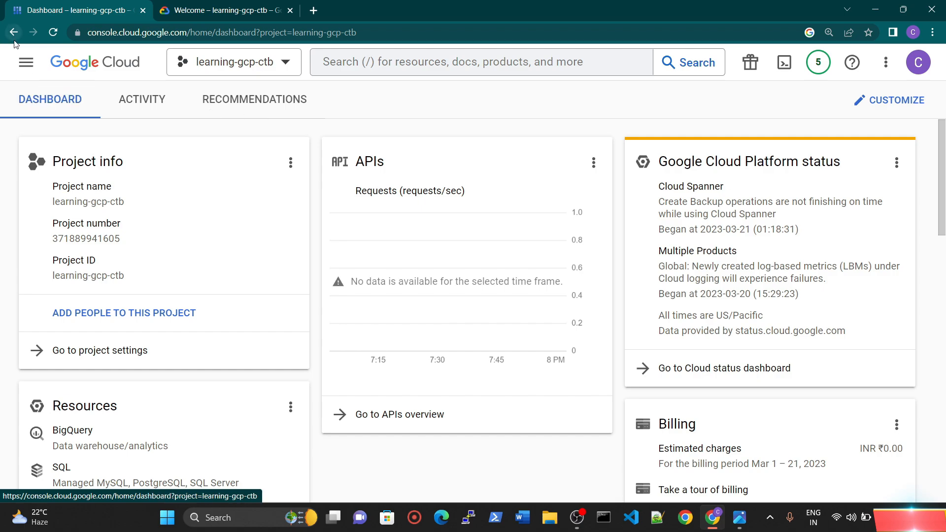
pyautogui.click(26, 62)
pyautogui.moveTo(116, 263)
pyautogui.scroll(-5, 117, 264)
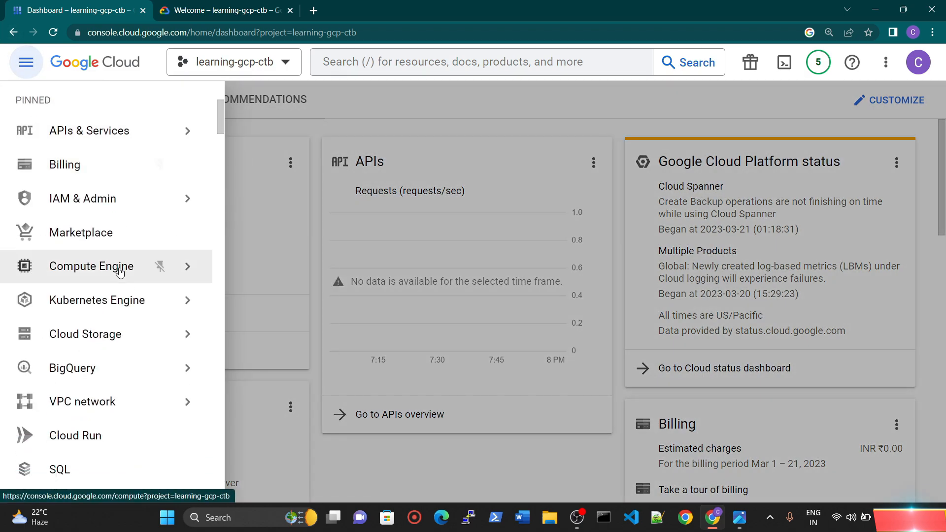
pyautogui.moveTo(60, 286)
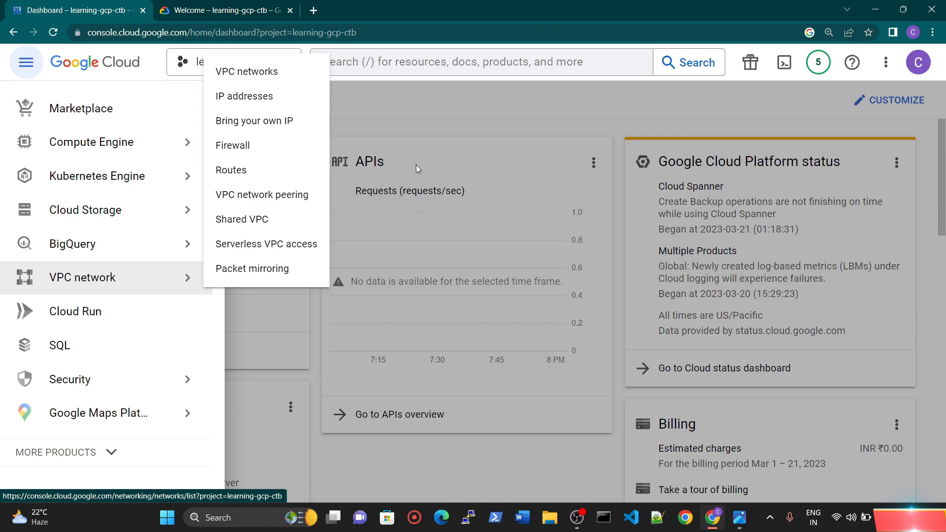
pyautogui.click(426, 109)
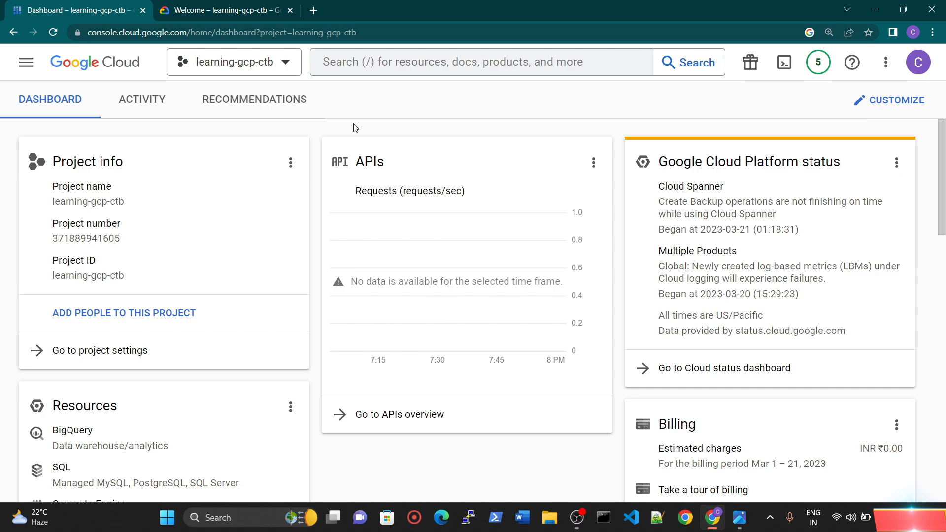
# Step: Open the VPC network page for the project
pyautogui.click(26, 62)
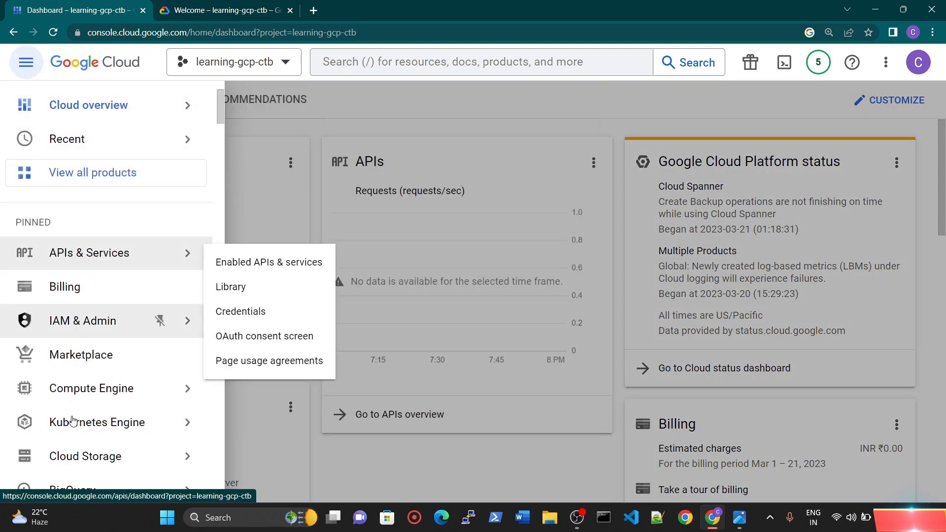
pyautogui.moveTo(134, 433)
pyautogui.scroll(-3, 134, 433)
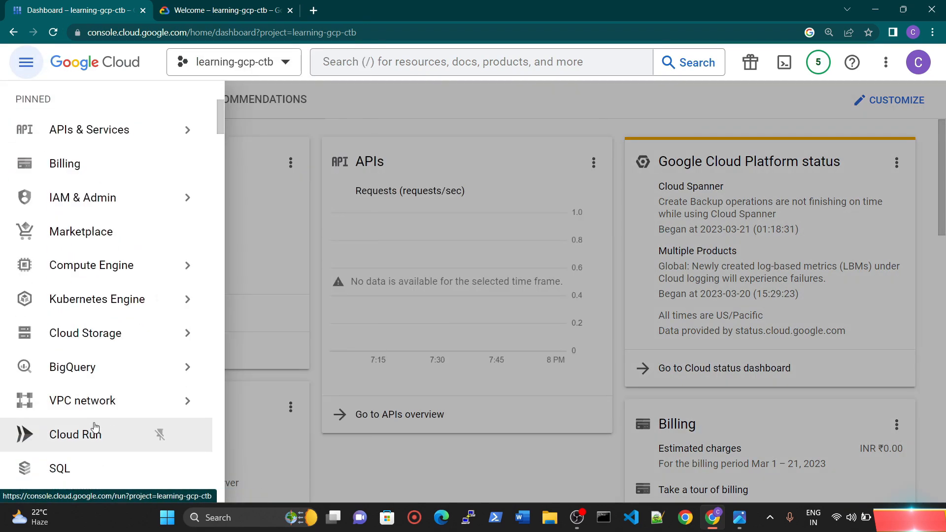
pyautogui.click(148, 399)
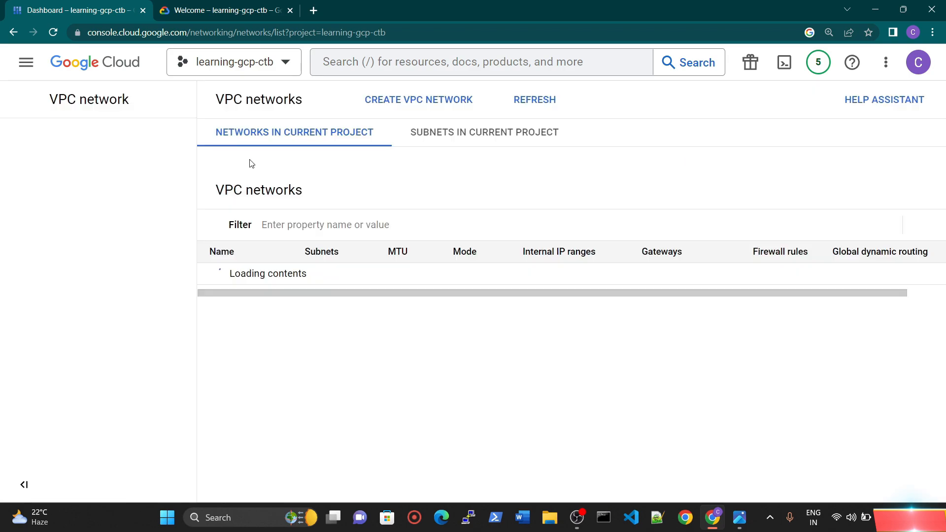
# Step: Review the project's VPC networks list and dismiss the Network Intelligence Center promotion above it
pyautogui.scroll(-2, 433, 228)
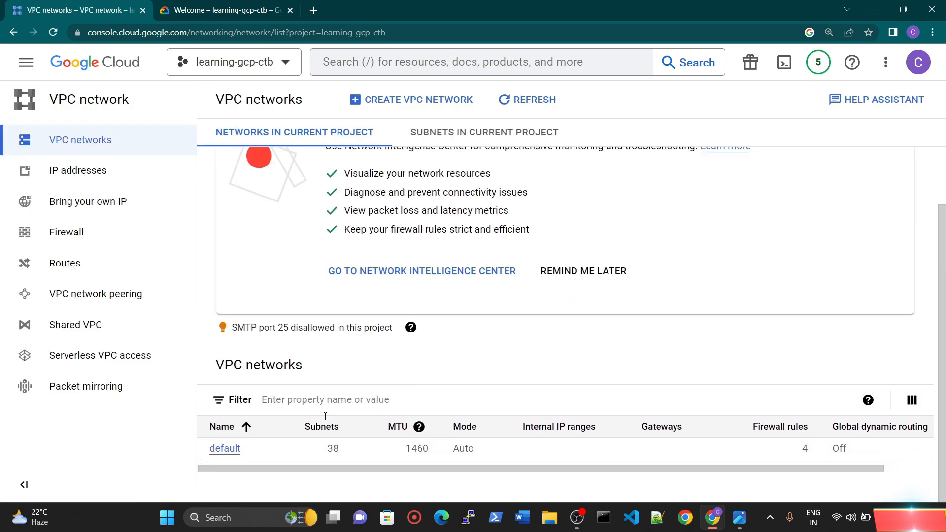
pyautogui.moveTo(237, 469); pyautogui.dragTo(314, 471)
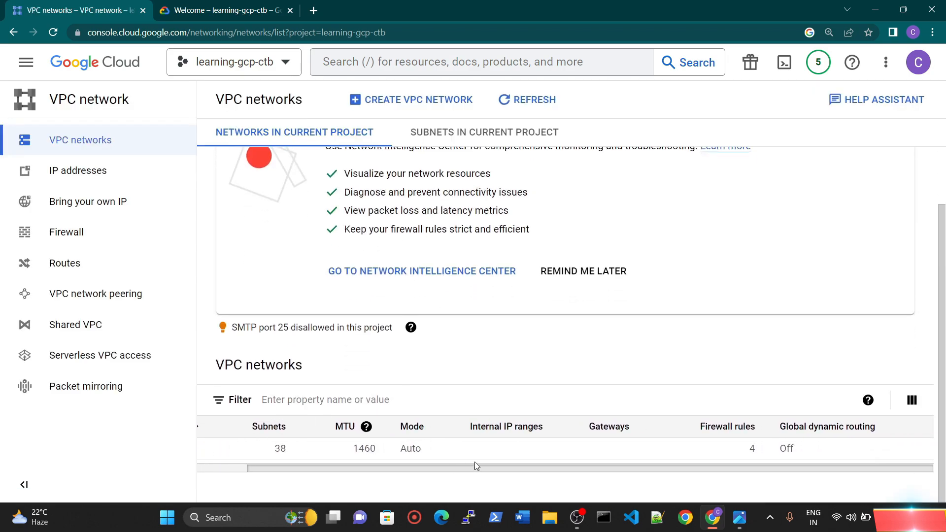
pyautogui.moveTo(475, 465); pyautogui.dragTo(425, 467)
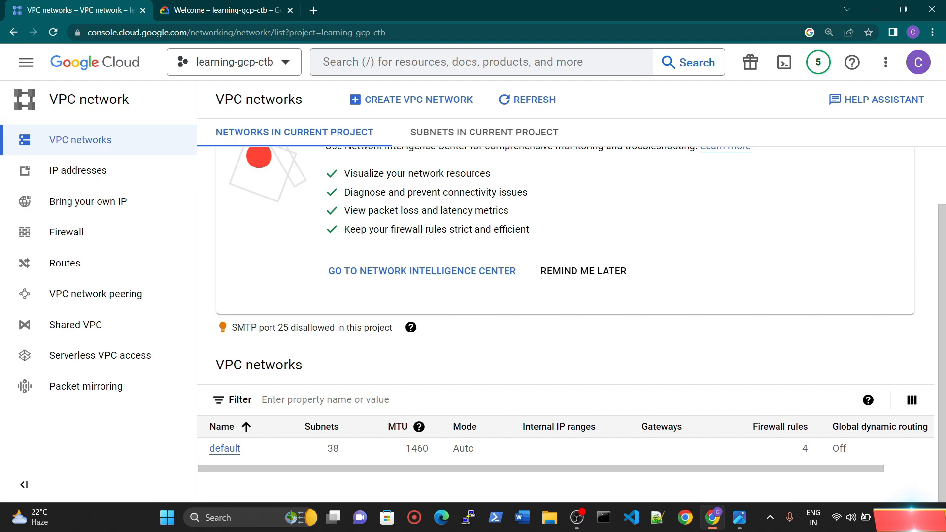
pyautogui.moveTo(278, 329); pyautogui.dragTo(395, 343)
pyautogui.click(487, 368)
pyautogui.scroll(2, 399, 365)
pyautogui.click(891, 188)
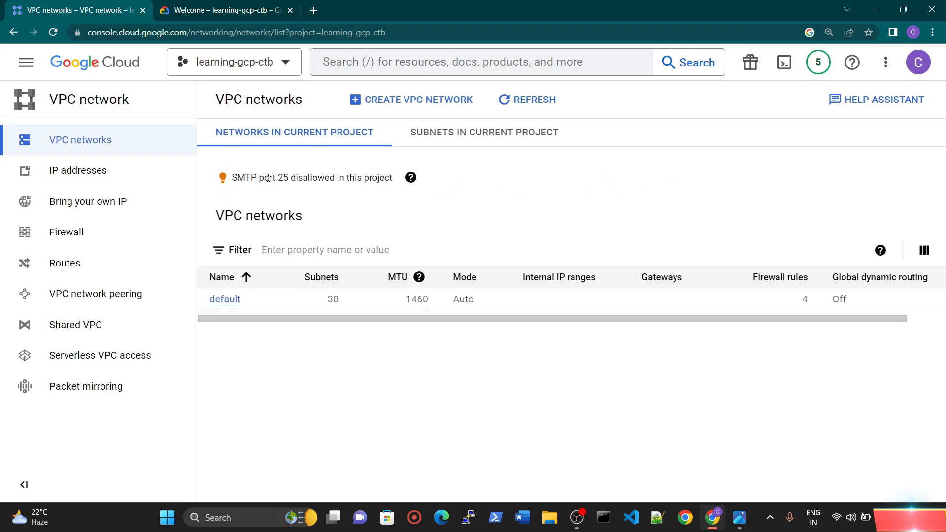
# Step: Start creating a VPC network and name it learning-vpc-custom
pyautogui.click(412, 99)
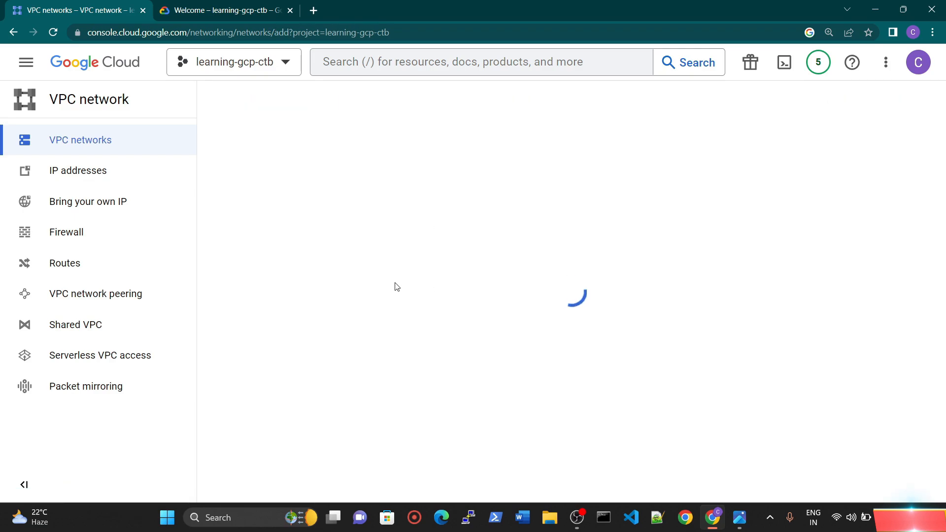
pyautogui.click(260, 154)
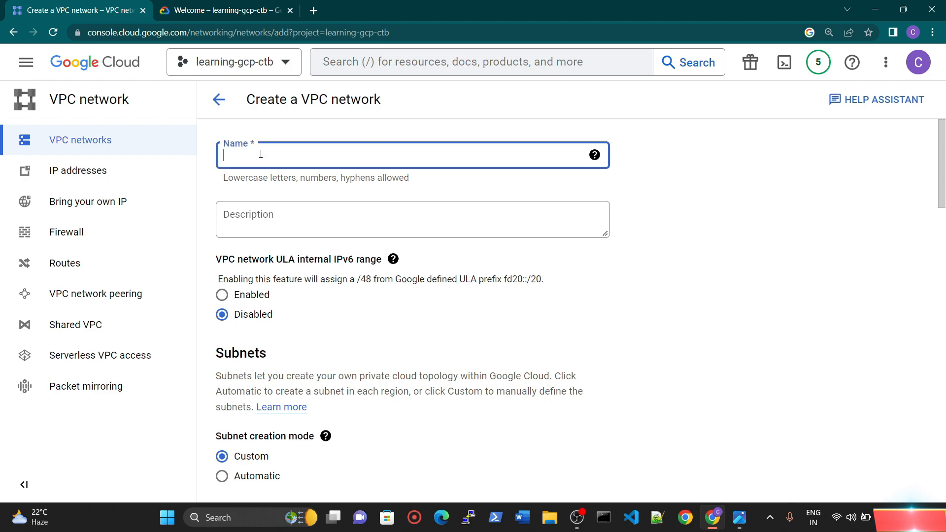
pyautogui.write('learning-vpc-custom')
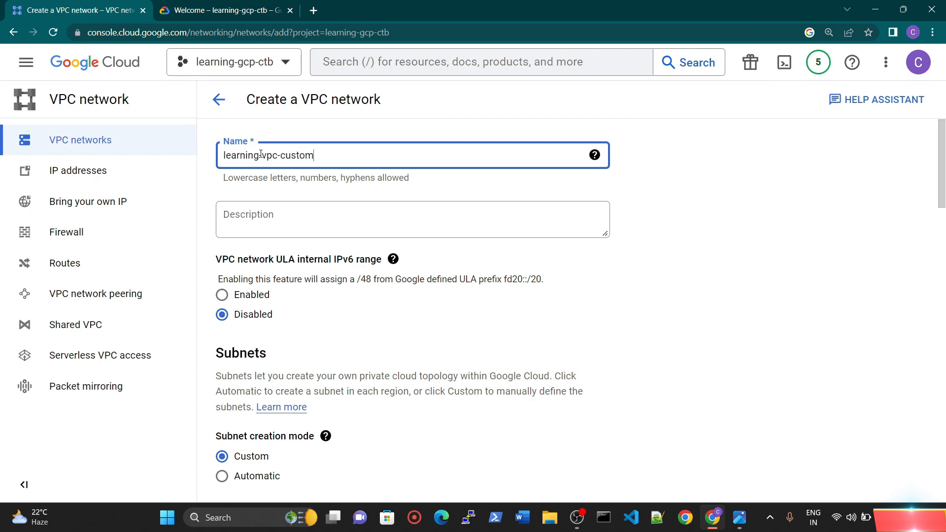
# Step: Leave the network description empty and name the first new subnet subnet-us-central
pyautogui.click(331, 226)
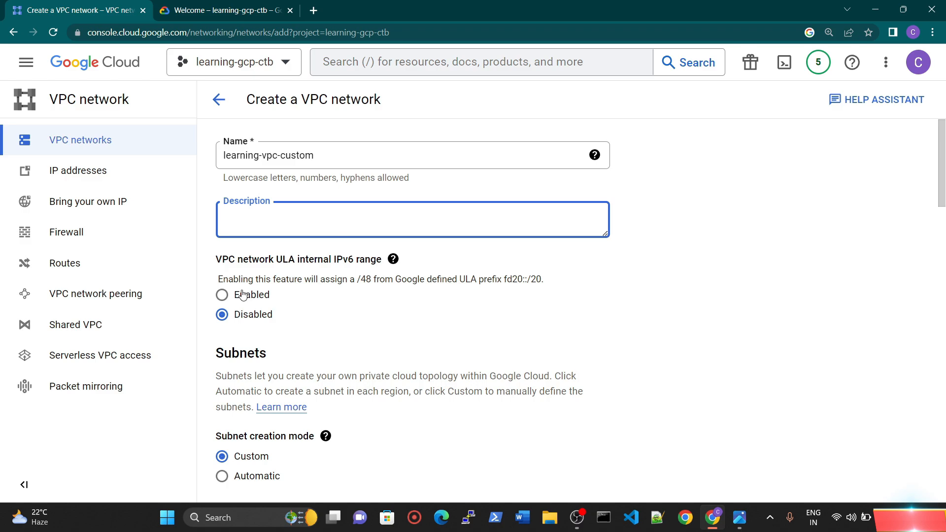
pyautogui.scroll(-2, 358, 301)
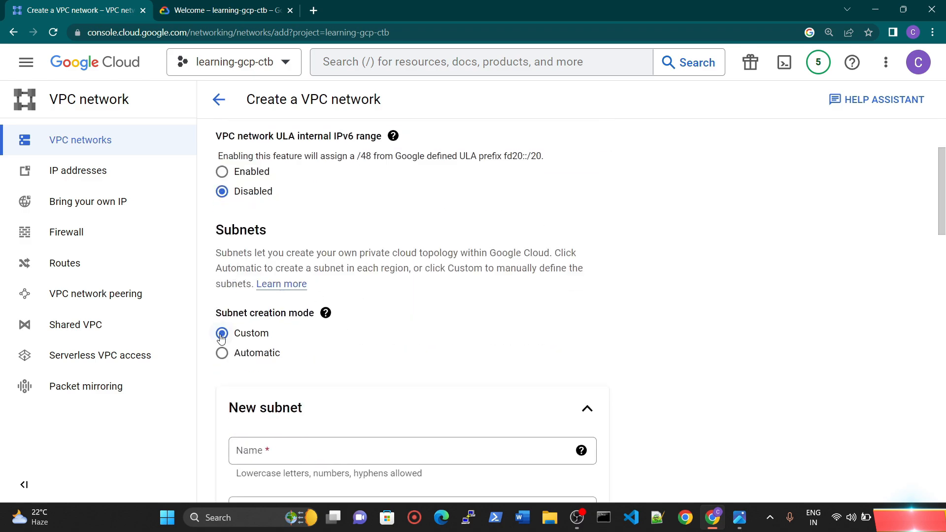
pyautogui.scroll(-3, 254, 333)
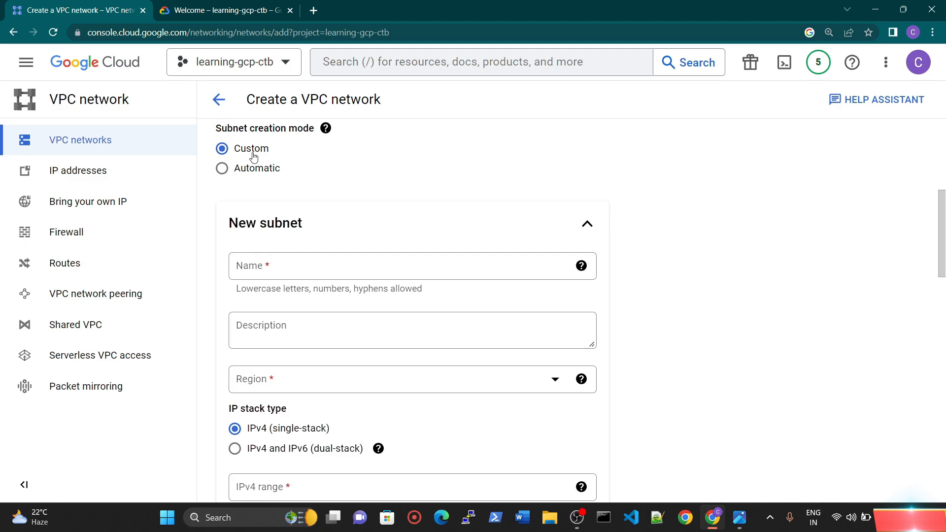
pyautogui.click(307, 268)
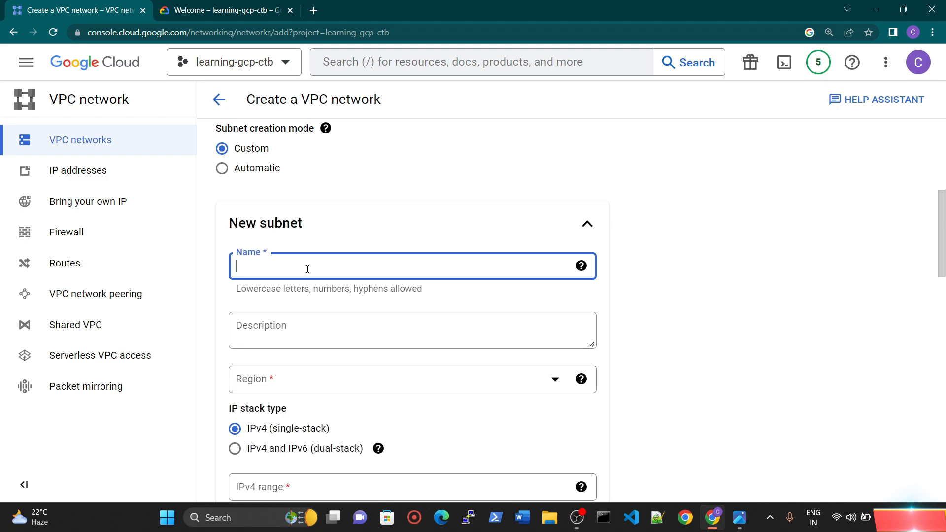
pyautogui.write('subnet-us-central')
# Step: Leave the subnet description empty and set the subnet's region to us-central1
pyautogui.click(322, 341)
pyautogui.scroll(-2, 427, 319)
pyautogui.click(283, 257)
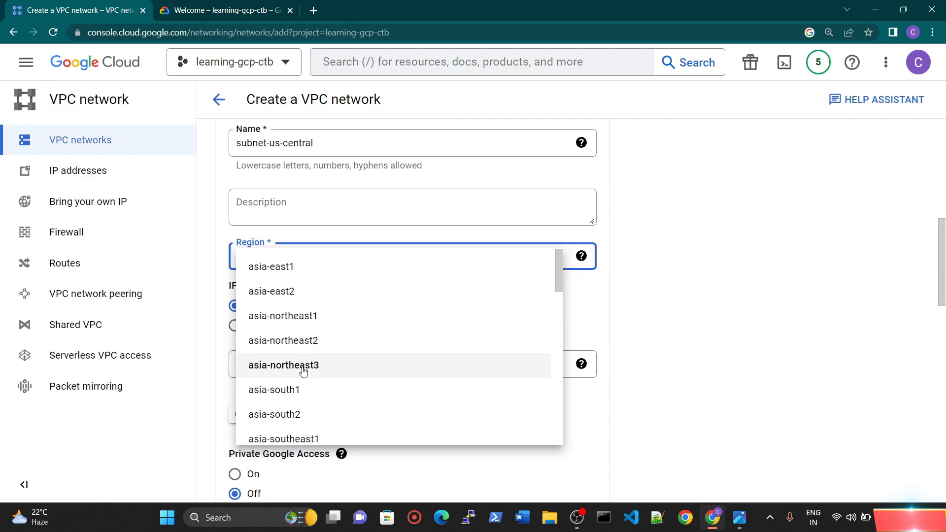
pyautogui.scroll(-10, 308, 318)
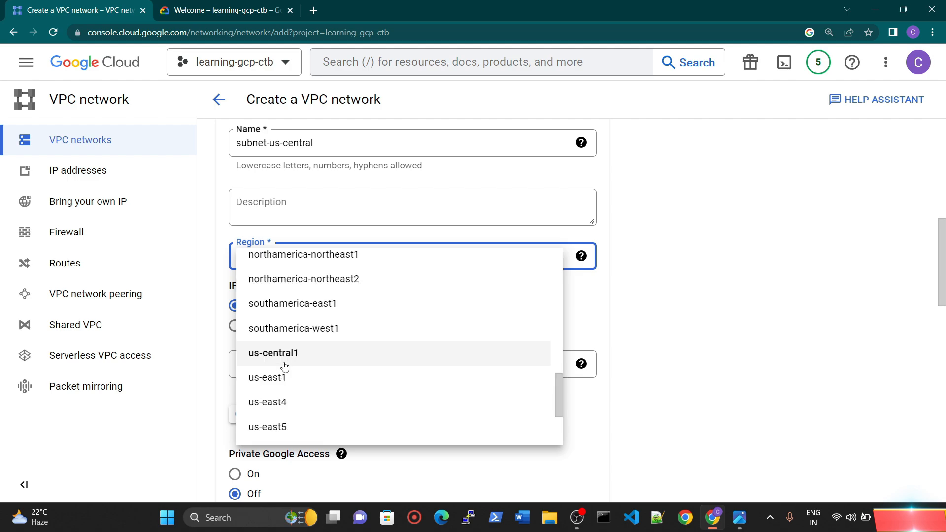
pyautogui.click(285, 362)
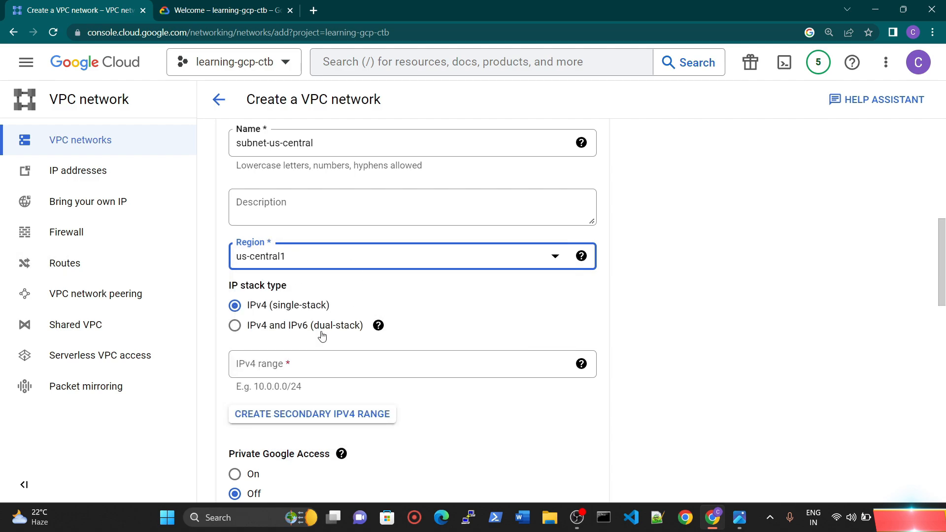
# Step: Set the us-central1 subnet's IPv4 range to 10.21.0.0/24
pyautogui.click(279, 368)
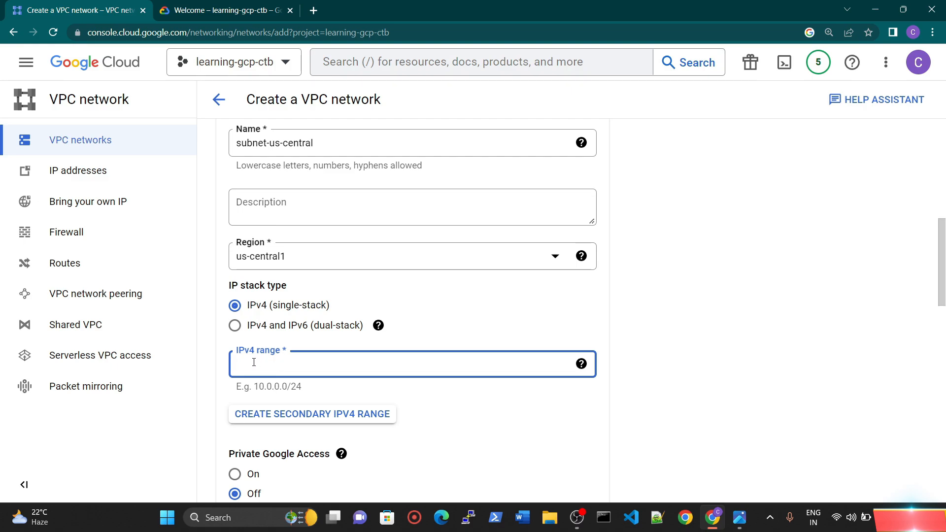
pyautogui.write('10.21.0.0/24')
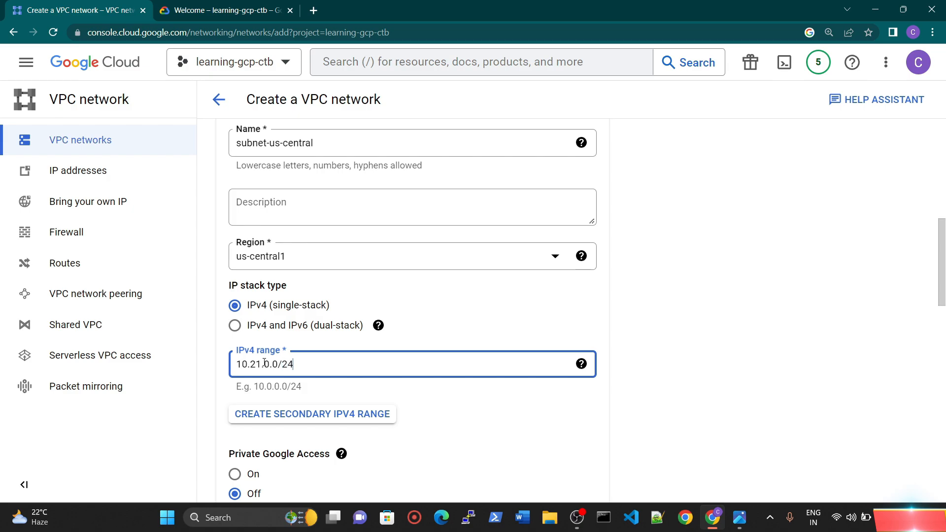
# Step: Magnify the page to examine the network portion of the subnet's IPv4 range, and restore the page zoom to 125%
pyautogui.hotkey('ctrl', '+')
pyautogui.hotkey('ctrl', '+')
pyautogui.hotkey('ctrl', '+')
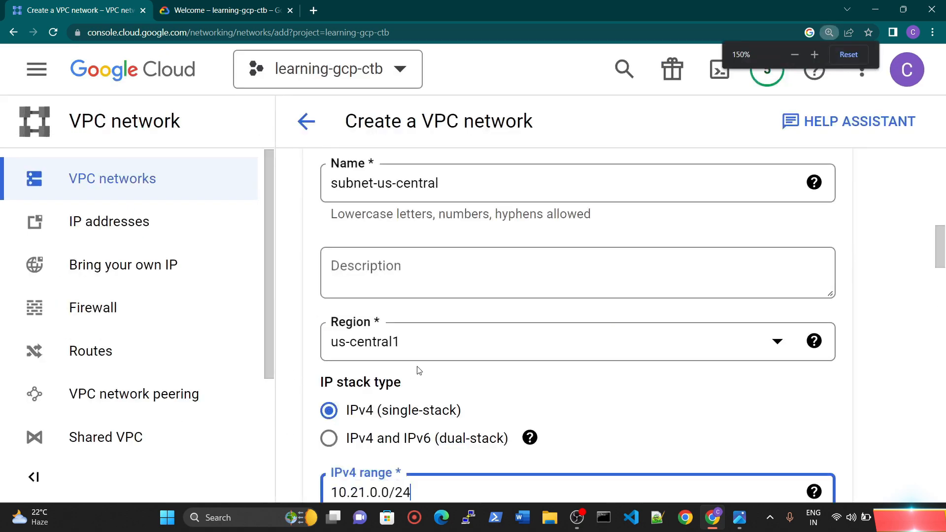
pyautogui.scroll(-1, 400, 371)
pyautogui.scroll(-1, 346, 307)
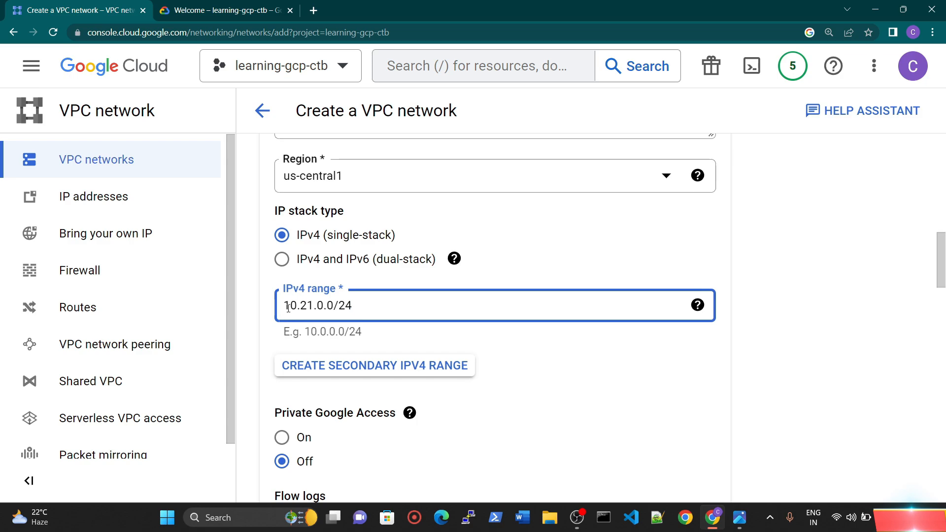
pyautogui.moveTo(288, 308); pyautogui.dragTo(327, 306)
pyautogui.click(327, 306)
pyautogui.hotkey('ctrl', '-')
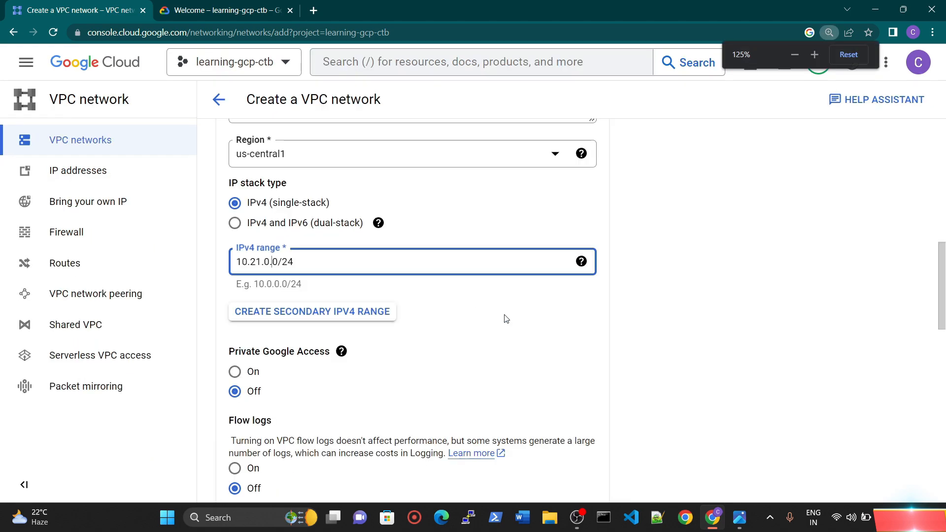
# Step: Keep Private Google Access and flow logs off, and add a second subnet named subnet-londan
pyautogui.scroll(-1, 506, 319)
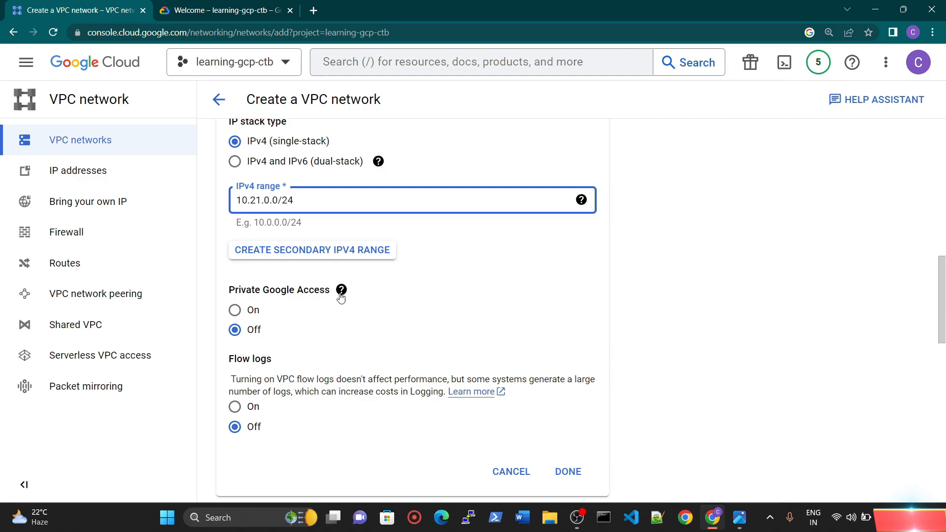
pyautogui.moveTo(343, 297)
pyautogui.scroll(-3, 564, 417)
pyautogui.scroll(-2, 453, 380)
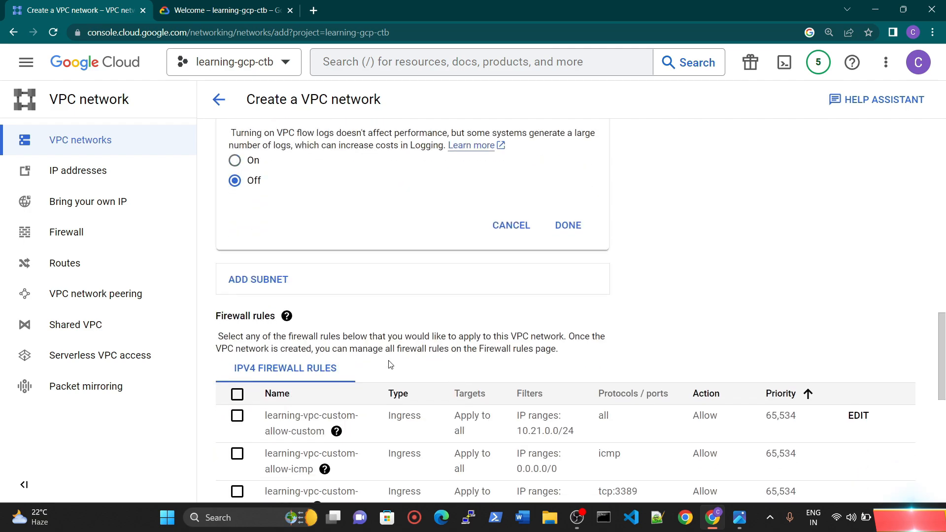
pyautogui.click(269, 280)
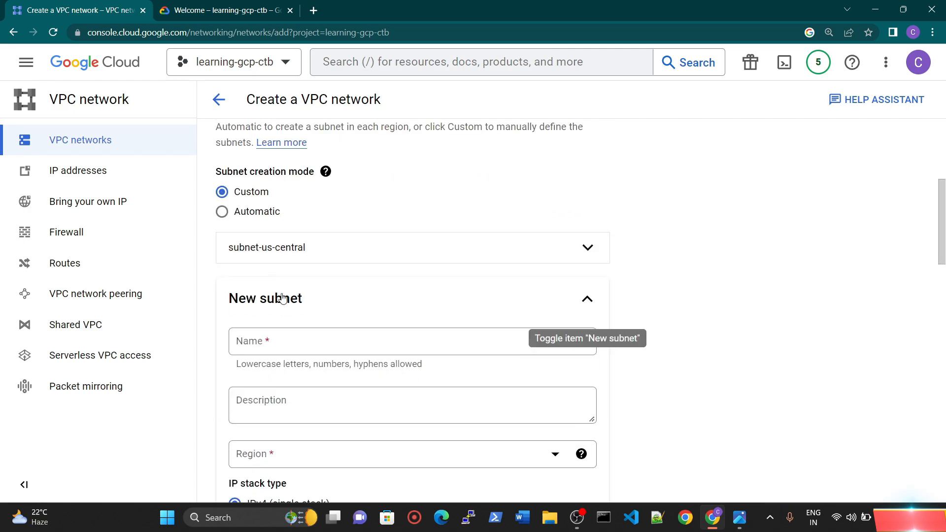
pyautogui.scroll(-1, 274, 332)
pyautogui.click(280, 286)
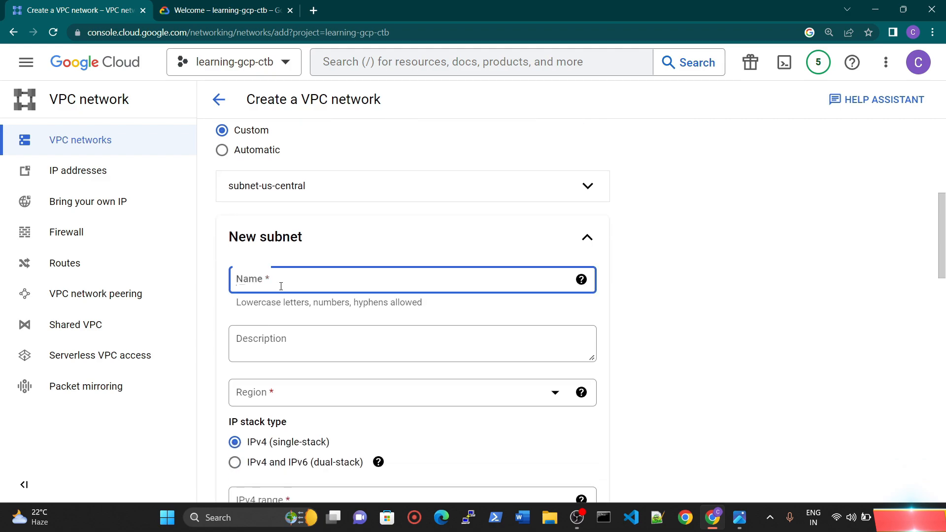
pyautogui.write('subnet-londa')
pyautogui.write('n')
# Step: Set the second subnet's region to europe-west1
pyautogui.click(283, 393)
pyautogui.scroll(-1, 317, 325)
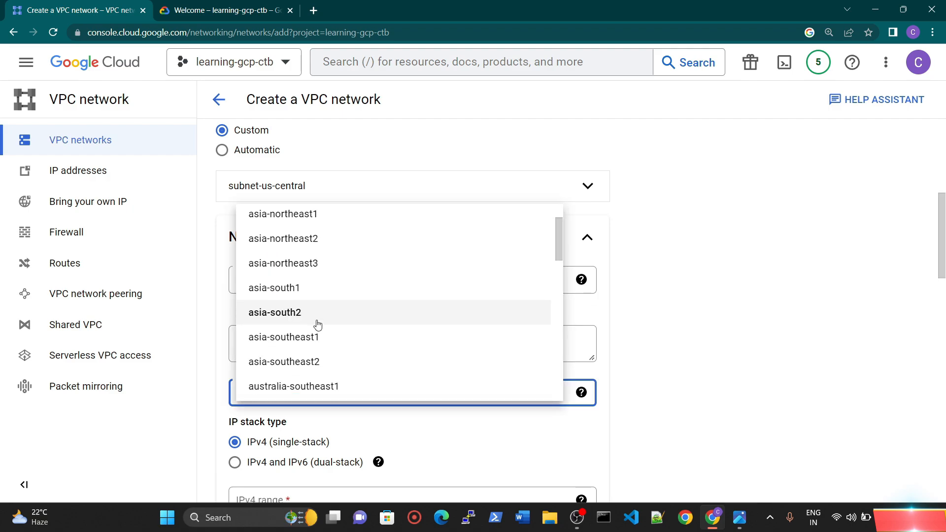
pyautogui.scroll(-5, 317, 326)
pyautogui.scroll(2, 318, 328)
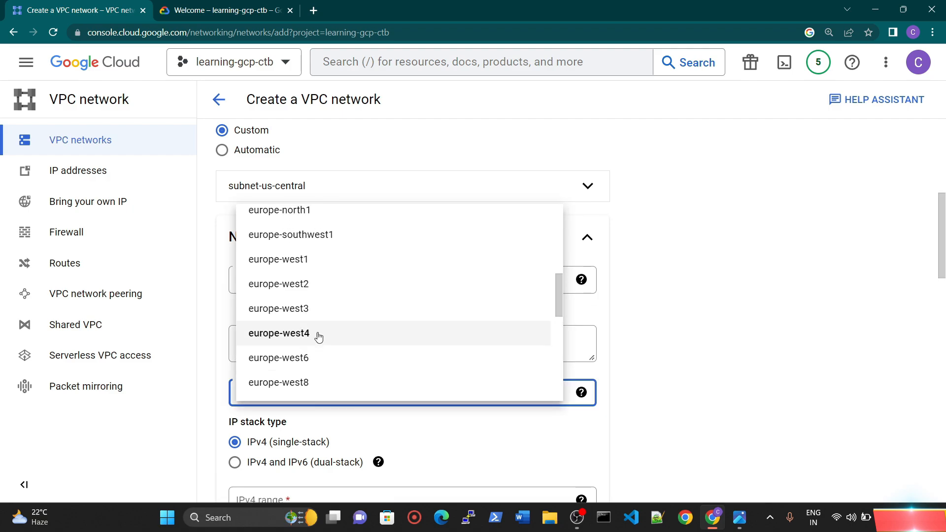
pyautogui.click(300, 259)
pyautogui.scroll(-5, 345, 340)
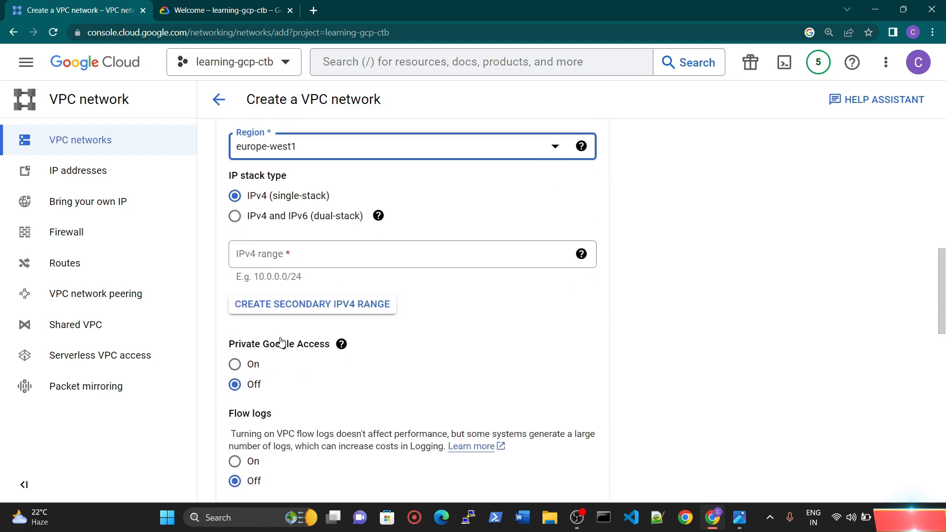
# Step: Set the second subnet's IPv4 range to 192.168.1.0/24 and highlight its network portion
pyautogui.click(282, 254)
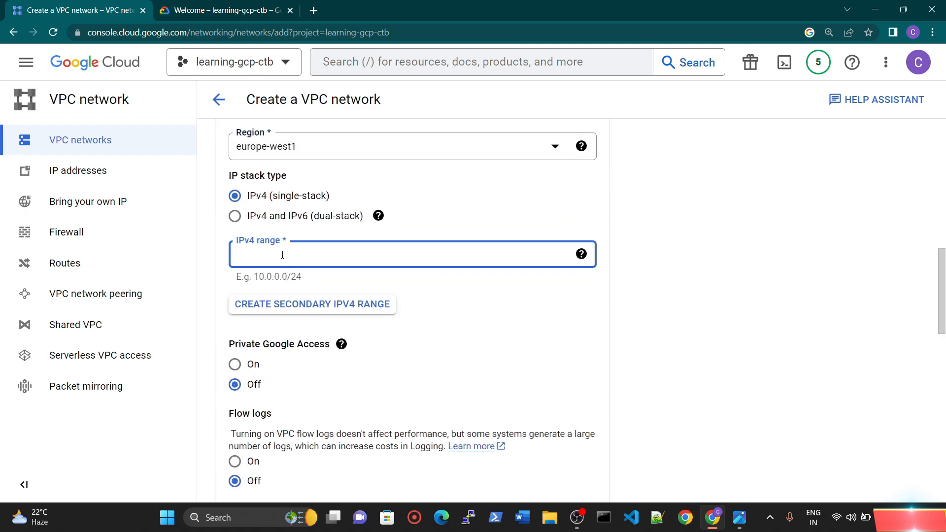
pyautogui.write('192.168.')
pyautogui.write('1.')
pyautogui.write('0.')
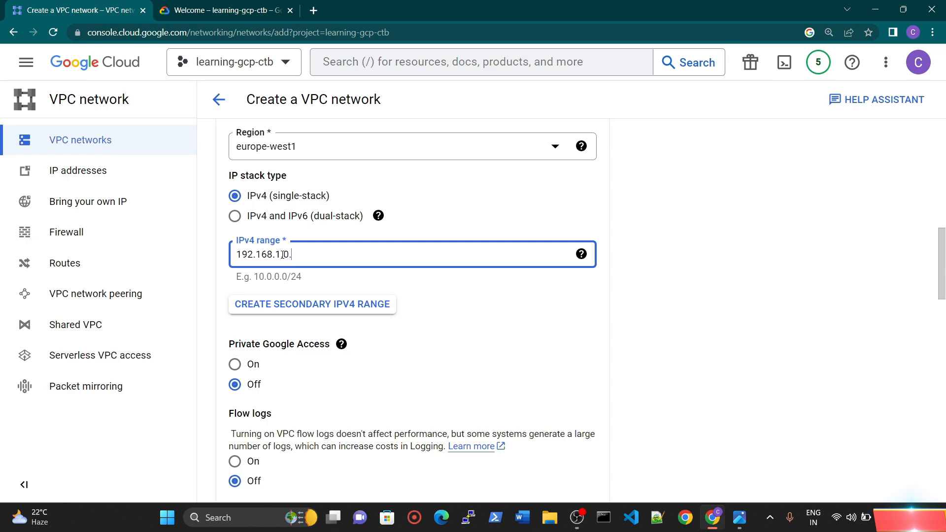
pyautogui.write('/24')
pyautogui.moveTo(279, 253); pyautogui.dragTo(203, 260)
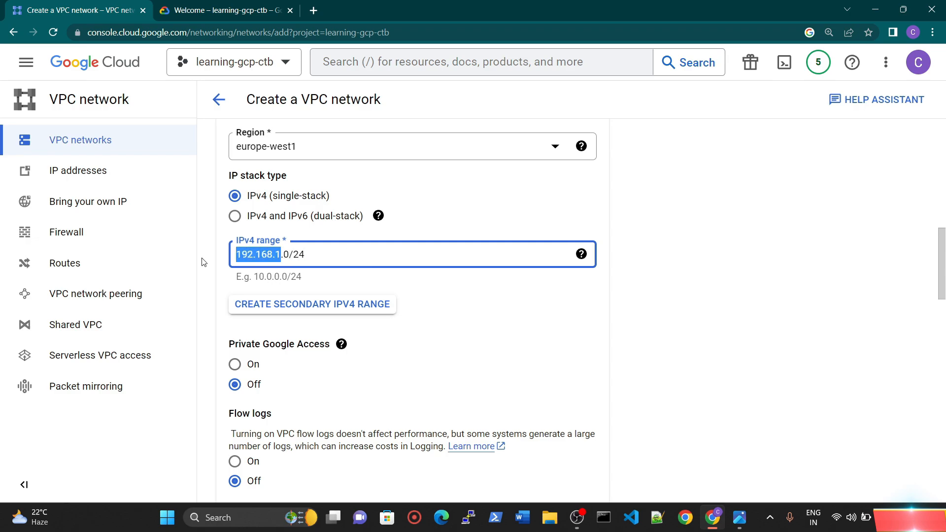
# Step: Keep Private Google Access and flow logs off, and add a third subnet named subnet-singapore
pyautogui.scroll(-2, 336, 272)
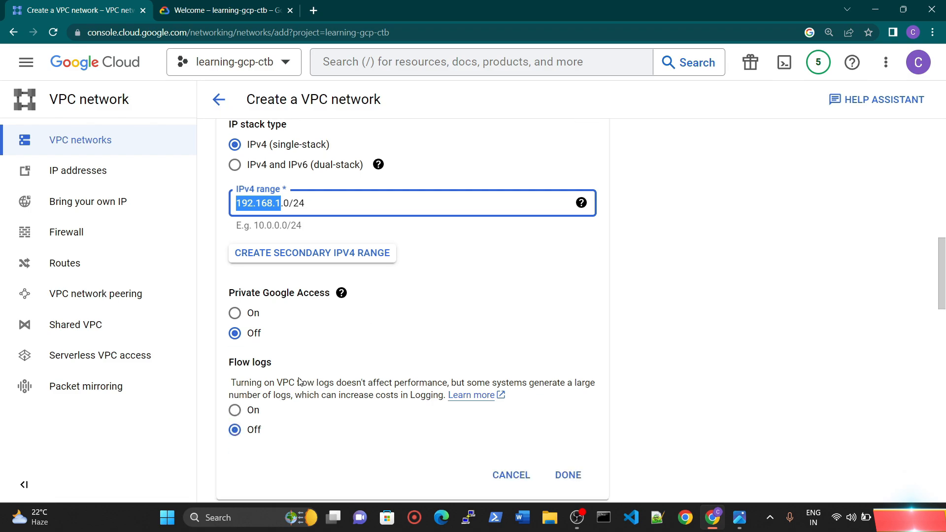
pyautogui.scroll(-5, 296, 288)
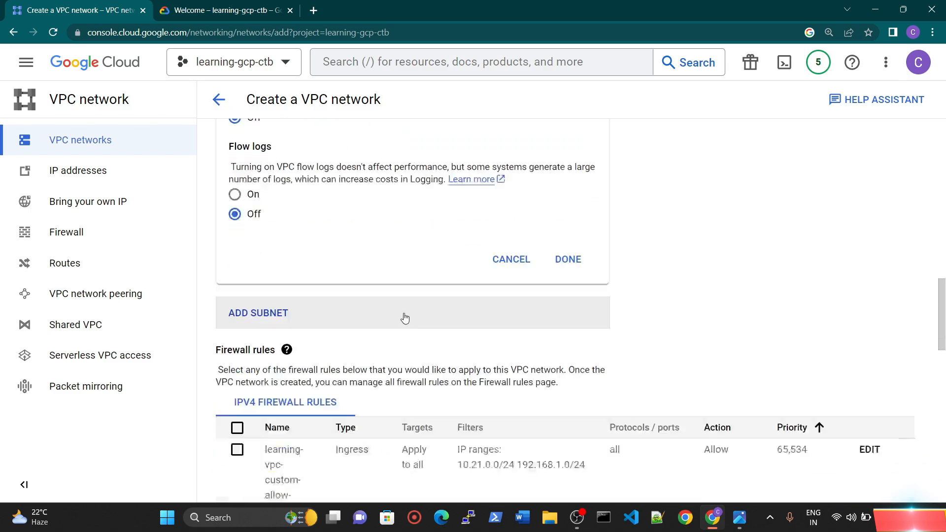
pyautogui.scroll(-1, 345, 298)
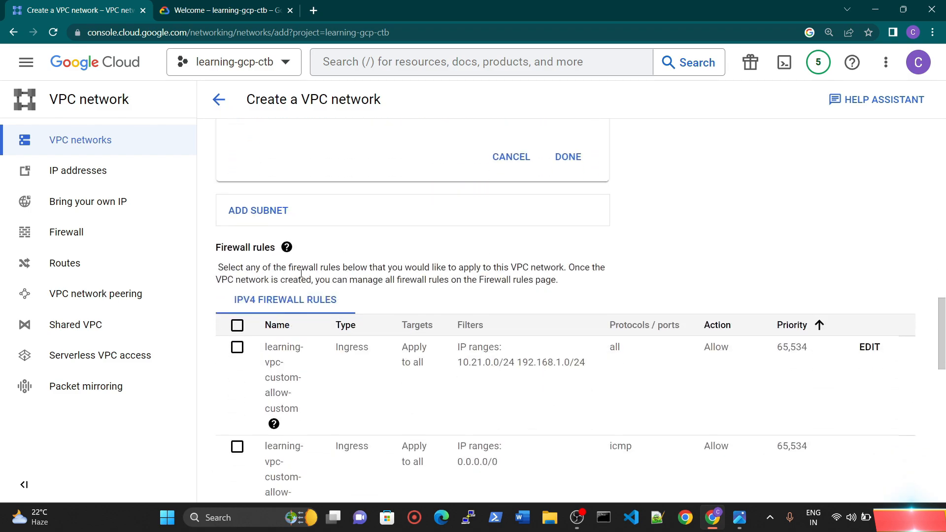
pyautogui.click(273, 220)
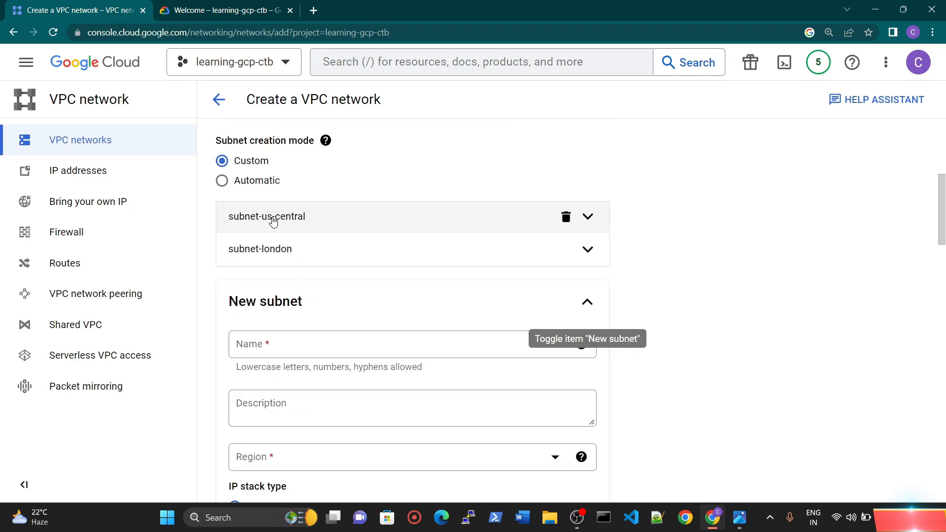
pyautogui.click(300, 339)
pyautogui.write('su')
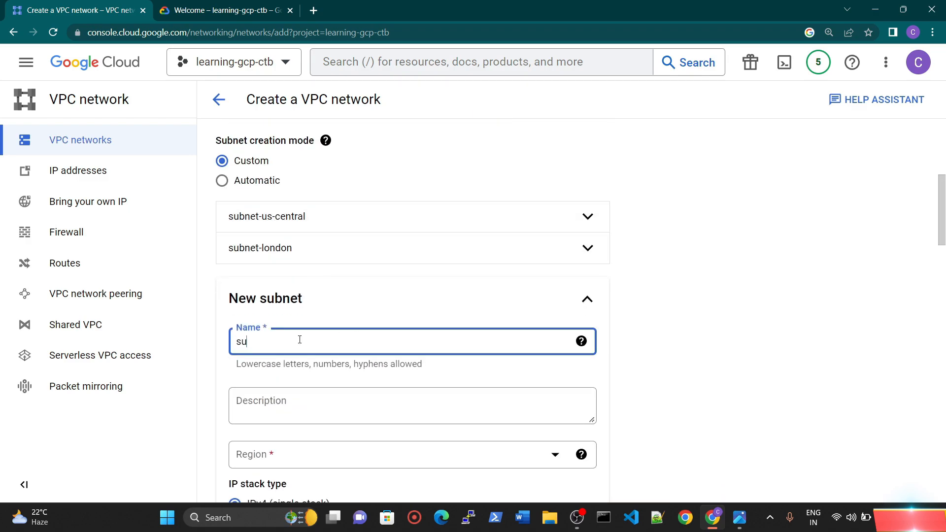
pyautogui.write('bnet-sing')
pyautogui.press('BackSpace')
pyautogui.write('ngapore')
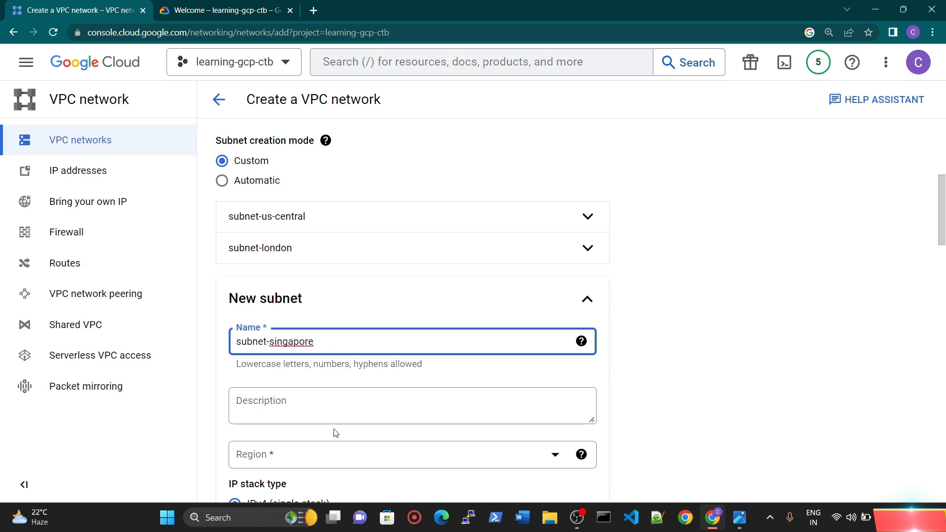
# Step: Set the region of subnet-singapore to asia-southeast1
pyautogui.click(294, 457)
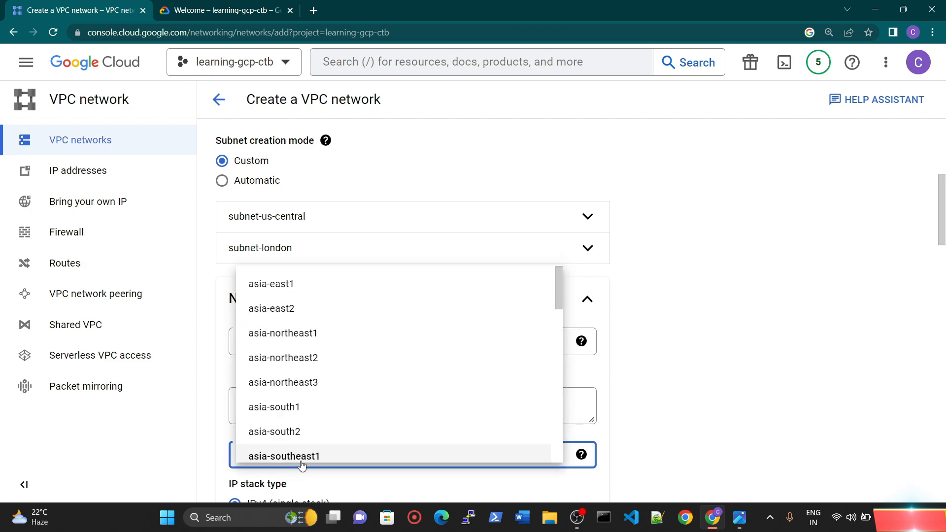
pyautogui.scroll(-1, 327, 371)
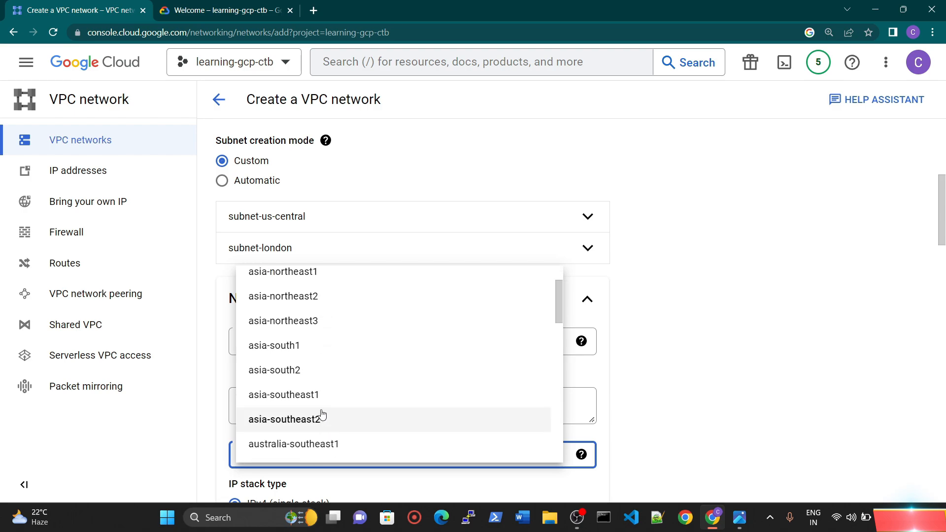
pyautogui.click(319, 395)
# Step: Set the IPv4 range of subnet-singapore to 172.16.1.0/24 and complete the subnet entry
pyautogui.scroll(-3, 740, 344)
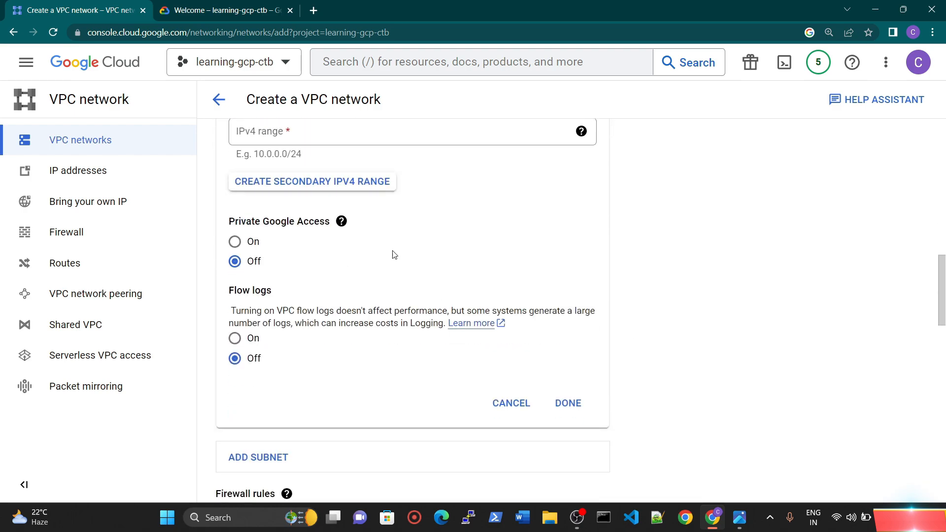
pyautogui.scroll(1, 308, 183)
pyautogui.click(271, 197)
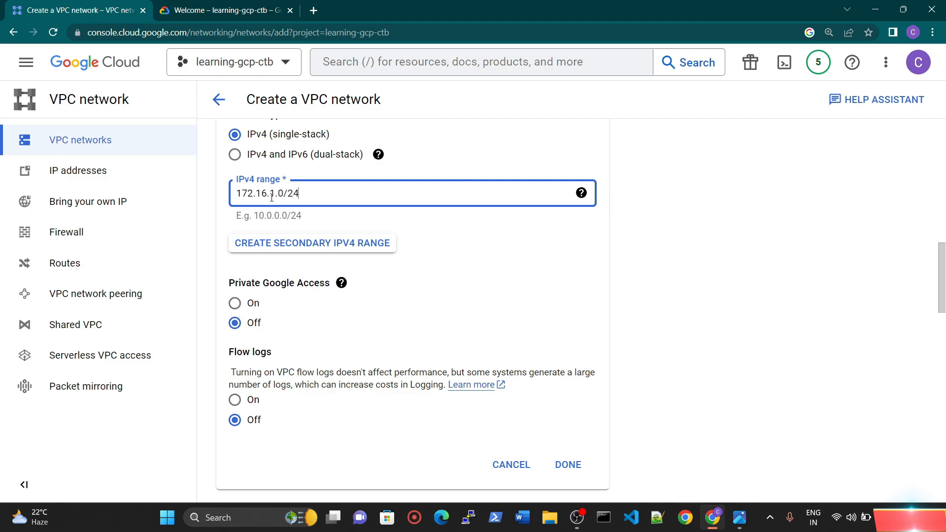
pyautogui.click(614, 298)
pyautogui.scroll(-2, 600, 432)
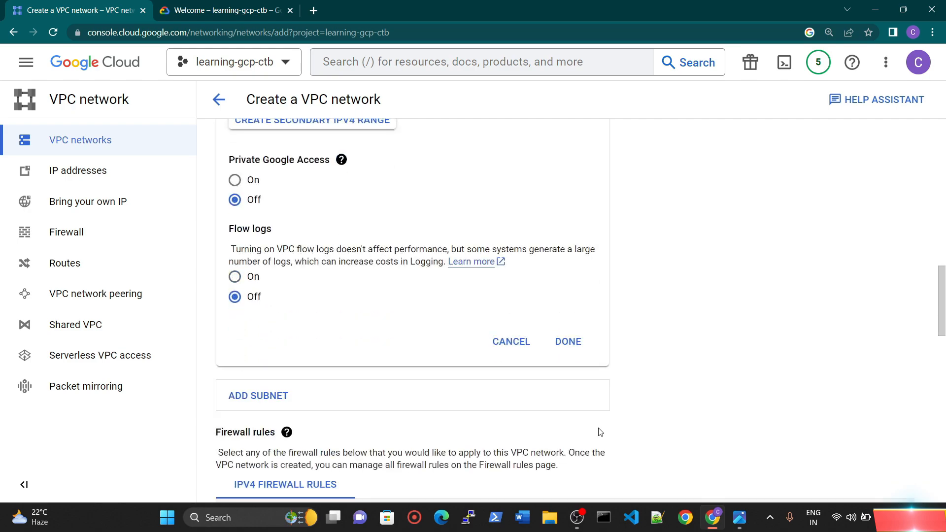
pyautogui.click(568, 341)
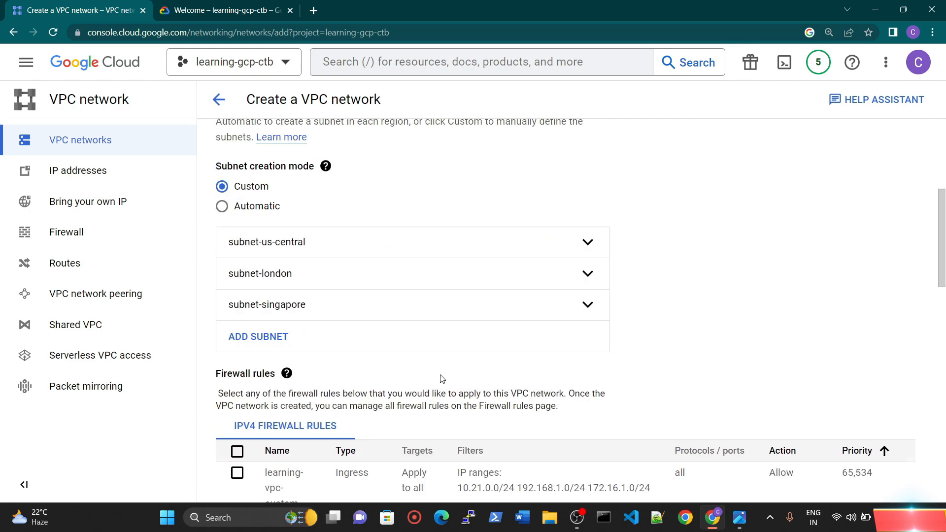
# Step: Review the network form's three subnets, IPv4 firewall rules, dynamic routing mode and MTU settings
pyautogui.scroll(-2, 429, 401)
pyautogui.scroll(-5, 345, 345)
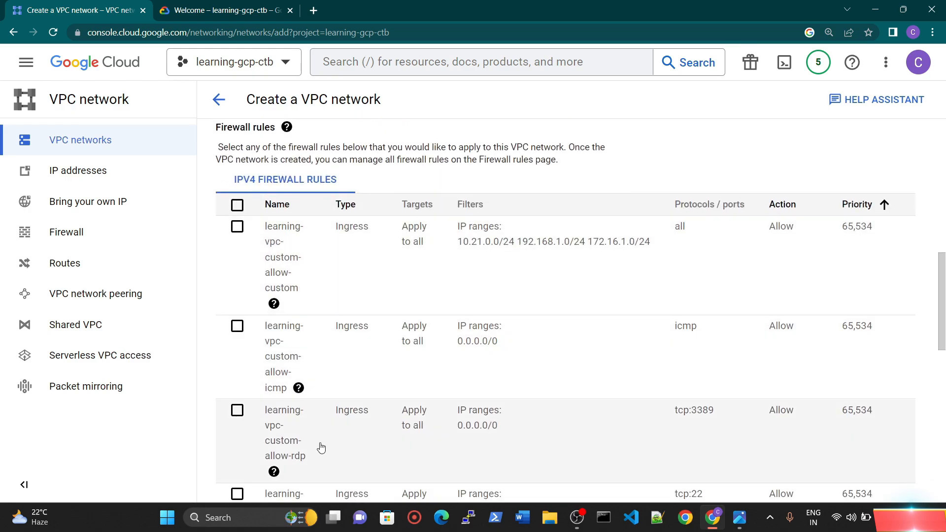
pyautogui.scroll(6, 283, 228)
pyautogui.scroll(2, 325, 345)
pyautogui.scroll(-2, 344, 327)
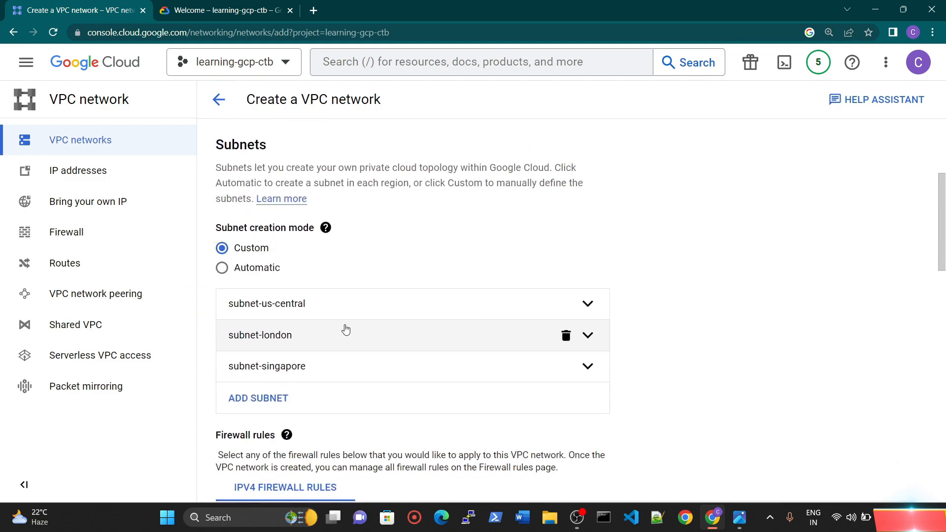
pyautogui.scroll(-8, 527, 232)
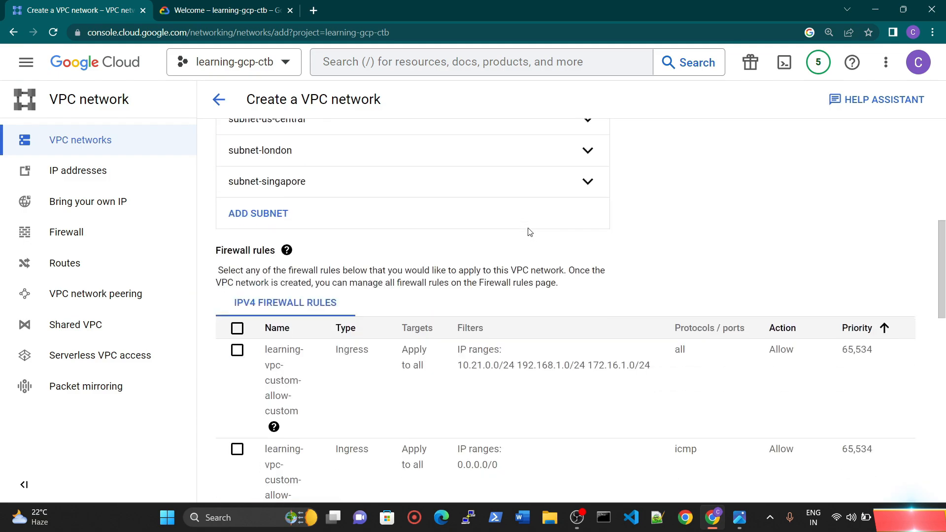
pyautogui.scroll(-8, 462, 294)
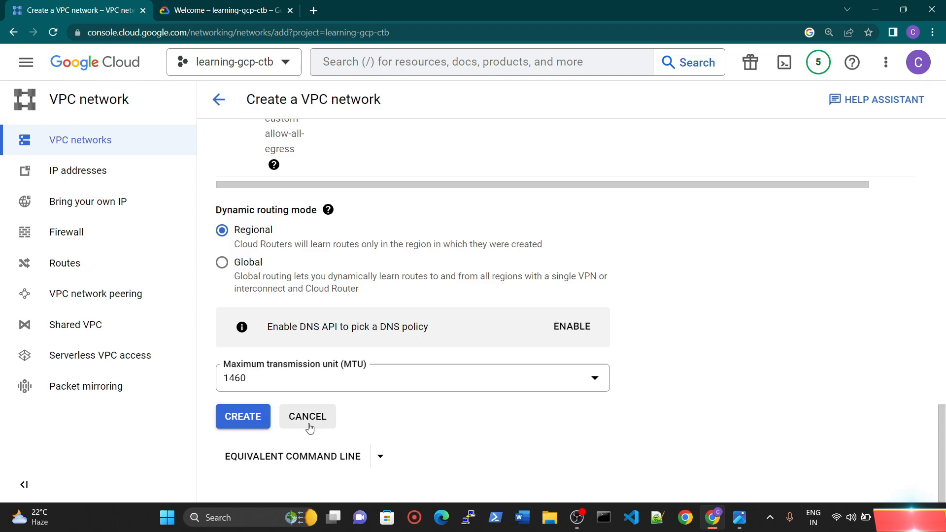
pyautogui.scroll(20, 401, 379)
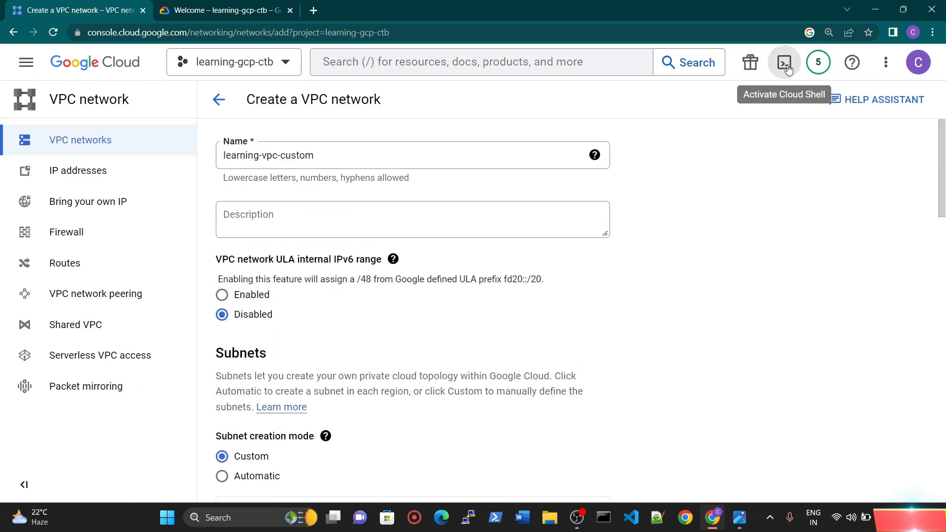
pyautogui.scroll(-20, 422, 302)
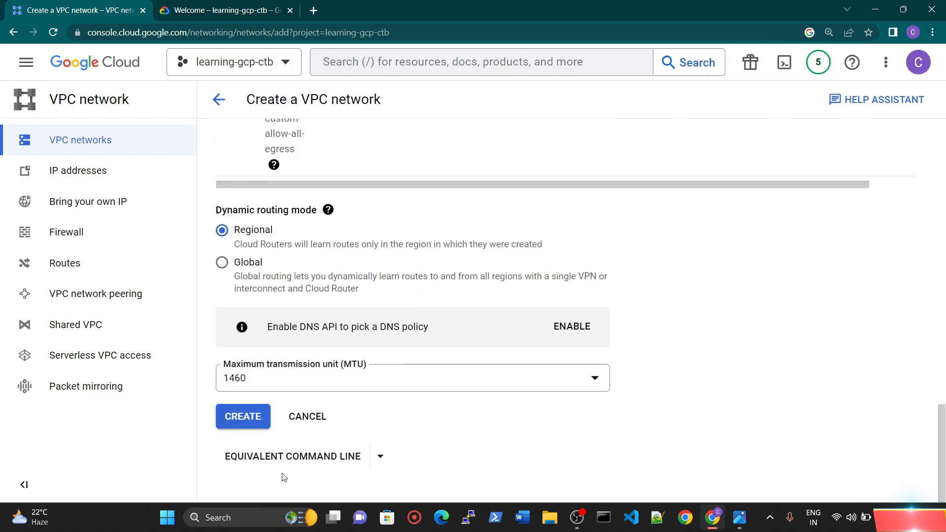
# Step: Open the network's equivalent gcloud command line and examine the network creation command's project and subnet mode parameters
pyautogui.click(380, 456)
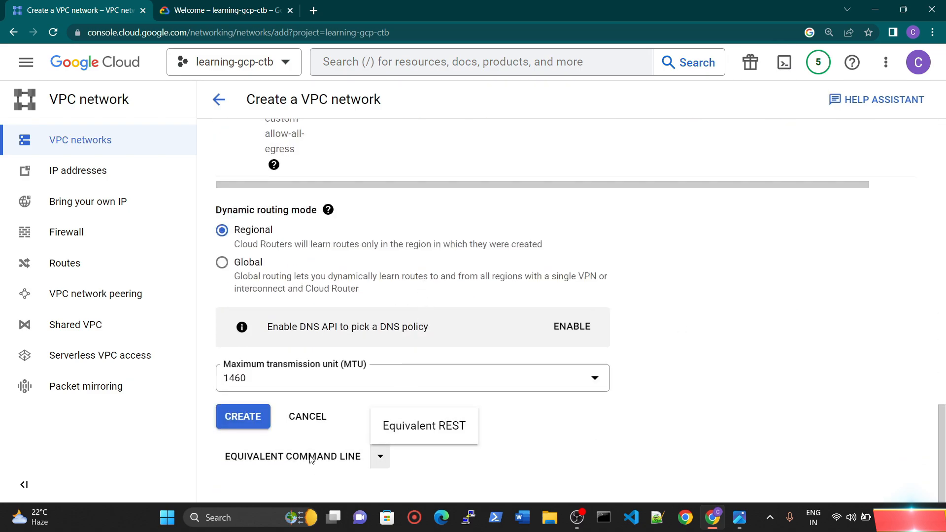
pyautogui.click(290, 457)
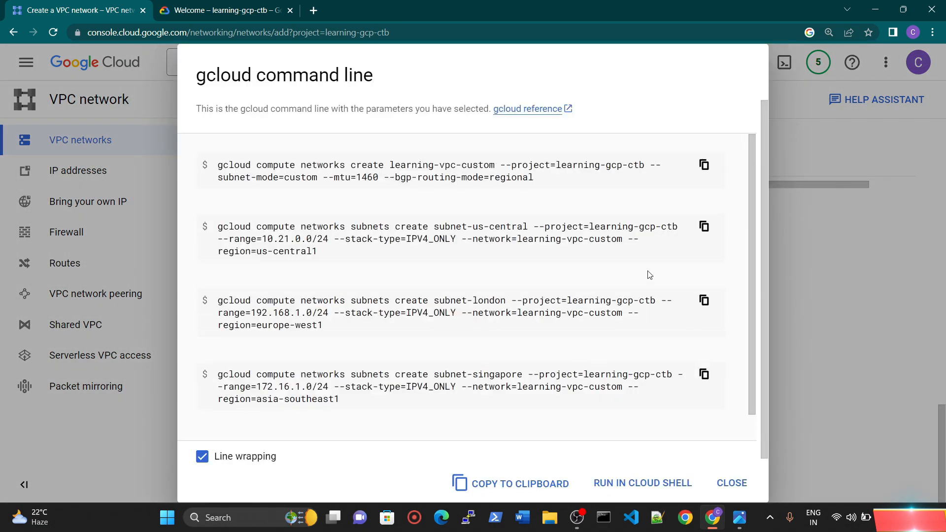
pyautogui.click(731, 483)
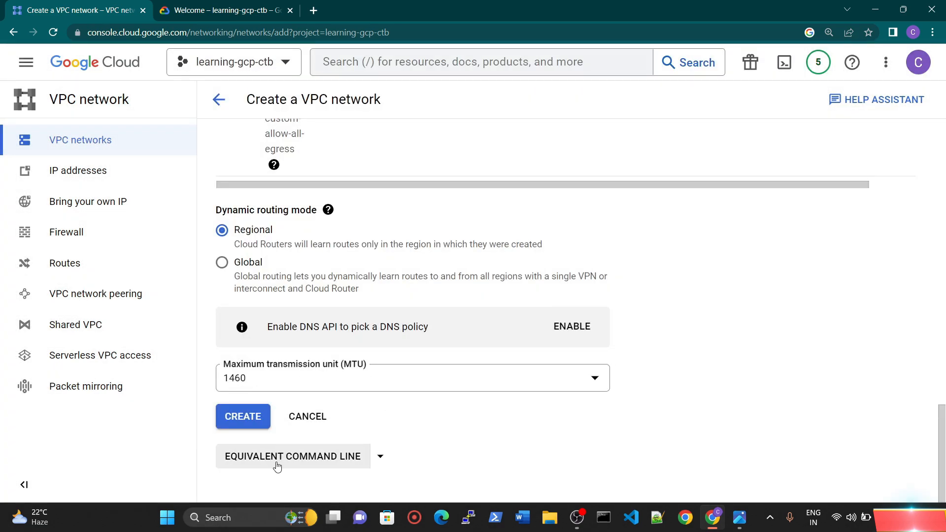
pyautogui.click(277, 465)
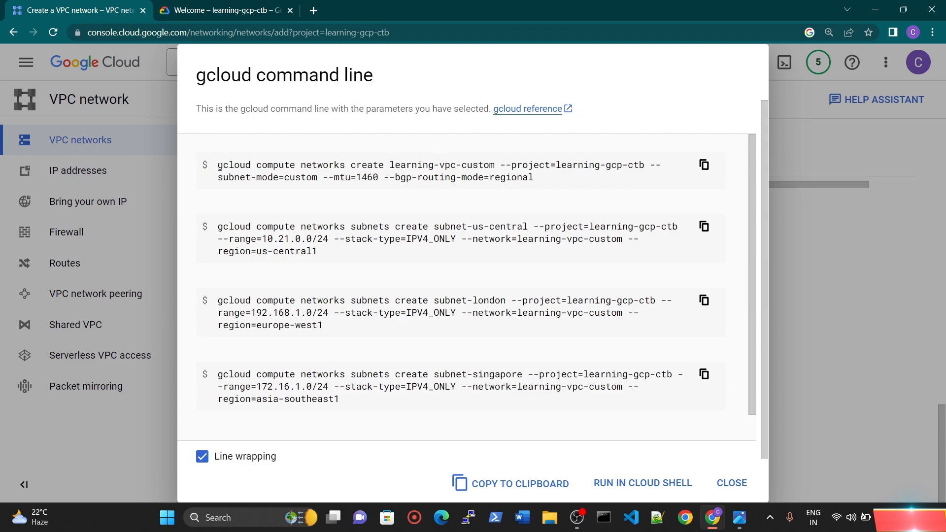
pyautogui.moveTo(218, 166); pyautogui.dragTo(641, 169)
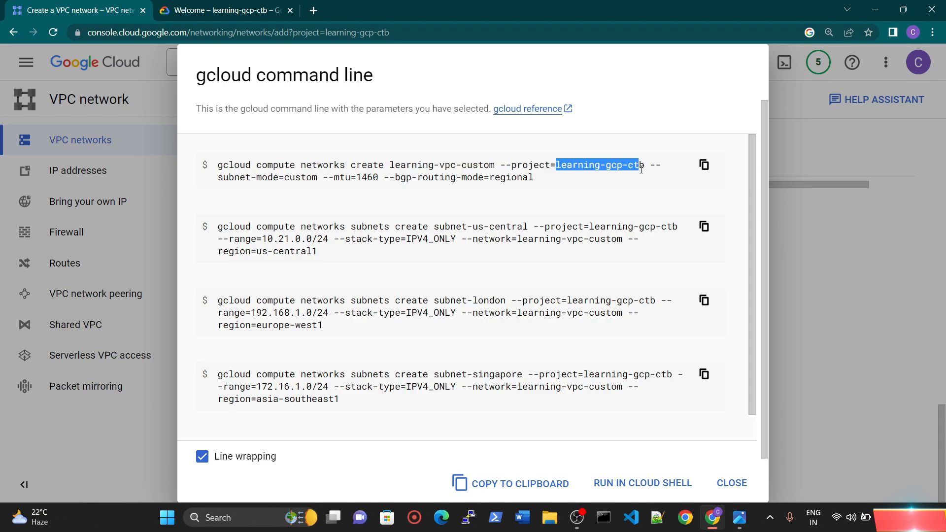
pyautogui.moveTo(219, 181); pyautogui.dragTo(312, 182)
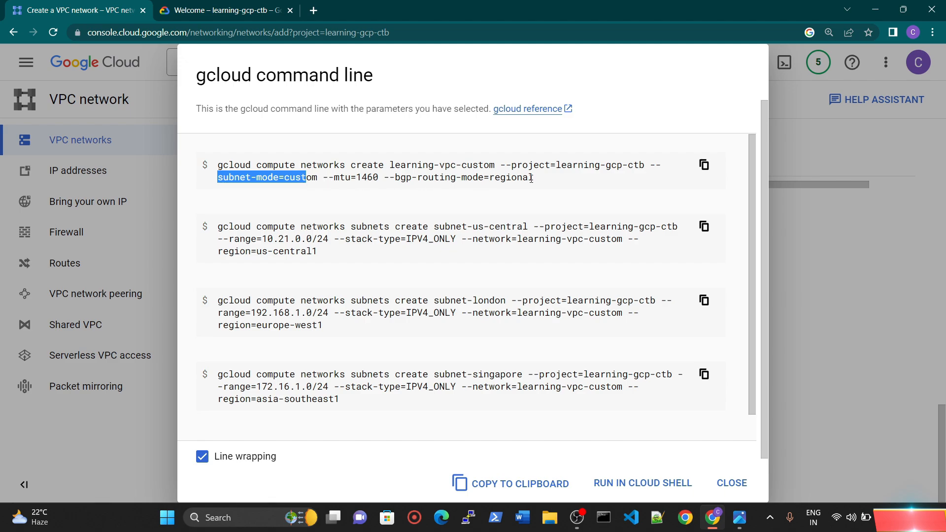
pyautogui.click(550, 179)
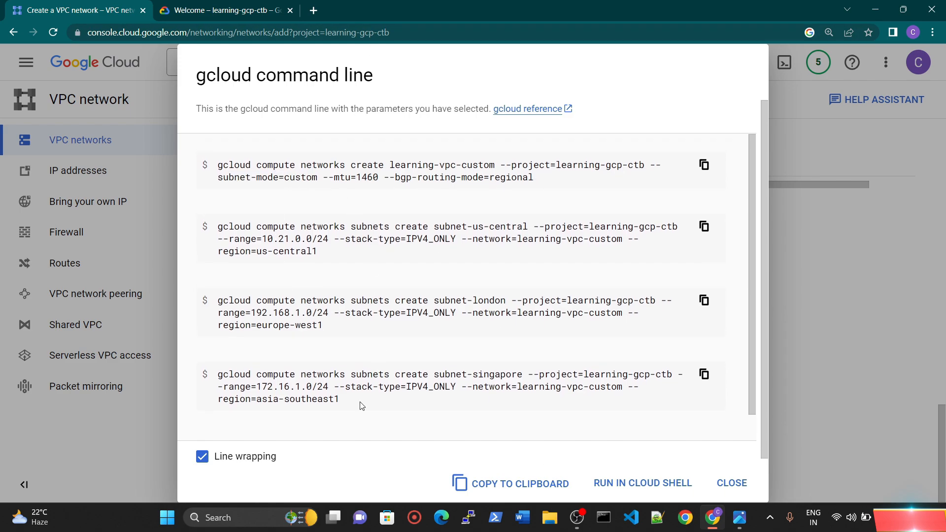
# Step: Examine the region parameters in the gcloud commands that create the London and Singapore subnets
pyautogui.scroll(-1, 321, 236)
pyautogui.moveTo(268, 227); pyautogui.dragTo(326, 314)
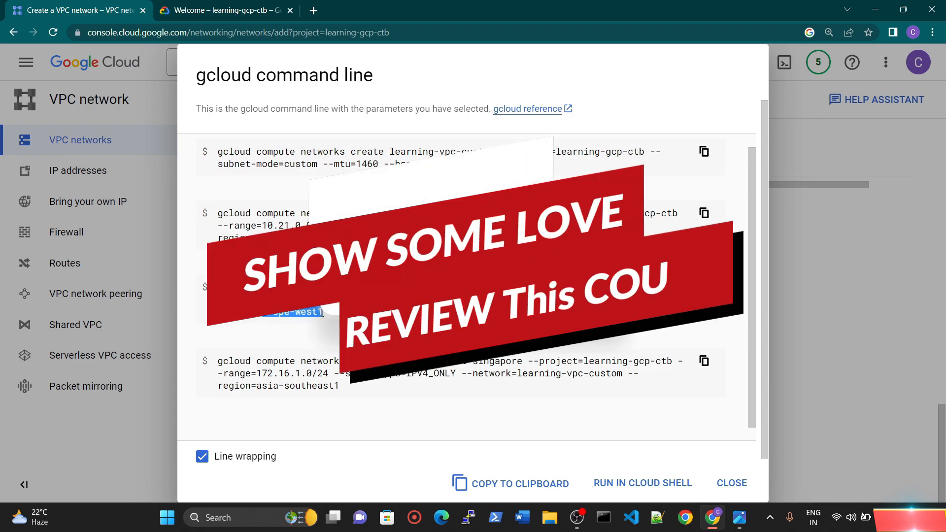
pyautogui.moveTo(260, 388); pyautogui.dragTo(340, 387)
pyautogui.scroll(-1, 468, 398)
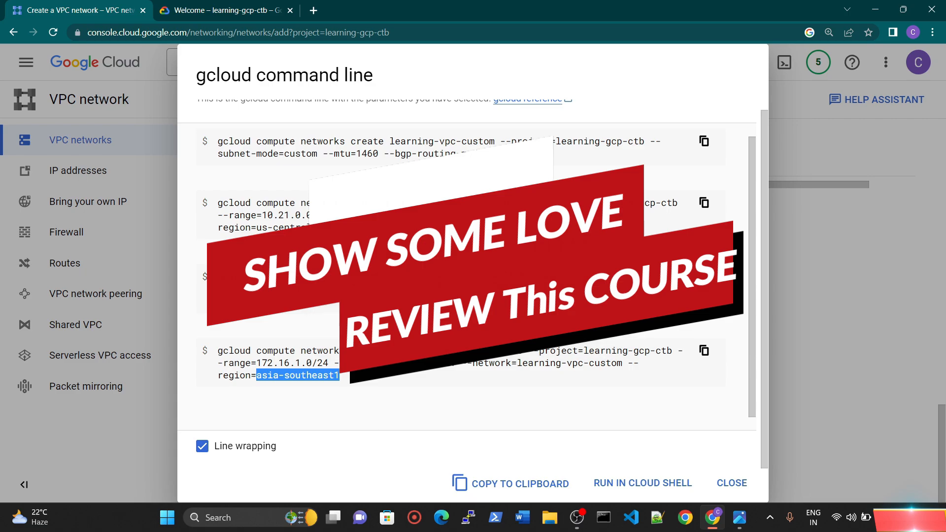
pyautogui.scroll(1, 374, 414)
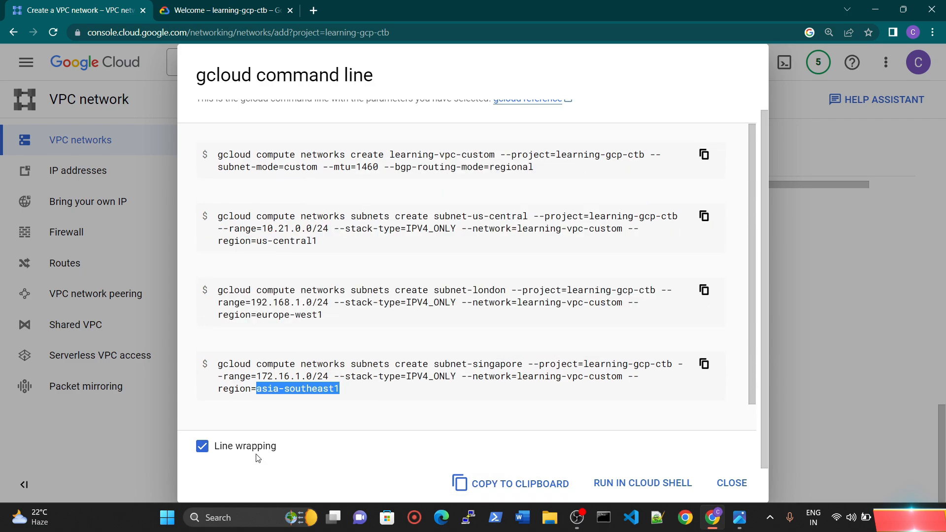
# Step: Send the gcloud commands to Cloud Shell, place them at the prompt and check the combined command
pyautogui.click(620, 485)
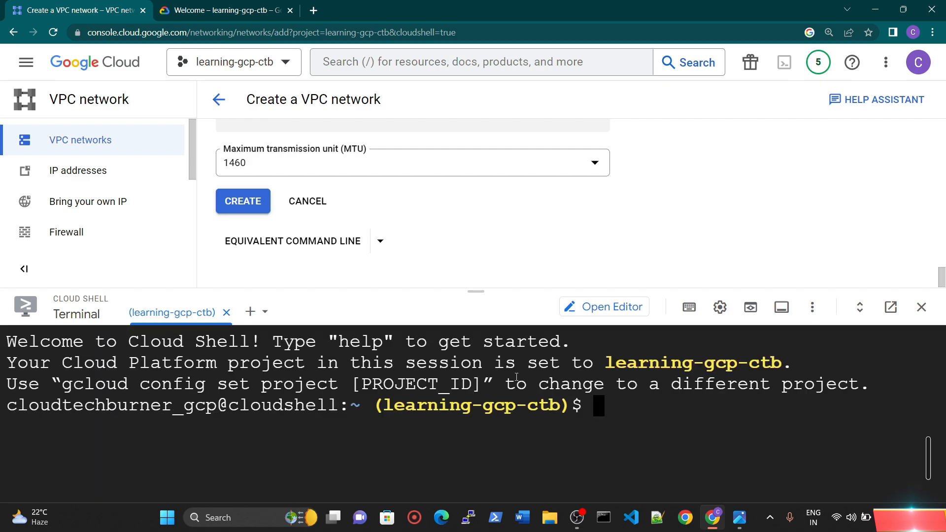
pyautogui.write('gp-routing-mode=regional && gcloud compute networks subnets create subnet-us-central1 --project=learning-gcp-ctb --range=10.21.0.0/24 --stack-type=IPV4_ONLY --network=learning-vpc-custom --region=us-central1 && gcloud compute networks subnets create subnet-london --project=learning-gcp-ctb --range=192.168.1.0/24 --stack-type=IPV4_ONLY --network=learning-vpc-custom --region=europe-west1 && gcloud compute networks subnets create subnet-singapore --project=learning-gcp-ctb --range=172.16.1.0/24 --stack-type=IPV4_ONLY --network=learning-vpc-custom --region=asia-southeast1')
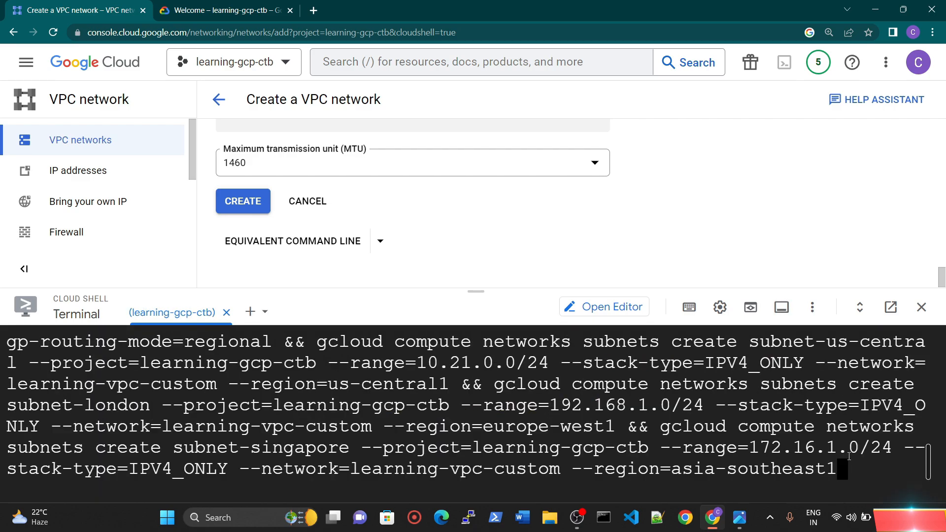
pyautogui.scroll(5, 630, 445)
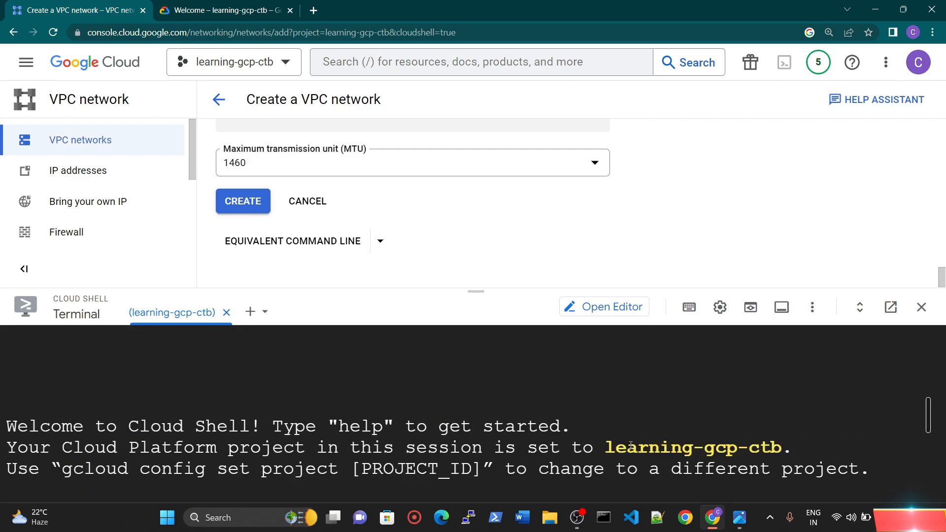
pyautogui.scroll(-5, 630, 446)
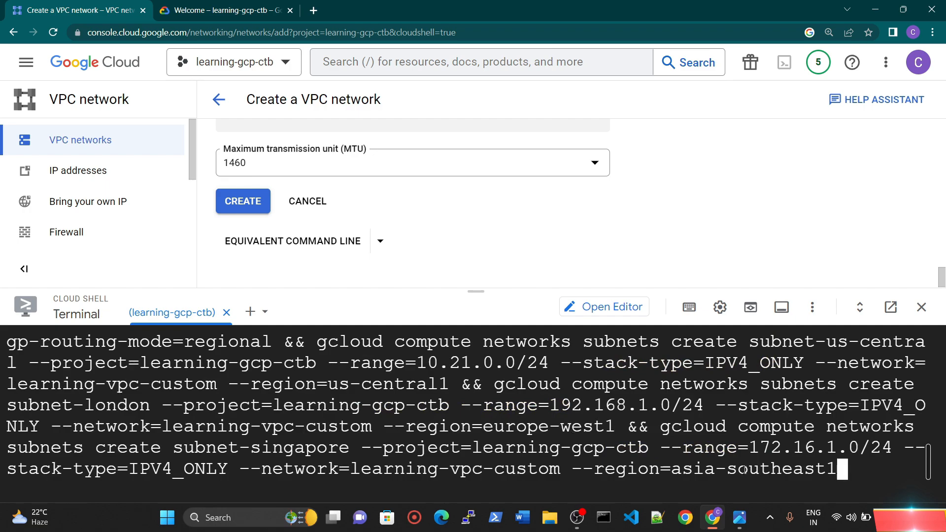
# Step: Run the combined network and subnet creation command in Cloud Shell, authorize its use of credentials and check the suggested firewall-rule commands
pyautogui.press('Return')
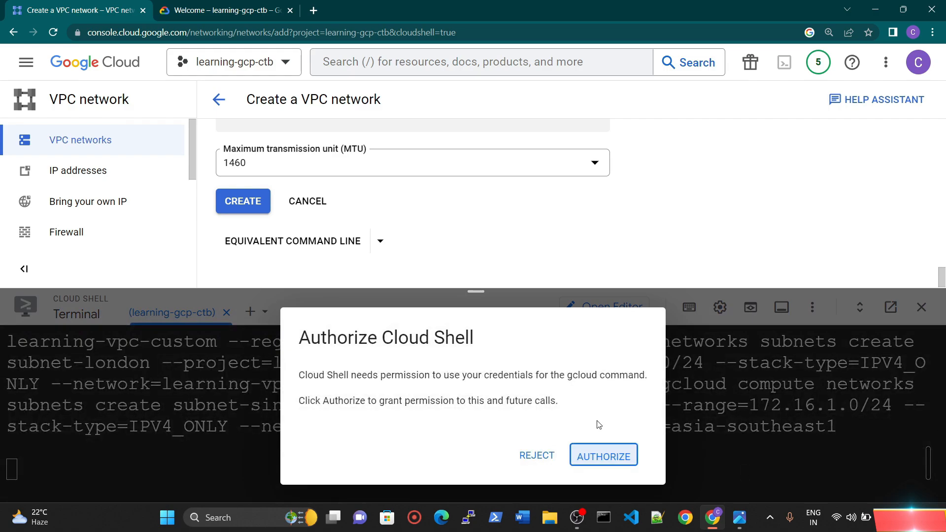
pyautogui.click(604, 456)
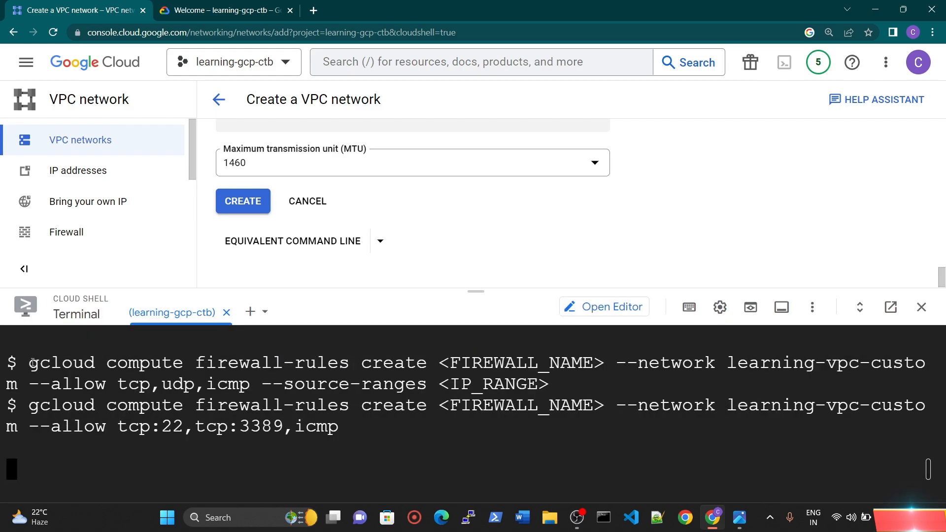
pyautogui.moveTo(32, 363); pyautogui.dragTo(338, 446)
pyautogui.click(146, 408)
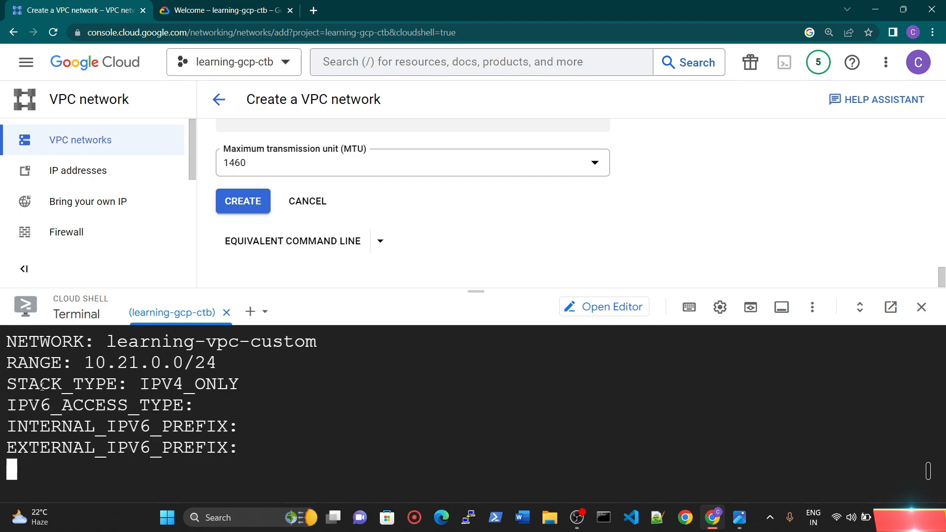
# Step: Examine the command output for the region, network and IP range of the US, London and Singapore subnets until the prompt returns
pyautogui.scroll(2, 86, 407)
pyautogui.scroll(-2, 93, 399)
pyautogui.scroll(4, 105, 385)
pyautogui.scroll(-4, 172, 398)
pyautogui.scroll(2, 162, 406)
pyautogui.scroll(-2, 162, 406)
pyautogui.hotkey('ctrl', '-')
pyautogui.hotkey('ctrl', '-')
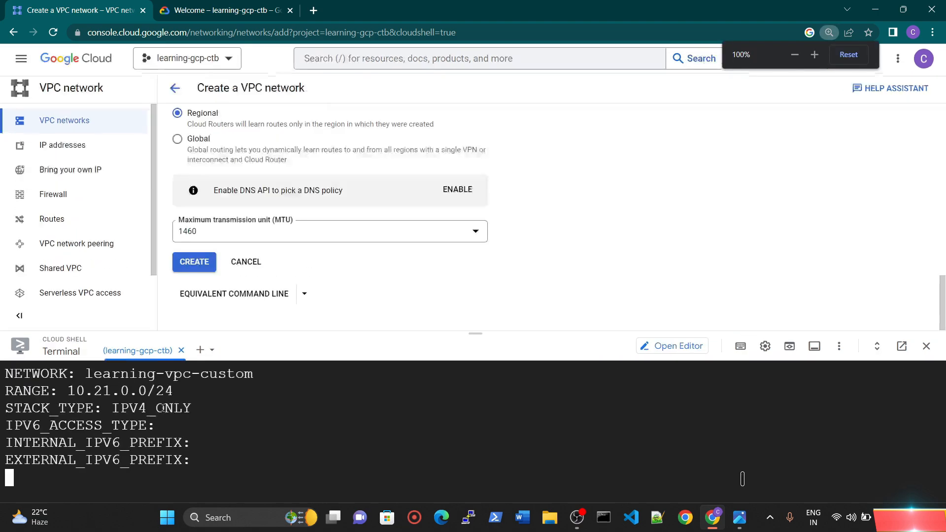
pyautogui.scroll(5, 163, 407)
pyautogui.scroll(-3, 173, 434)
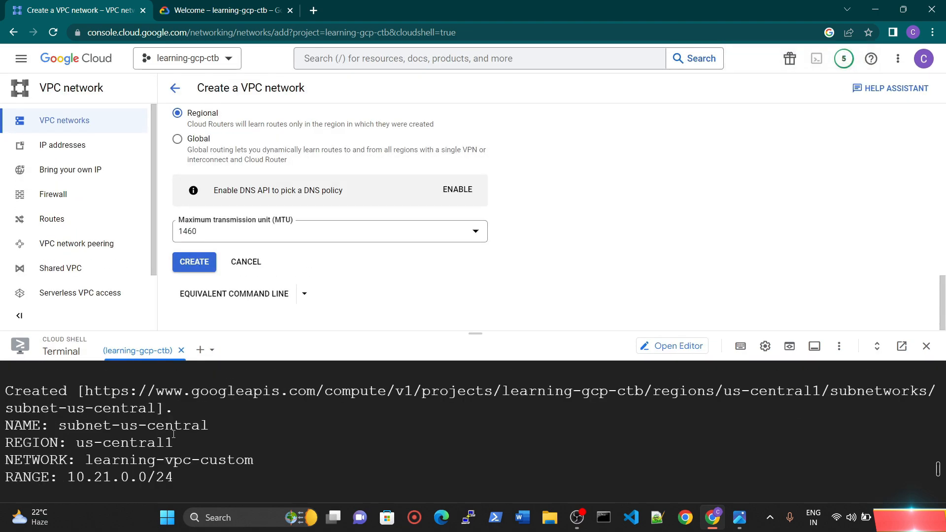
pyautogui.scroll(2, 84, 402)
pyautogui.scroll(-2, 159, 400)
pyautogui.scroll(-2, 151, 418)
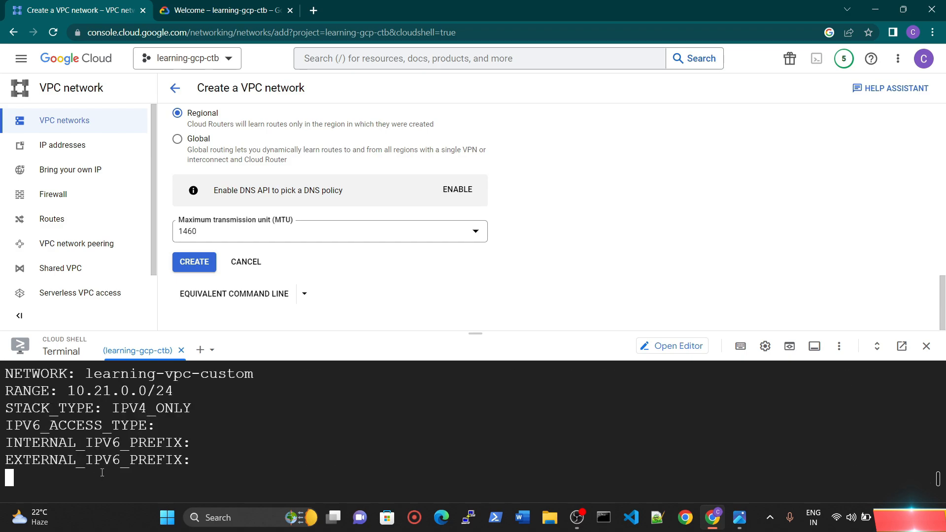
pyautogui.scroll(1, 108, 443)
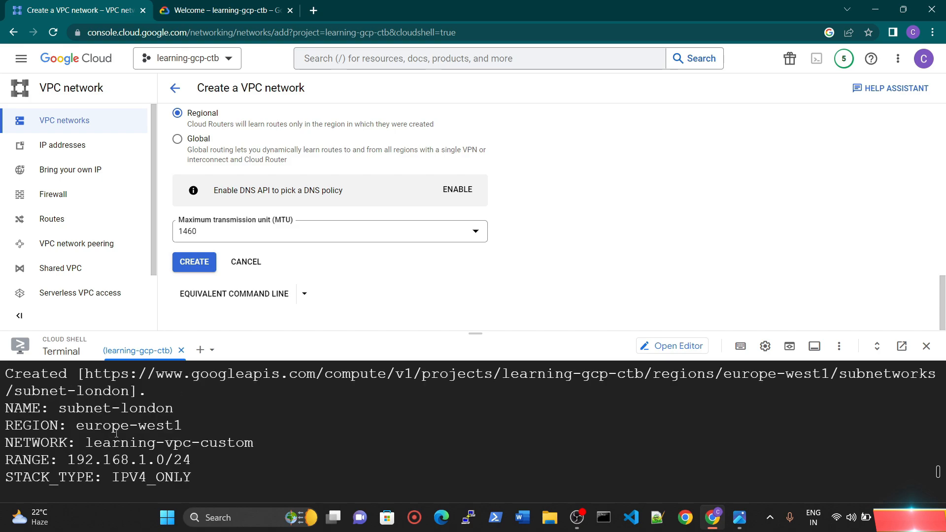
pyautogui.scroll(-2, 141, 408)
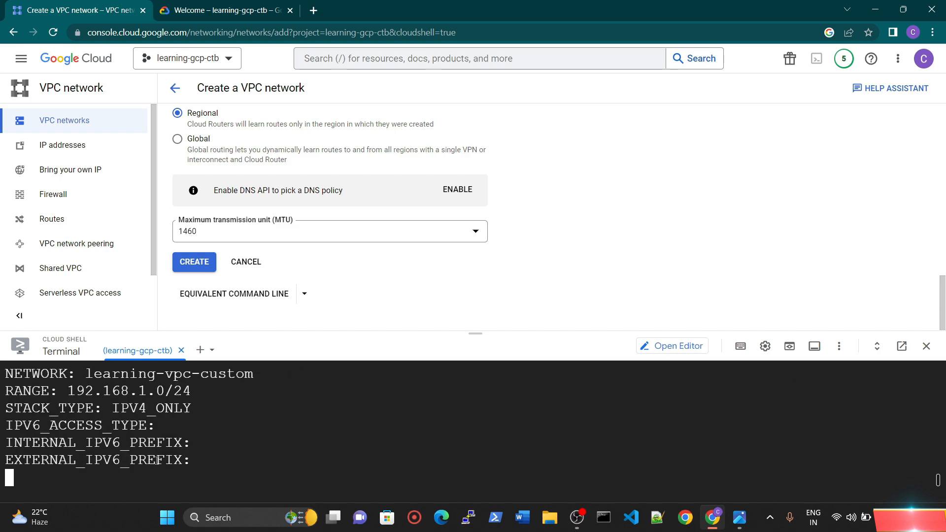
pyautogui.press('Return')
pyautogui.press('Return')
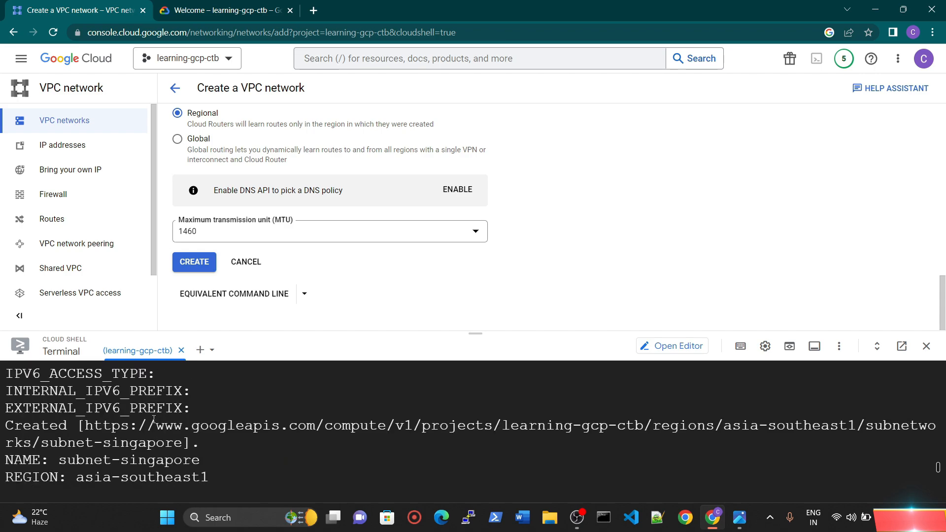
pyautogui.scroll(-3, 135, 472)
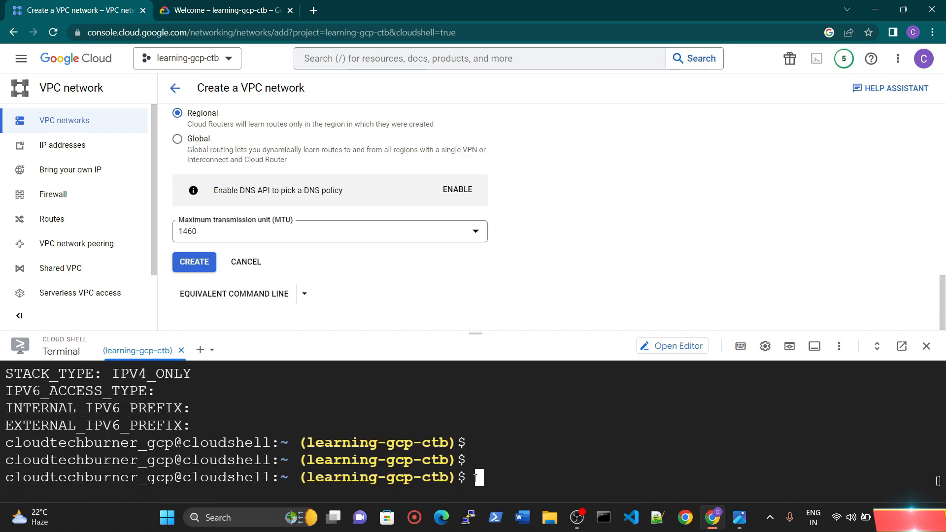
# Step: Clear the Cloud Shell terminal output
pyautogui.write('cls')
pyautogui.press('Return')
pyautogui.write('clear')
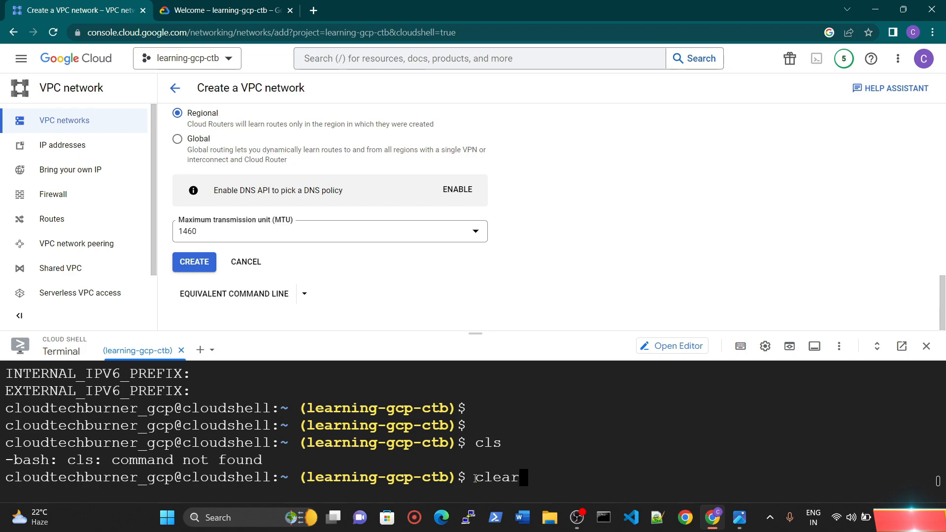
pyautogui.press('Return')
pyautogui.press('Return')
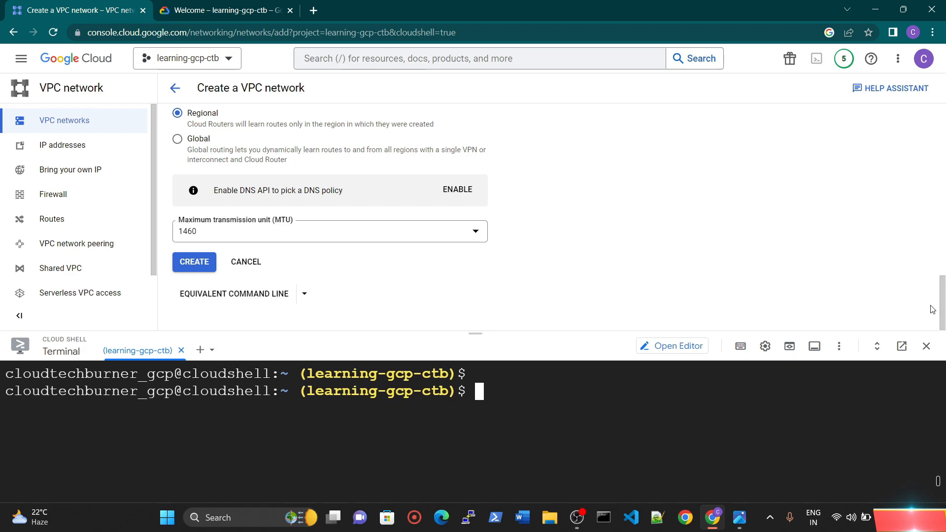
# Step: Close Cloud Shell, open the learning-vpc-custom network's details from the VPC networks list and check its subnets
pyautogui.click(926, 345)
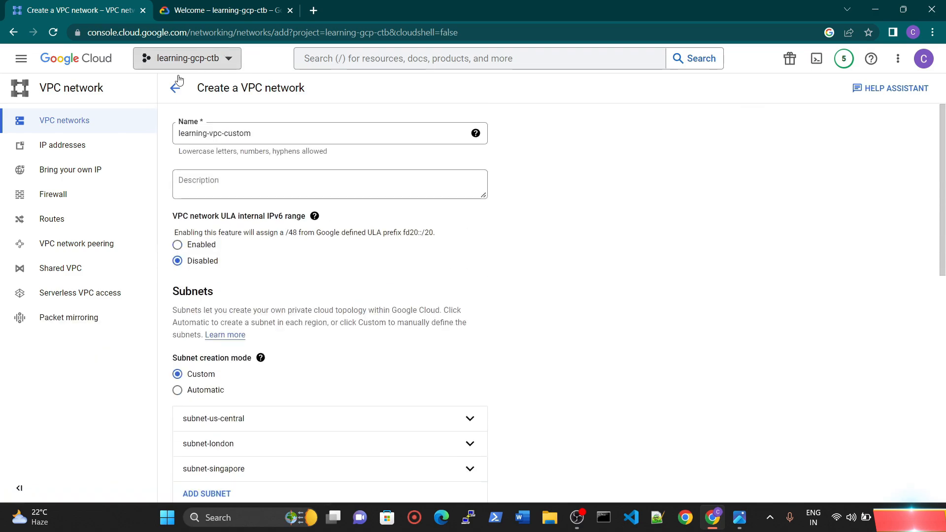
pyautogui.click(53, 127)
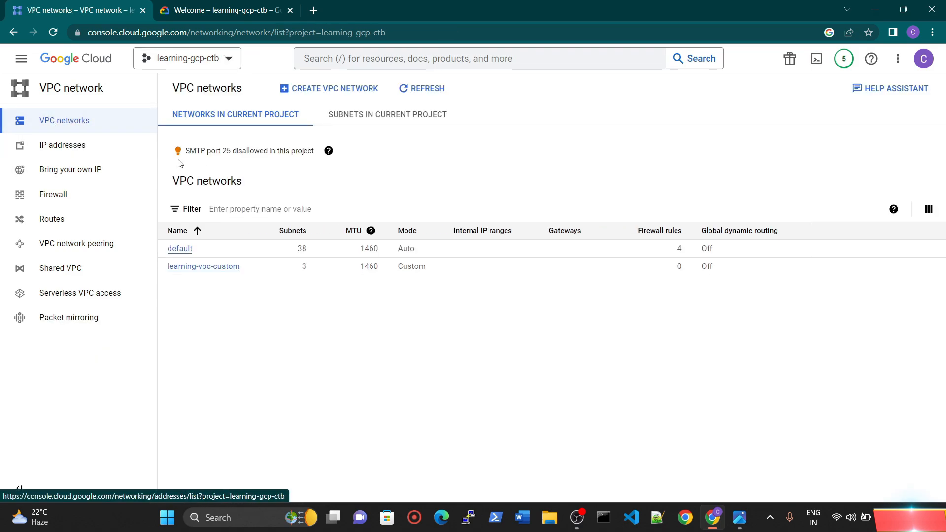
pyautogui.click(203, 266)
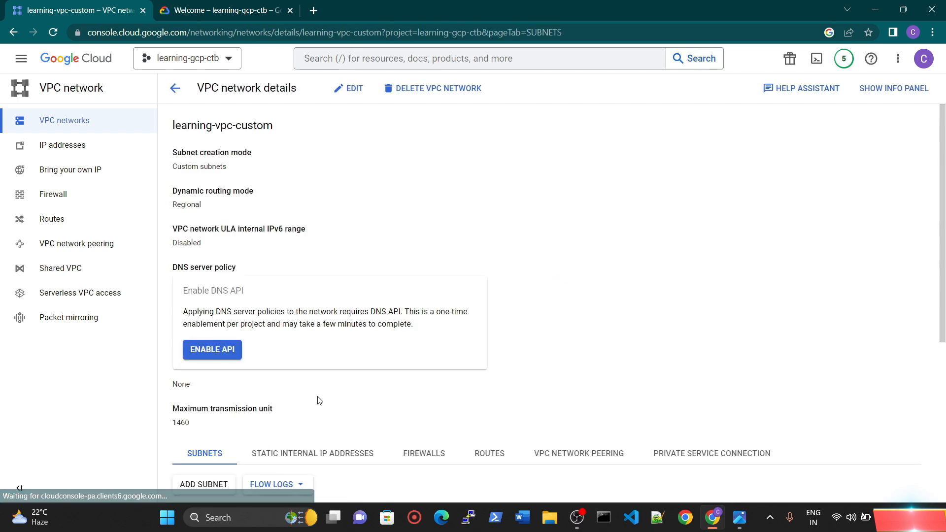
pyautogui.scroll(-5, 380, 299)
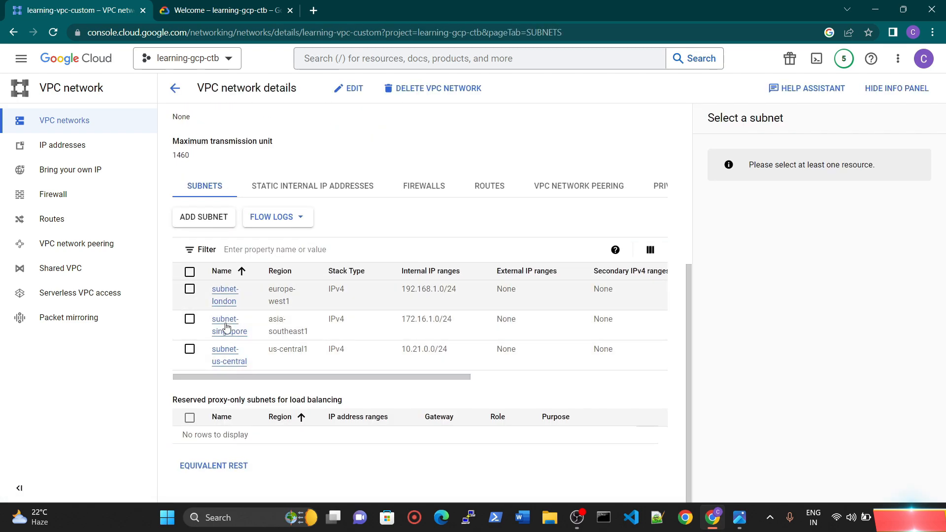
pyautogui.scroll(5, 226, 327)
# Step: Go to the Compute Engine VM instances page and start creating a new VM instance
pyautogui.click(20, 58)
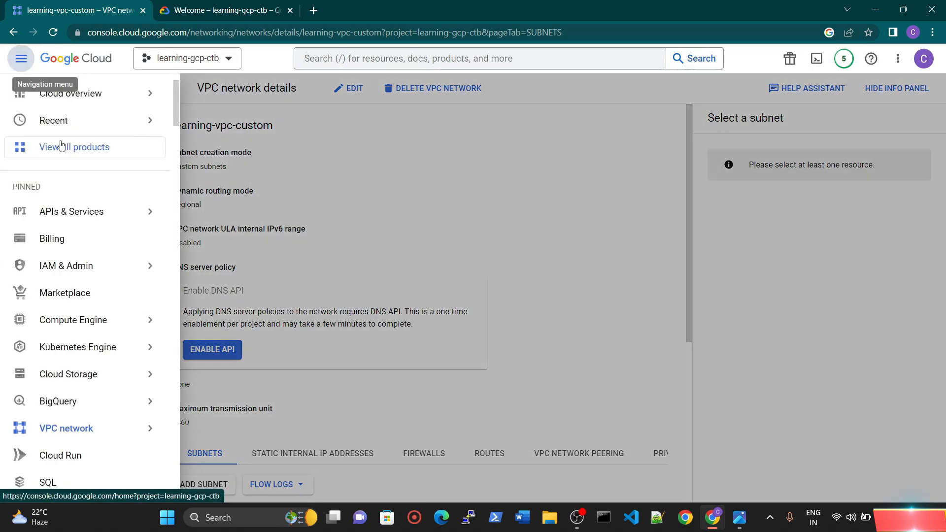
pyautogui.moveTo(73, 399)
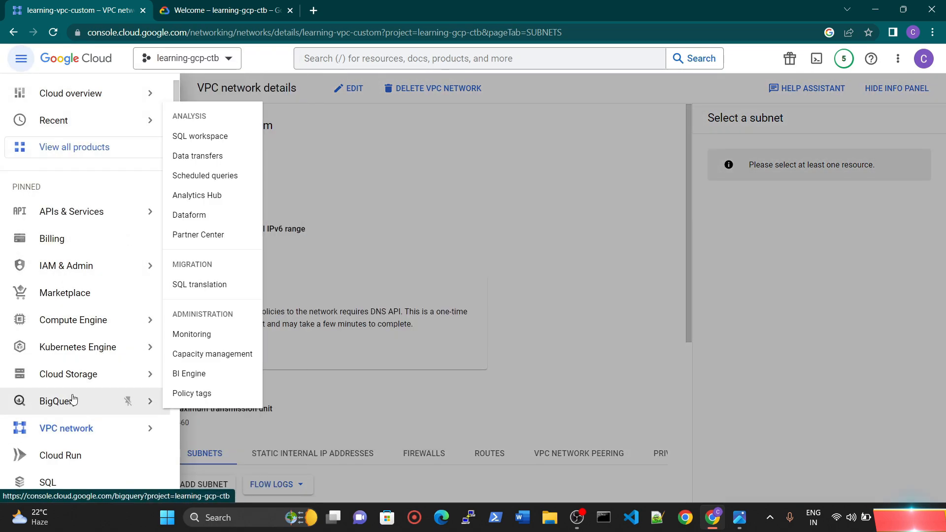
pyautogui.click(73, 320)
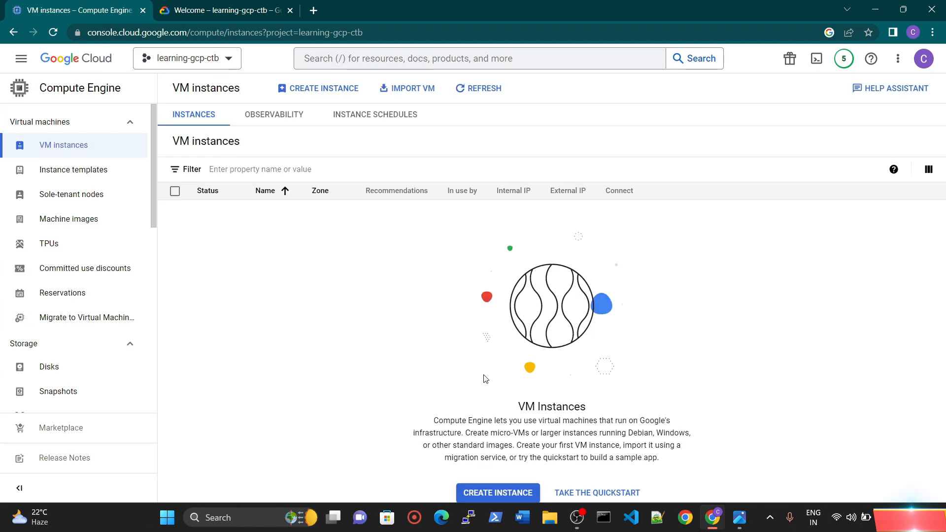
pyautogui.click(515, 493)
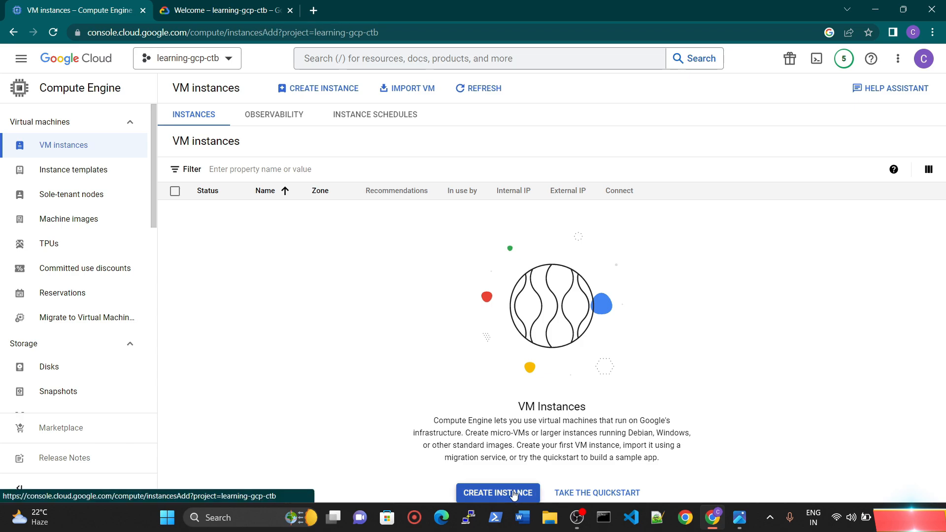
# Step: Name the VM instance server-us and set its region to us-central1 (Iowa)
pyautogui.tripleClick(306, 138)
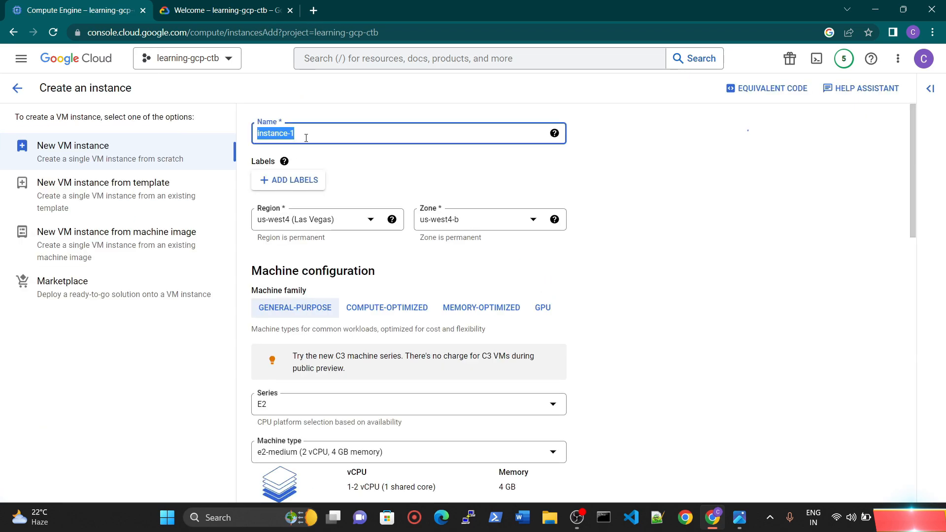
pyautogui.write('ser')
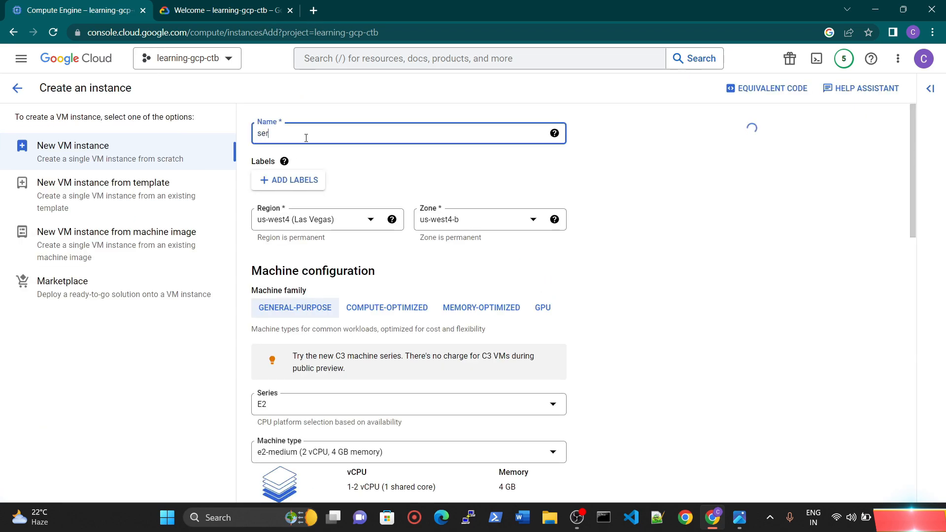
pyautogui.write('ver-')
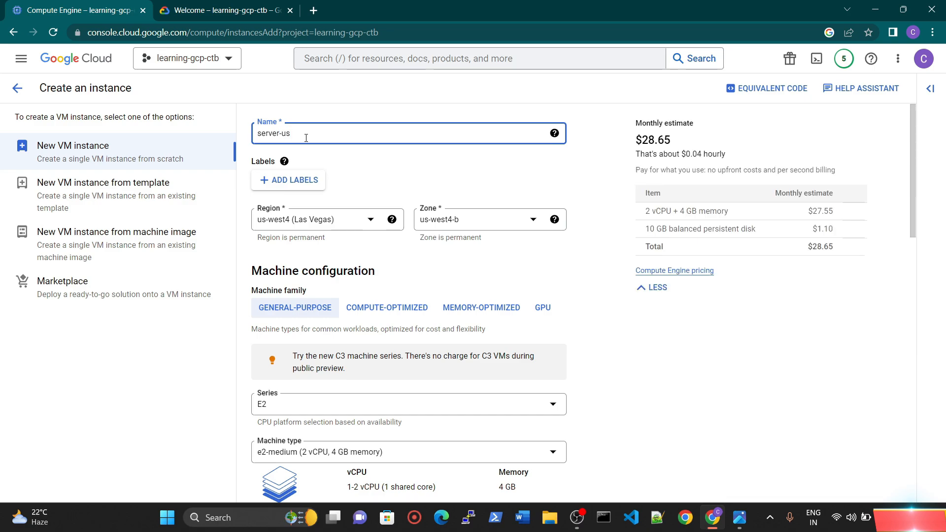
pyautogui.write('us')
pyautogui.click(305, 222)
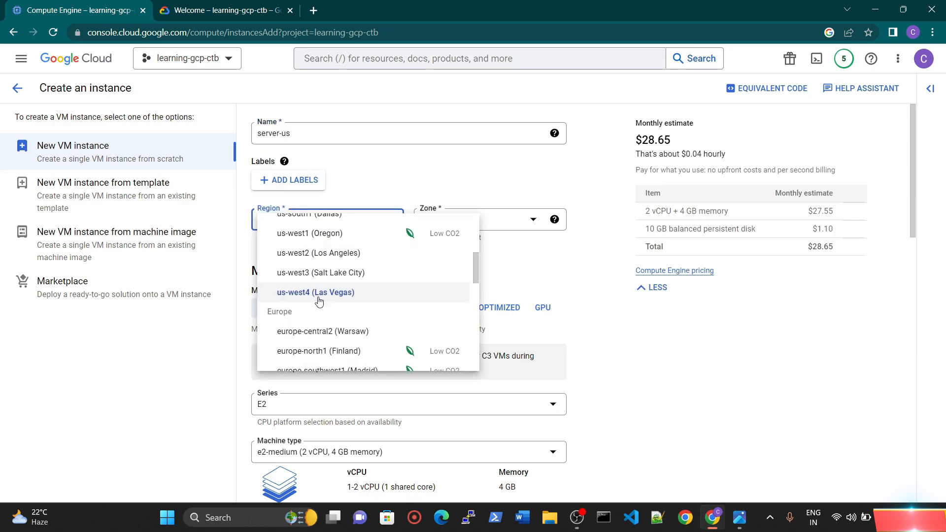
pyautogui.scroll(3, 349, 306)
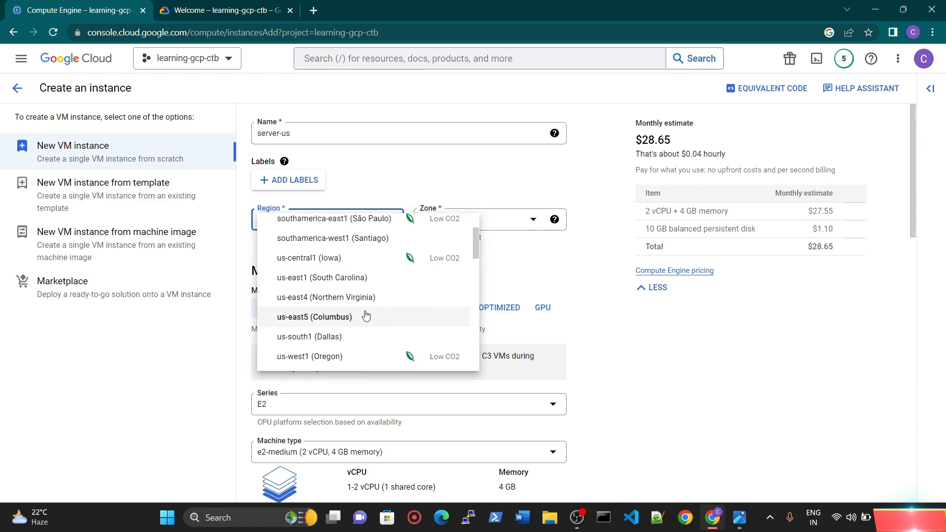
pyautogui.scroll(1, 365, 316)
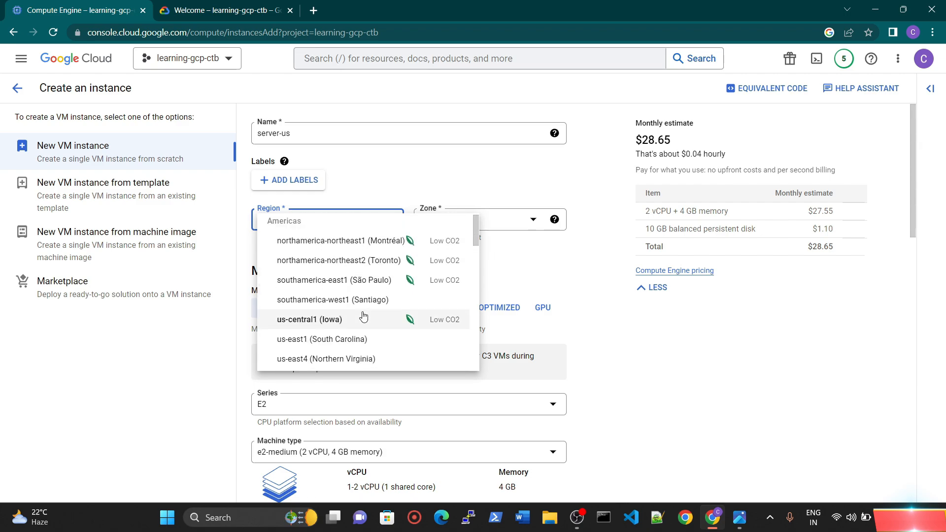
pyautogui.click(318, 322)
# Step: Set the machine type to e2-micro (2 vCPU, 1 GB memory) and review the CPU platform and GPU settings
pyautogui.scroll(-3, 435, 286)
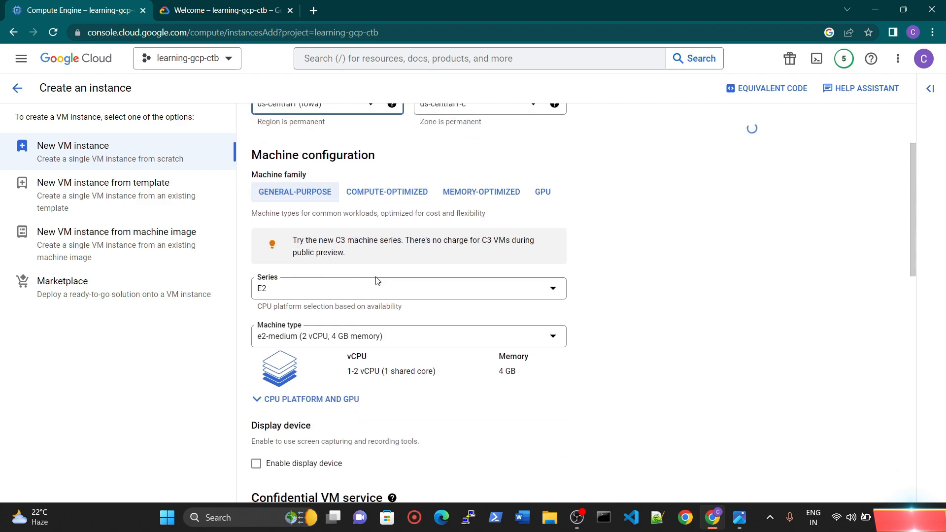
pyautogui.click(287, 335)
pyautogui.click(295, 392)
pyautogui.scroll(-10, 402, 294)
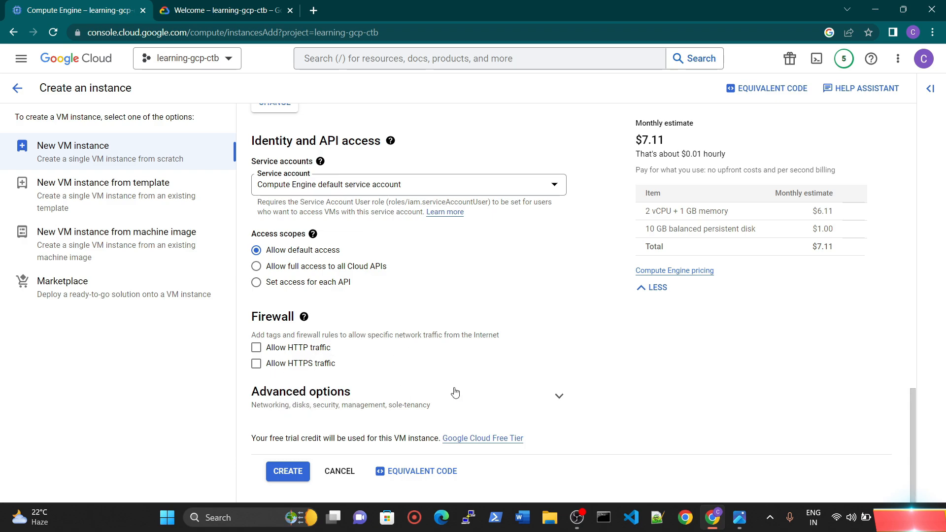
pyautogui.press('ctrl')
pyautogui.press('ctrl')
pyautogui.press('ctrl')
pyautogui.scroll(15, 332, 229)
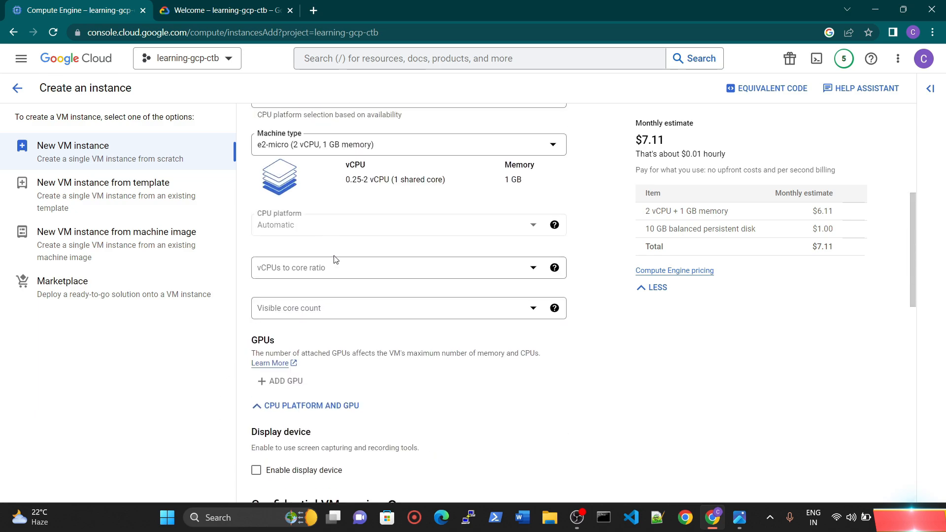
pyautogui.scroll(-15, 354, 229)
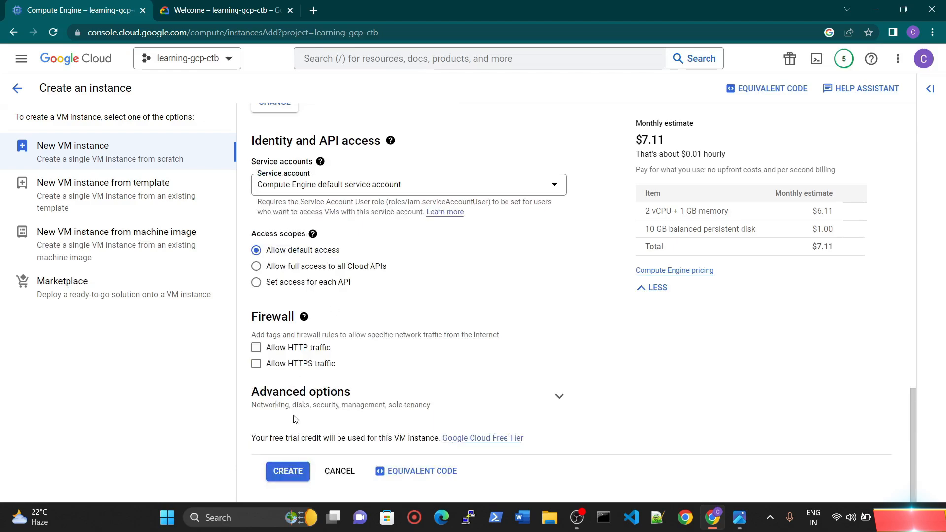
# Step: In the advanced networking options, assign the instance's network interface to learning-vpc-custom with the subnet-us-central subnetwork and finish editing the interface
pyautogui.click(315, 394)
pyautogui.scroll(-3, 365, 387)
pyautogui.click(296, 300)
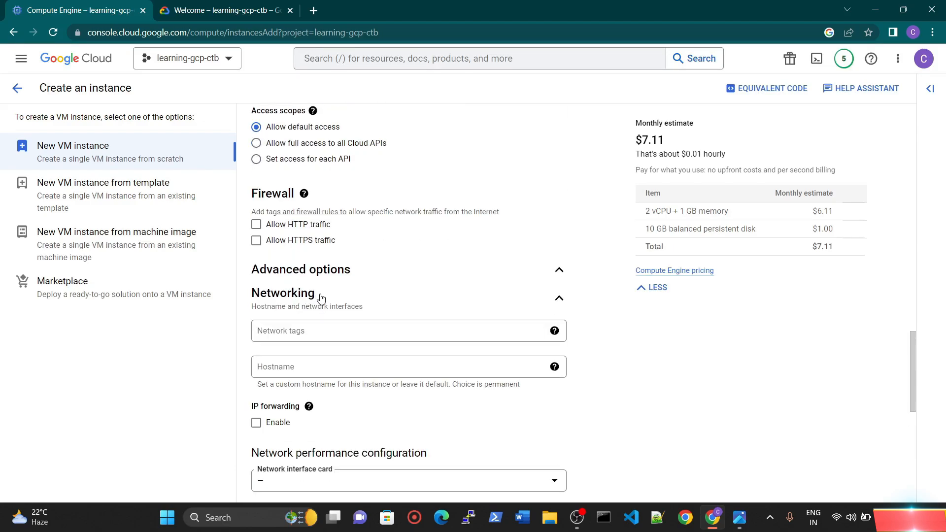
pyautogui.scroll(-9, 325, 266)
pyautogui.click(339, 198)
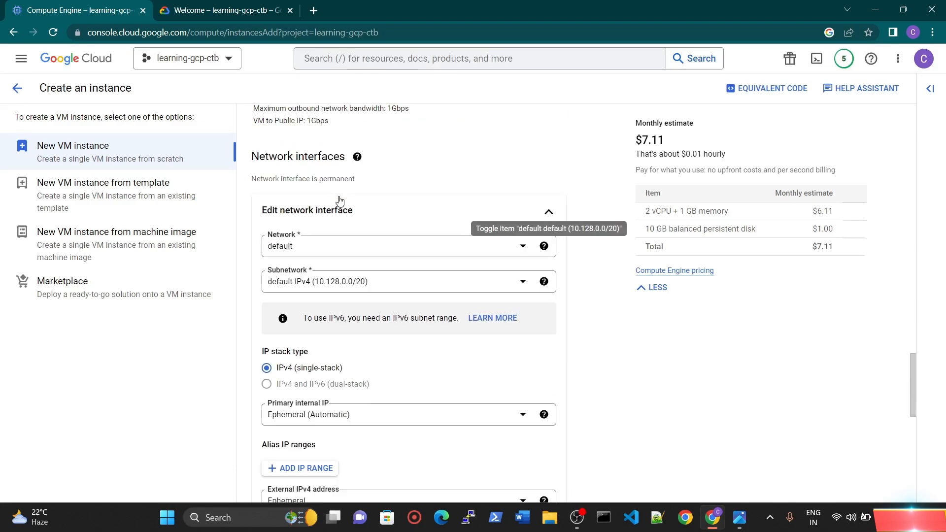
pyautogui.click(316, 256)
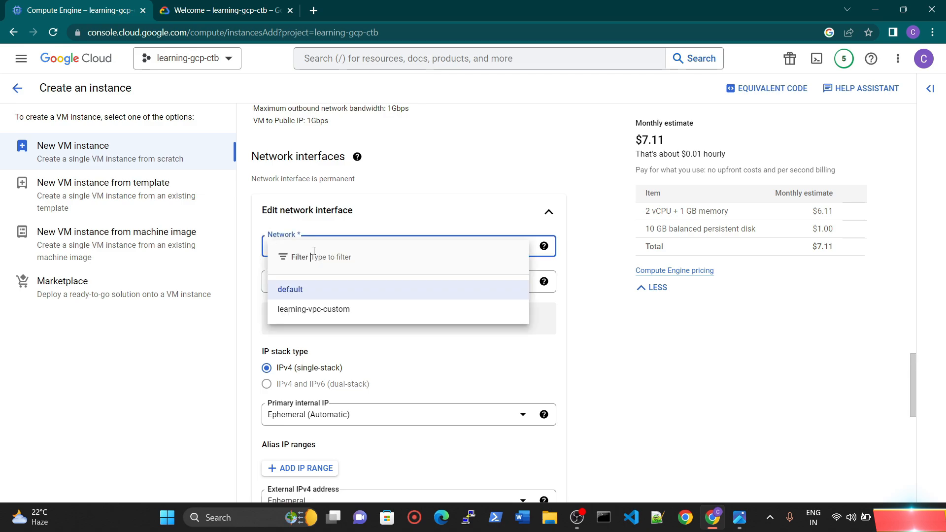
pyautogui.click(315, 312)
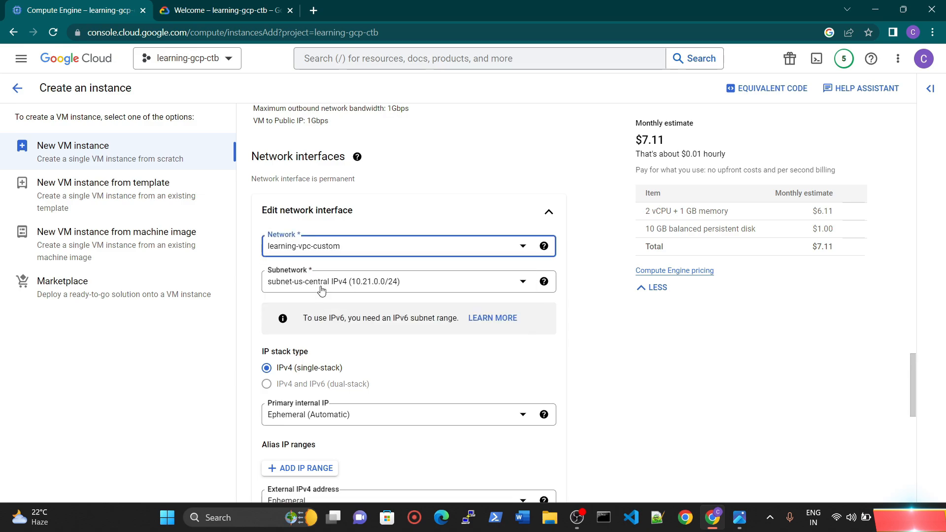
pyautogui.scroll(-5, 330, 285)
pyautogui.click(532, 237)
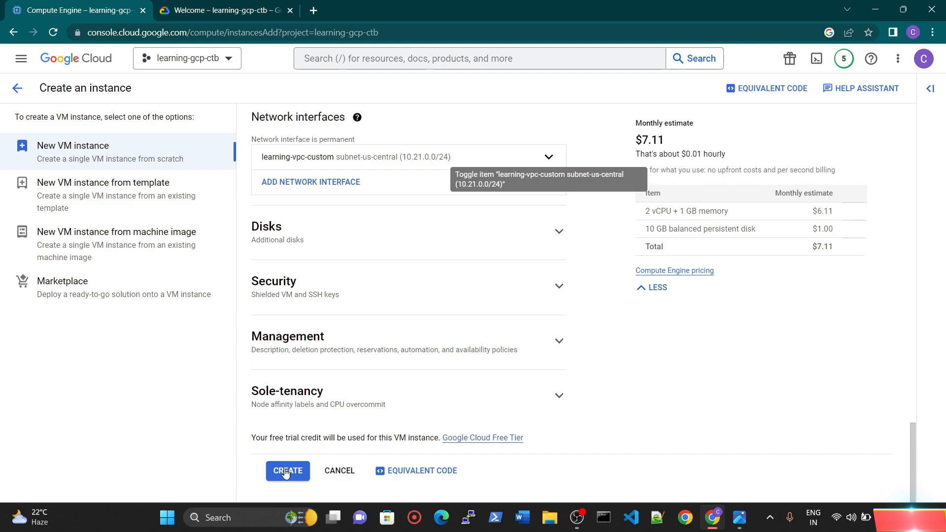
# Step: Create the configured server-us instance, and name another new VM instance server-london
pyautogui.click(285, 471)
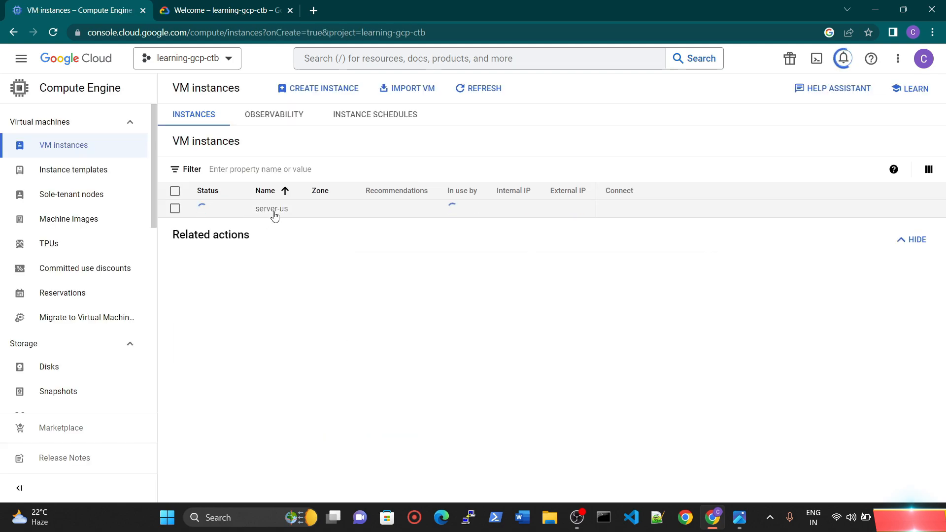
pyautogui.click(307, 97)
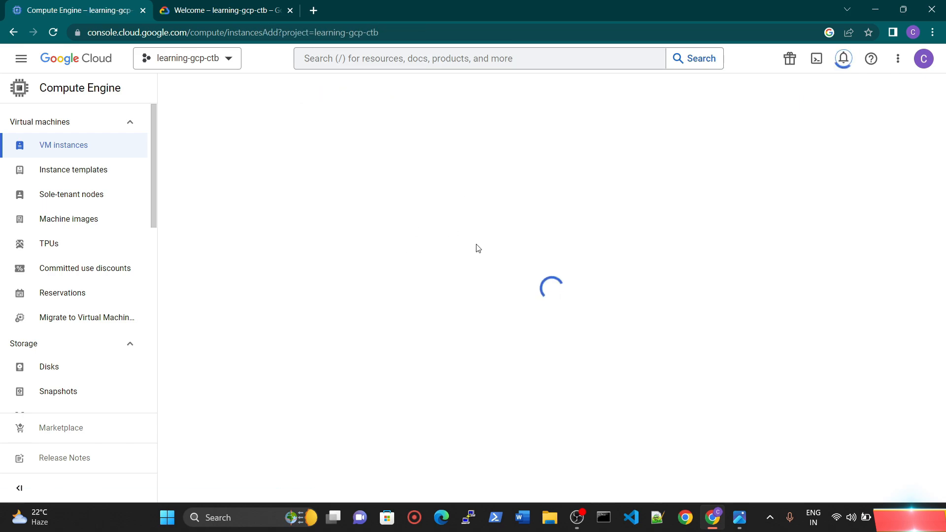
pyautogui.tripleClick(300, 132)
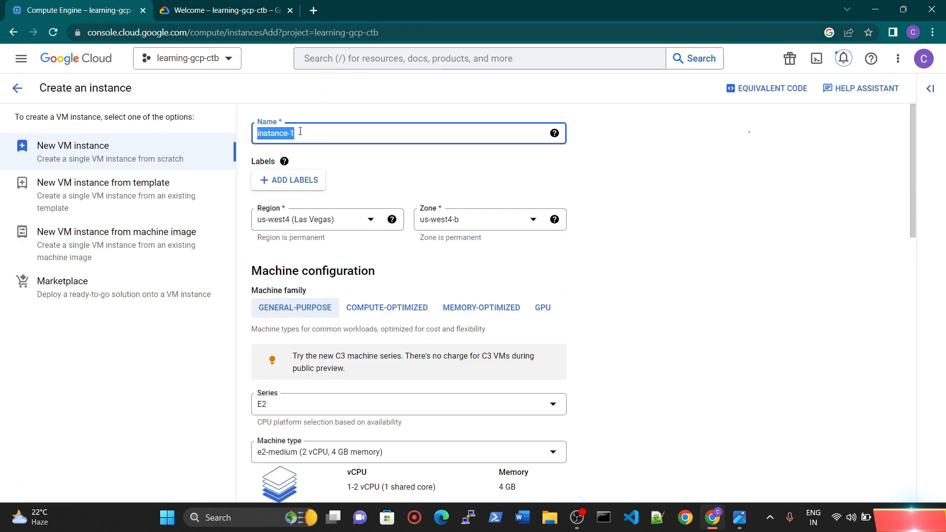
pyautogui.click(300, 132)
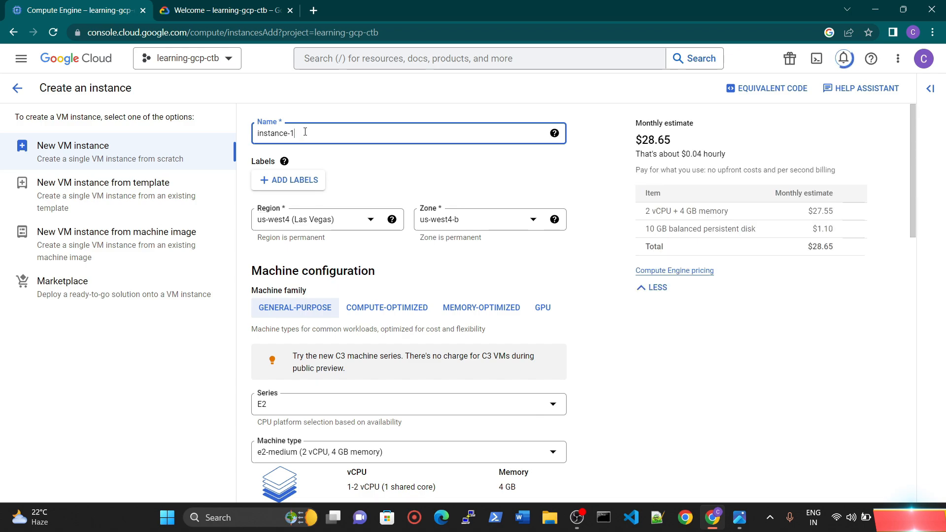
pyautogui.moveTo(305, 132); pyautogui.dragTo(235, 137)
pyautogui.write('ser')
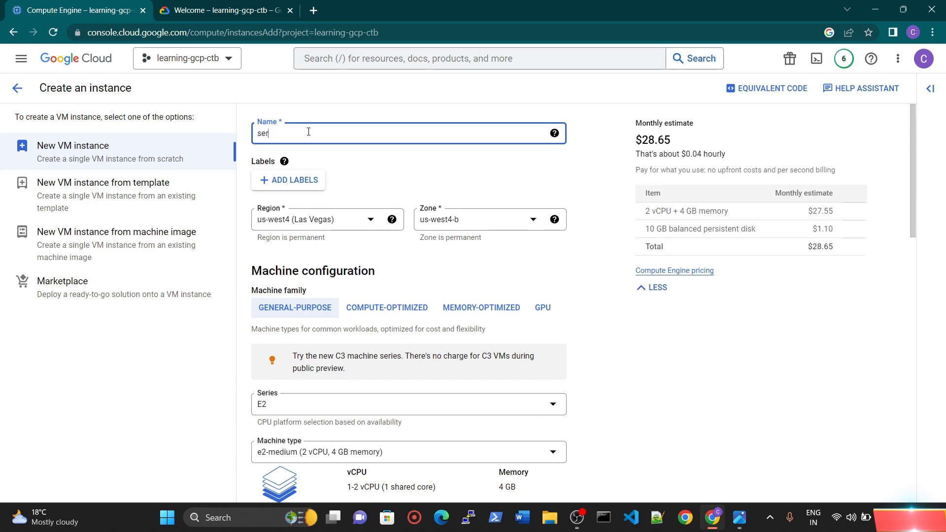
pyautogui.write('ver-london')
# Step: Set the region of server-london to europe-west1 (Belgium)
pyautogui.click(302, 225)
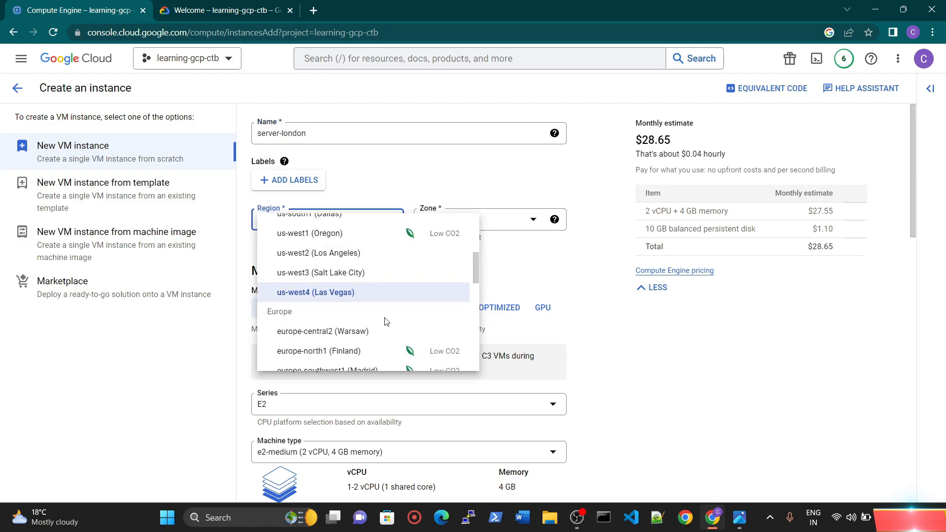
pyautogui.scroll(-4, 386, 321)
pyautogui.scroll(1, 349, 281)
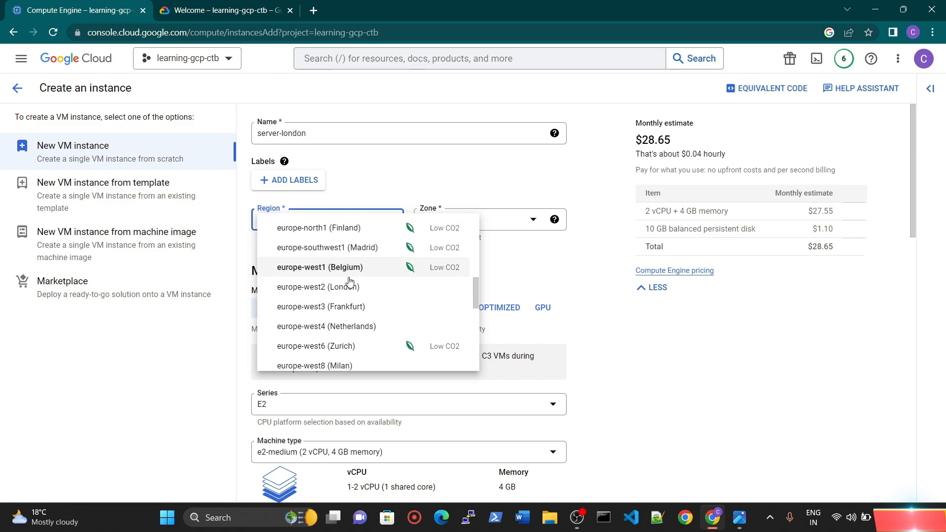
pyautogui.click(340, 267)
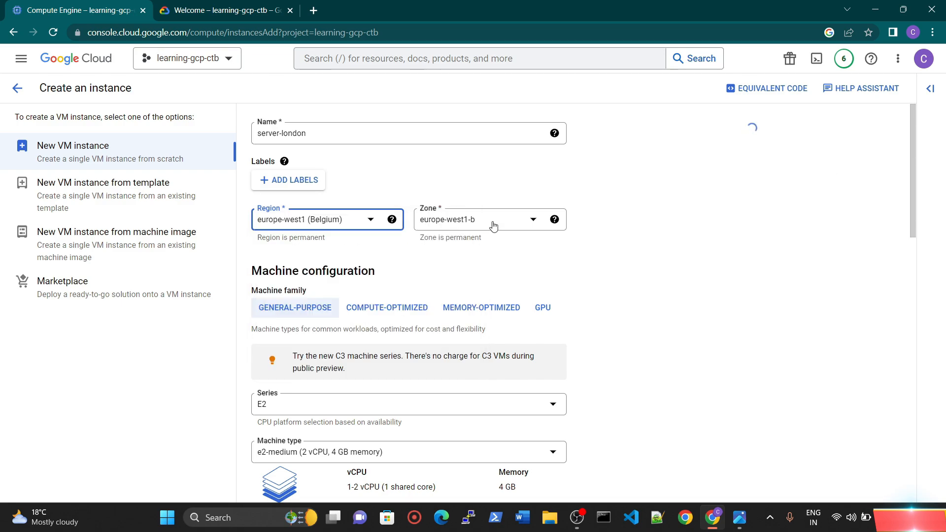
# Step: In the advanced networking options, assign the network interface of server-london to learning-vpc-custom with the subnet-london subnetwork
pyautogui.scroll(-8, 497, 232)
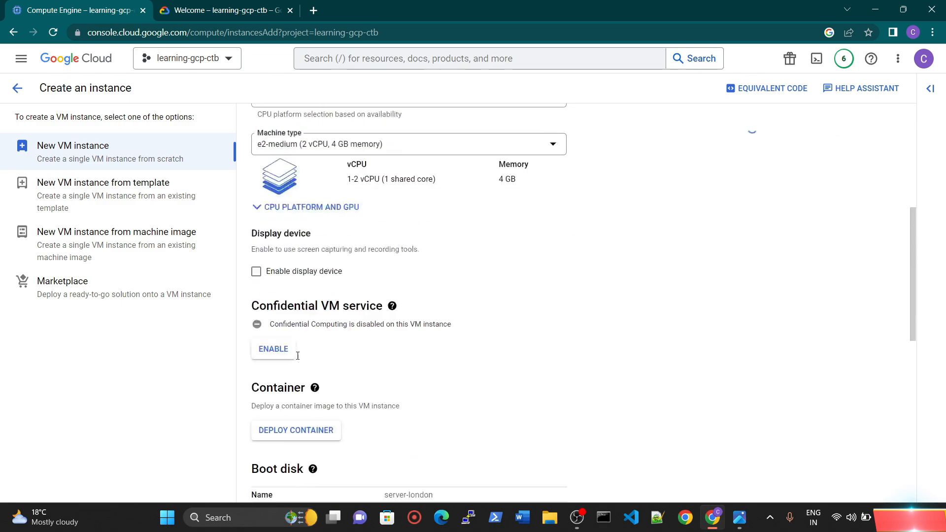
pyautogui.scroll(-7, 298, 351)
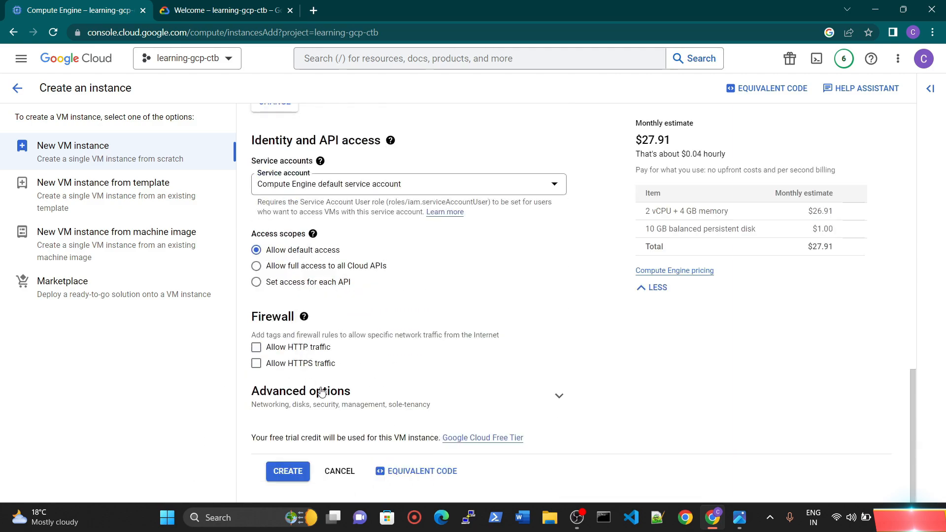
pyautogui.click(336, 393)
pyautogui.scroll(-5, 313, 344)
pyautogui.click(298, 175)
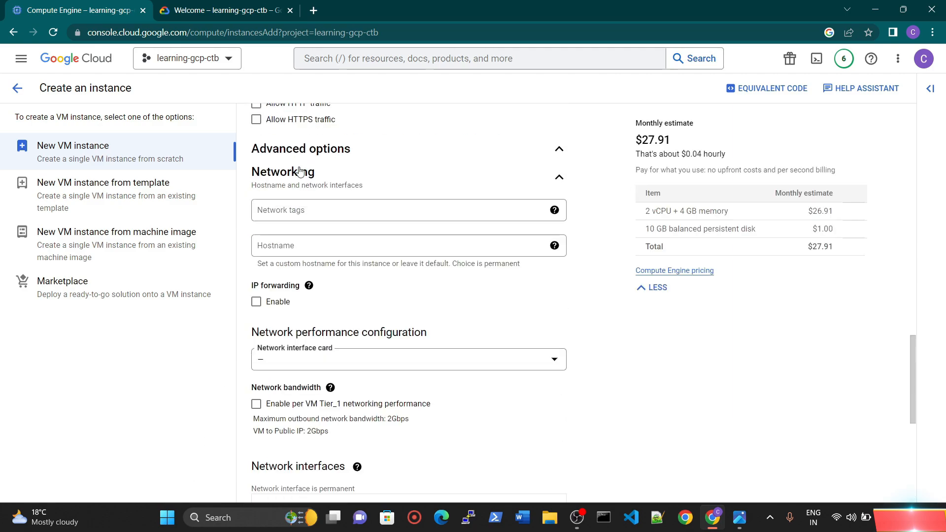
pyautogui.click(307, 213)
pyautogui.scroll(-5, 306, 213)
pyautogui.click(315, 259)
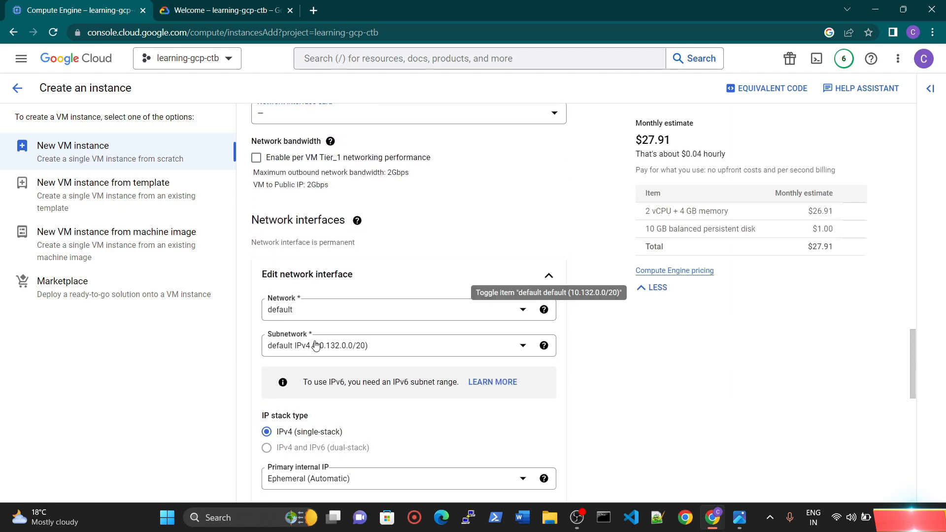
pyautogui.click(315, 314)
pyautogui.click(317, 371)
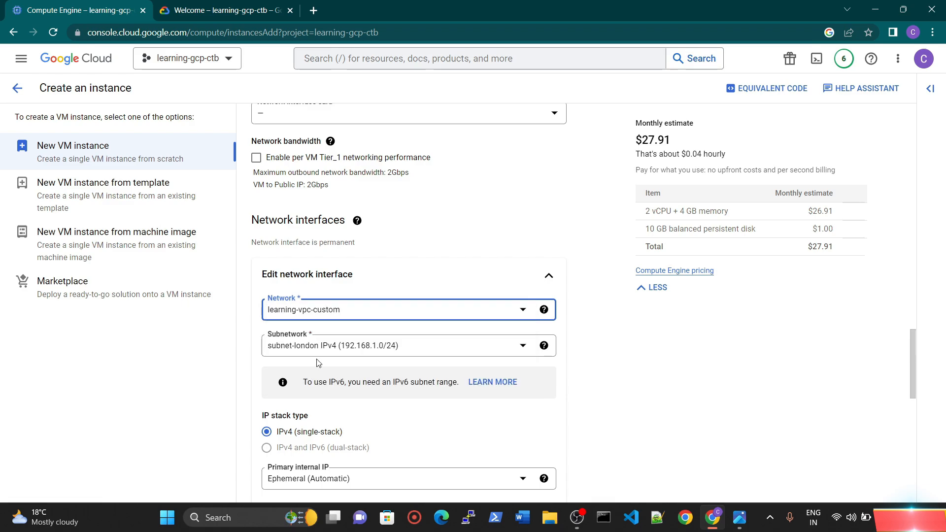
pyautogui.click(388, 354)
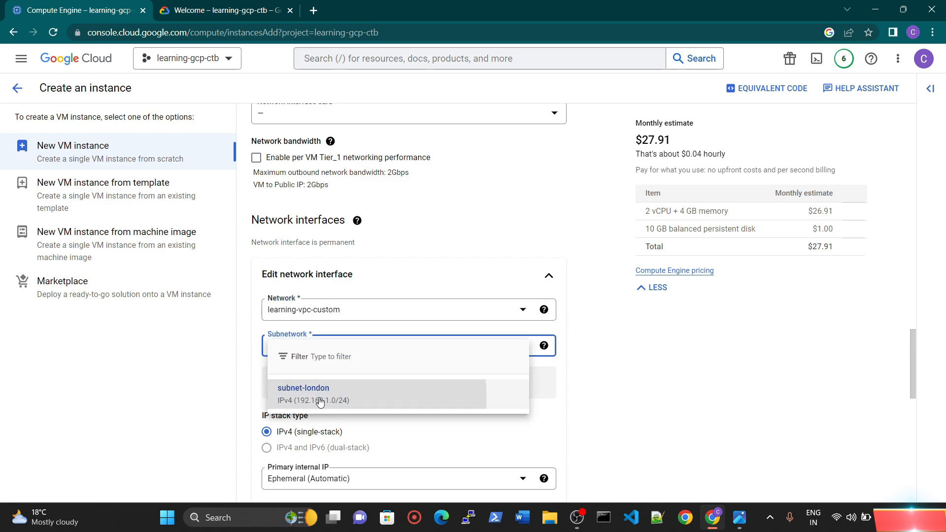
pyautogui.click(323, 396)
pyautogui.scroll(-10, 454, 370)
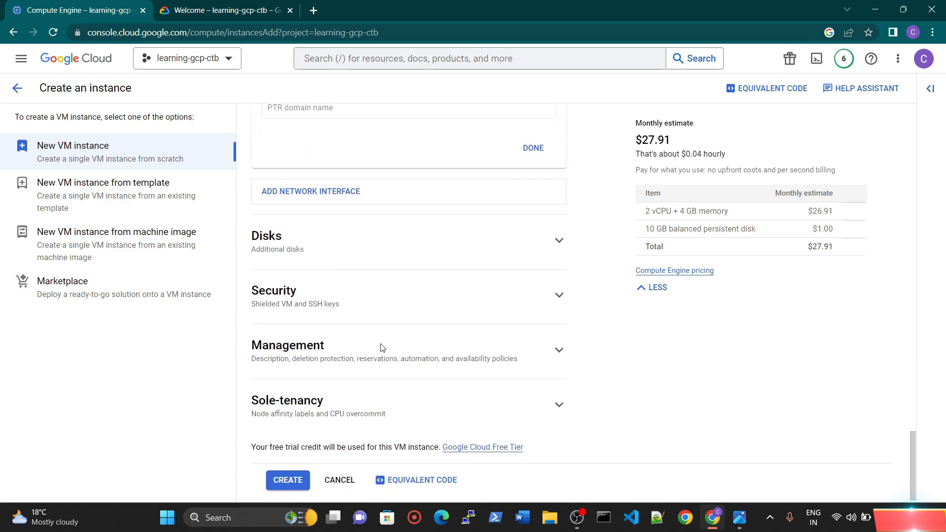
# Step: Create the server-london instance and refresh the VM instances list
pyautogui.click(286, 472)
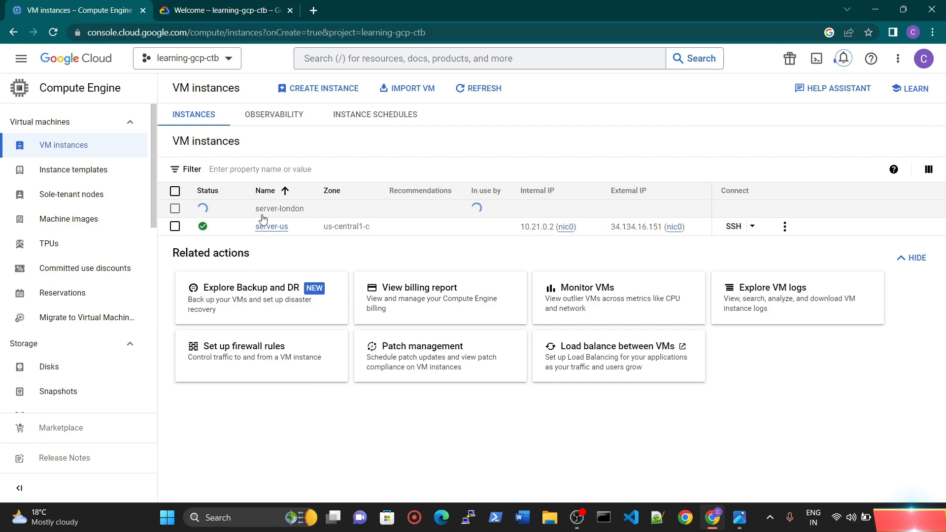
pyautogui.click(473, 93)
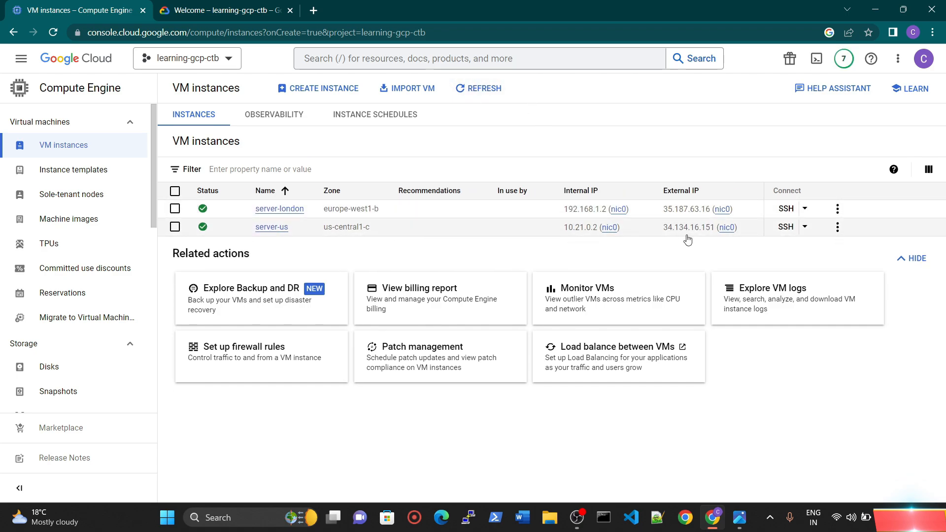
# Step: Try to connect to server-london and server-us in SSH-in-browser sessions, arranging the two windows side by side
pyautogui.click(791, 213)
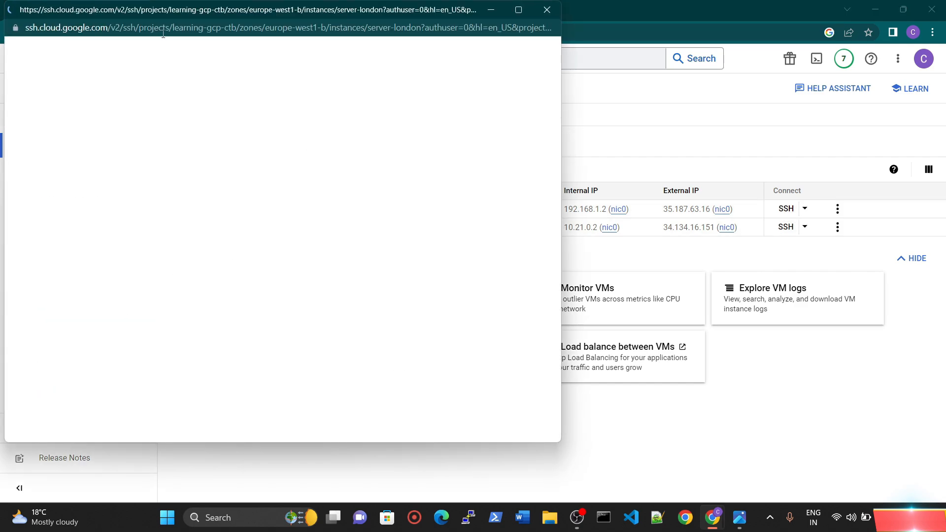
pyautogui.moveTo(310, 17); pyautogui.dragTo(354, 41)
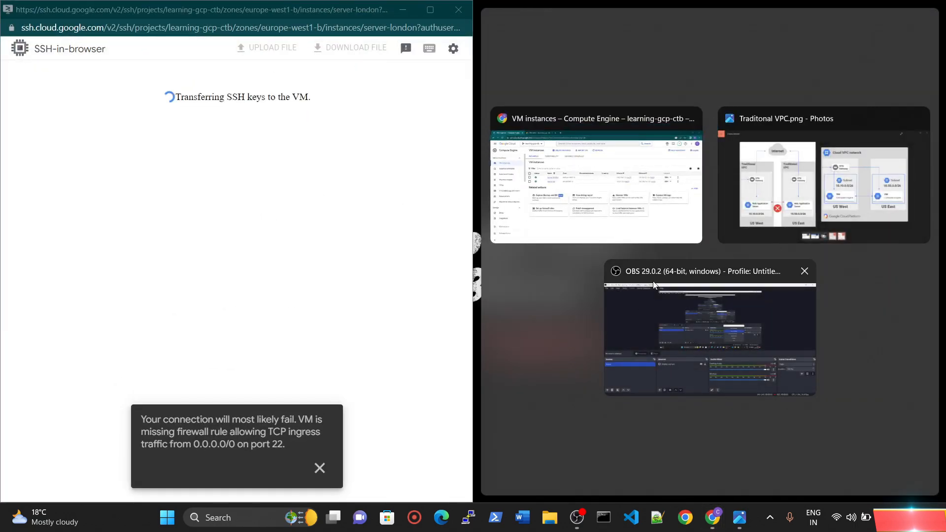
pyautogui.click(633, 198)
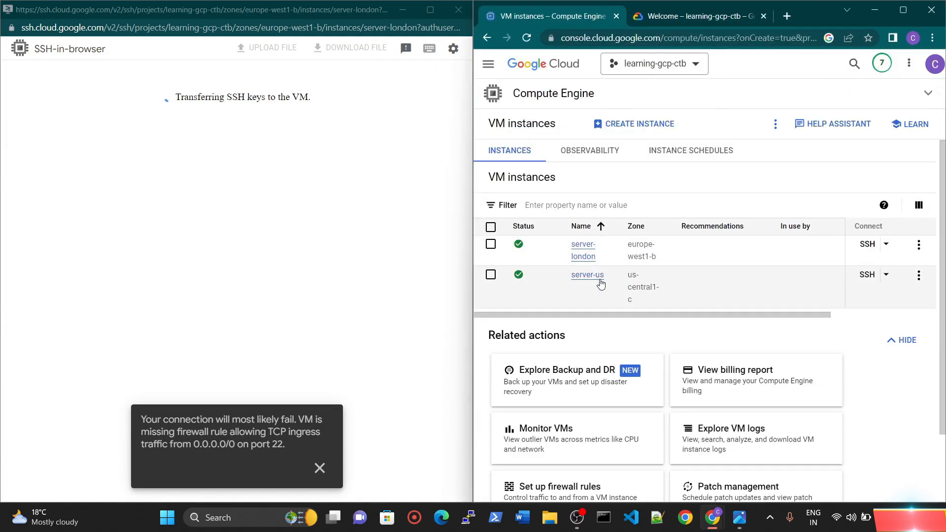
pyautogui.click(866, 274)
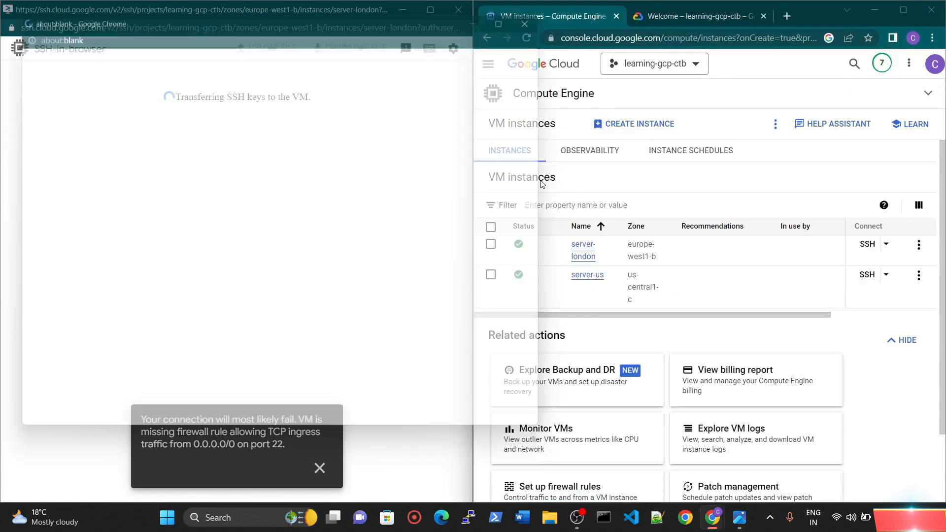
pyautogui.moveTo(243, 27); pyautogui.dragTo(384, 38)
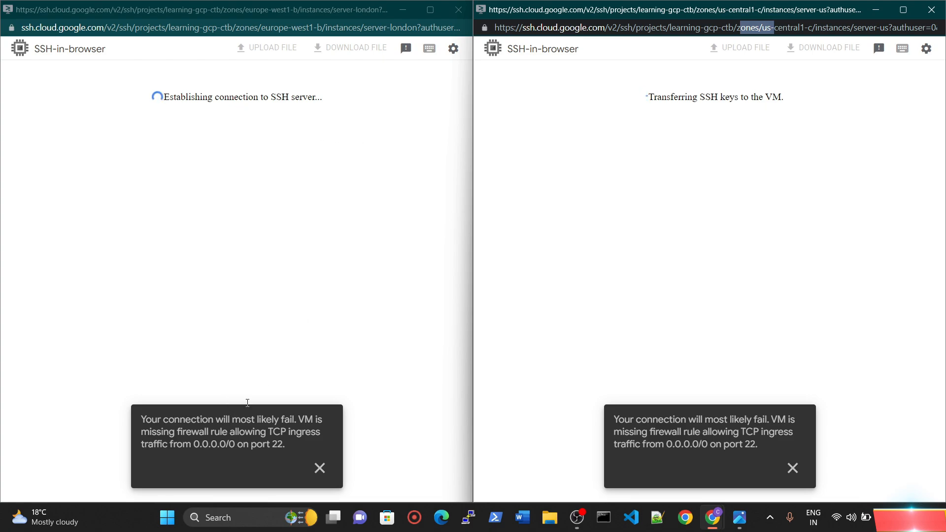
pyautogui.click(273, 268)
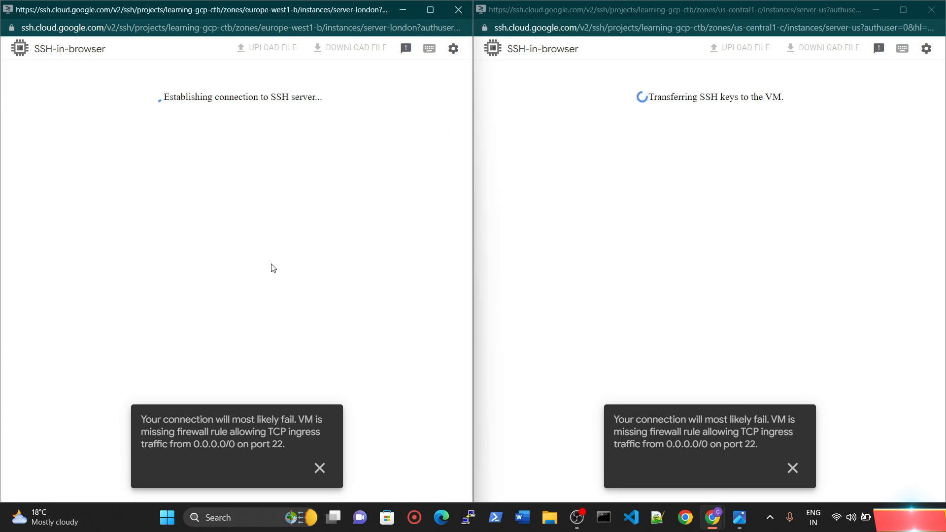
pyautogui.click(586, 153)
pyautogui.click(344, 153)
pyautogui.click(591, 165)
pyautogui.click(352, 170)
pyautogui.click(596, 182)
pyautogui.click(374, 187)
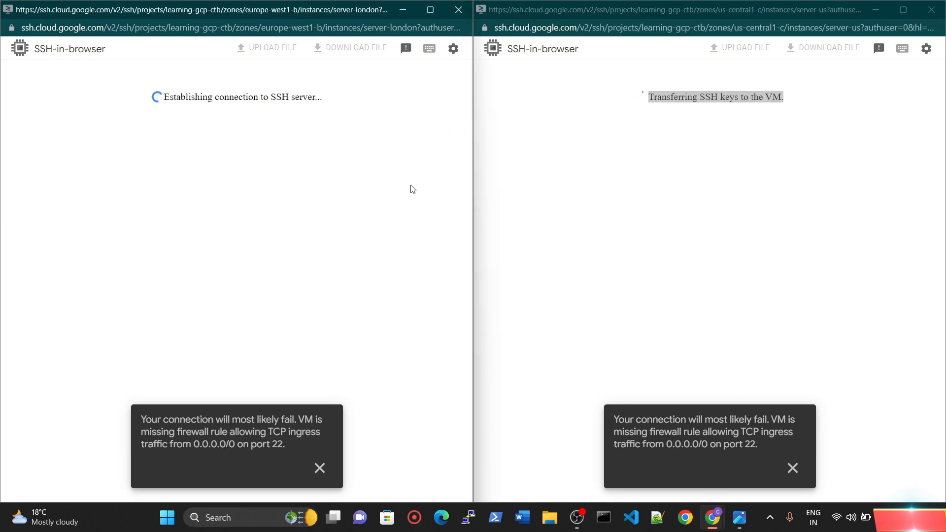
pyautogui.click(626, 218)
pyautogui.click(279, 242)
pyautogui.click(635, 238)
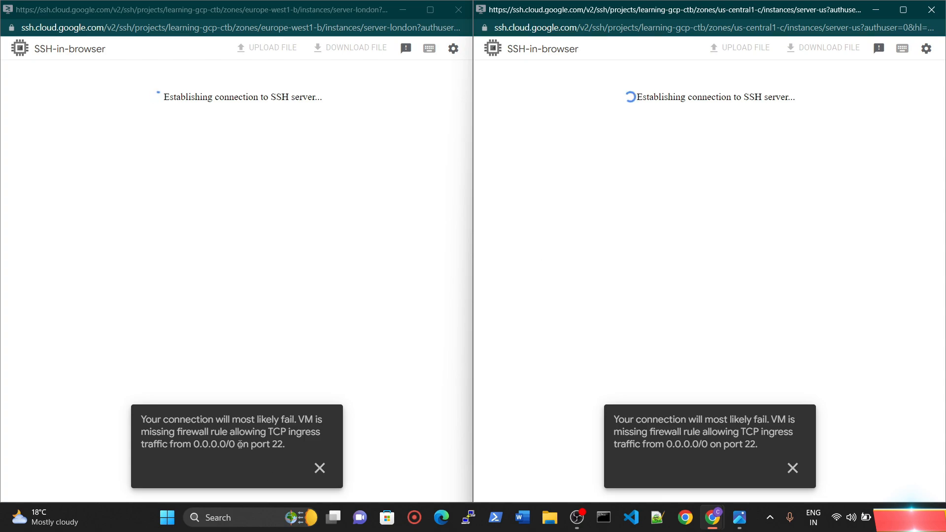
# Step: Close the server-london and server-us SSH windows and maximize the cloud console window
pyautogui.click(450, 14)
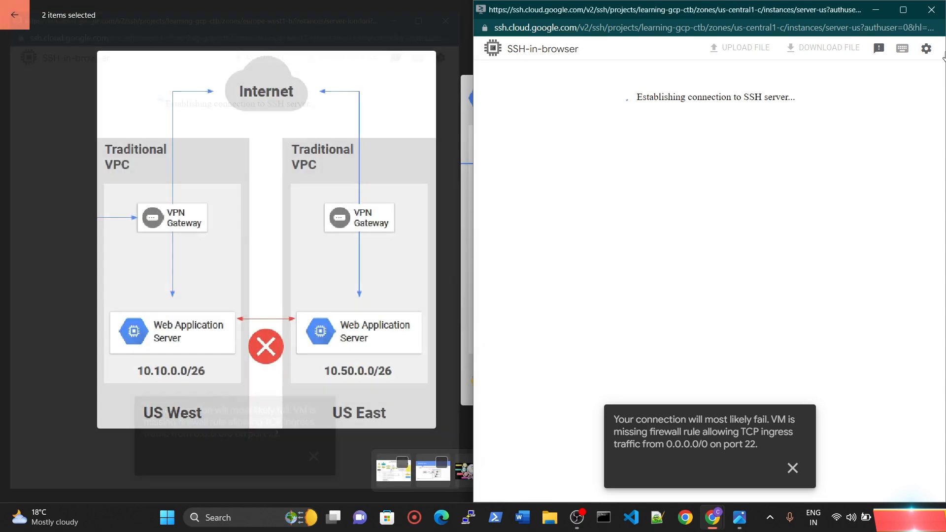
pyautogui.click(930, 10)
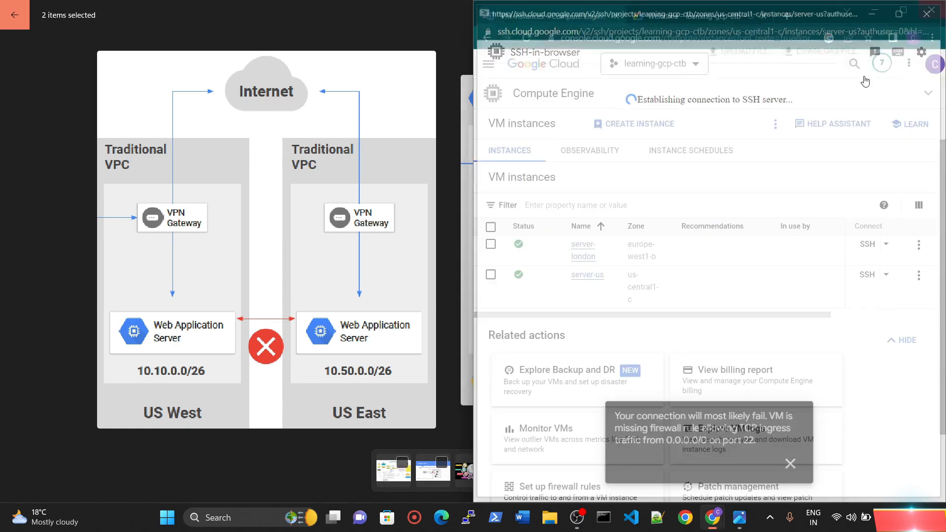
pyautogui.click(903, 10)
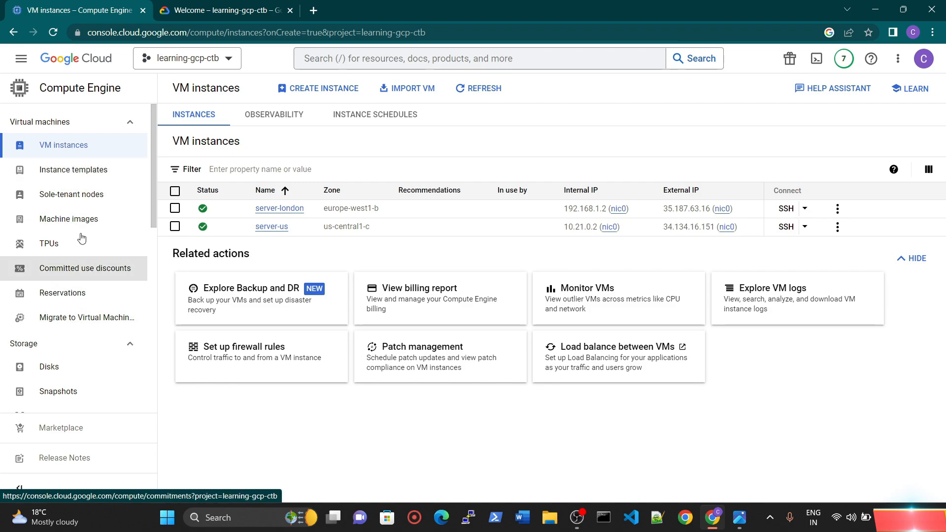
# Step: Go to the VPC network firewall page, review the existing rules and start creating a new firewall rule
pyautogui.click(19, 59)
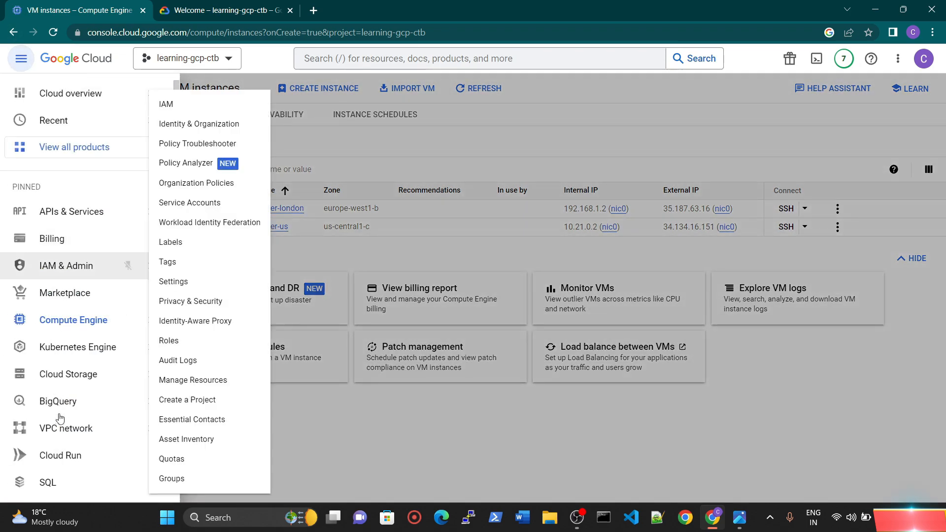
pyautogui.click(71, 432)
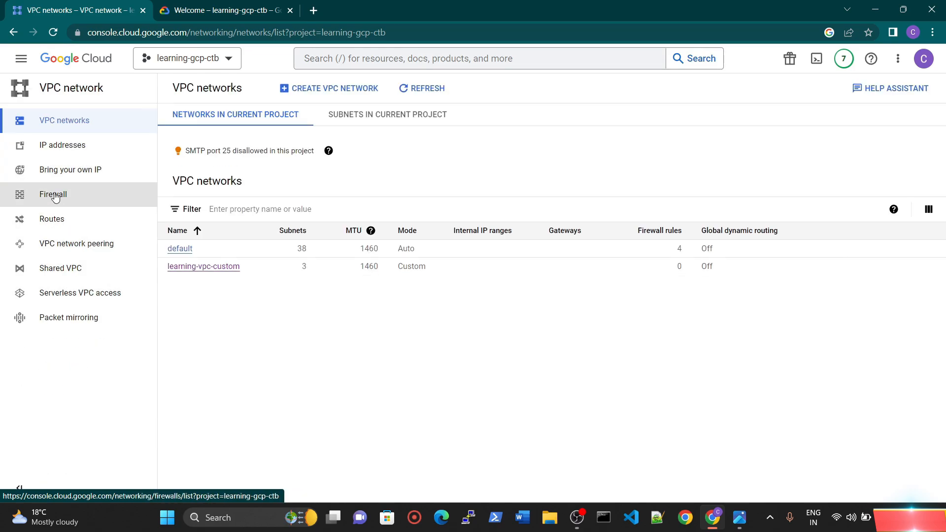
pyautogui.click(54, 195)
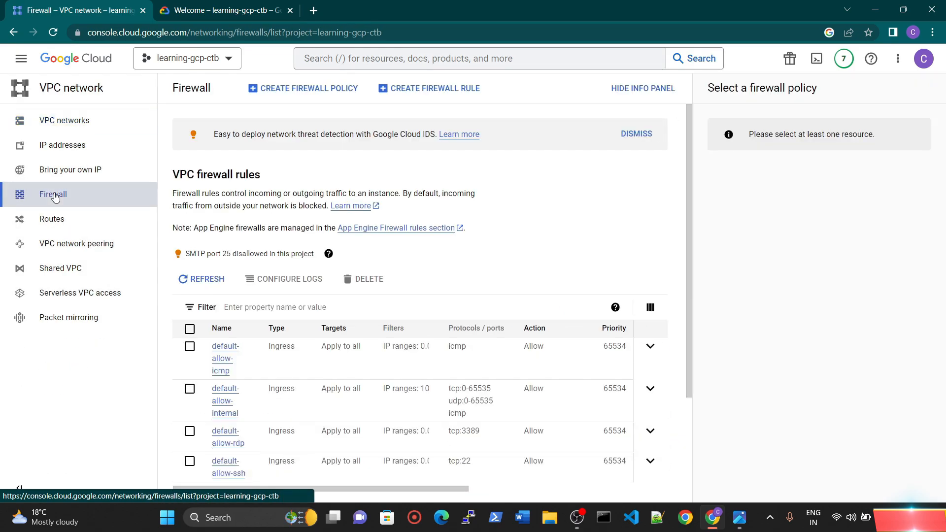
pyautogui.scroll(-3, 371, 322)
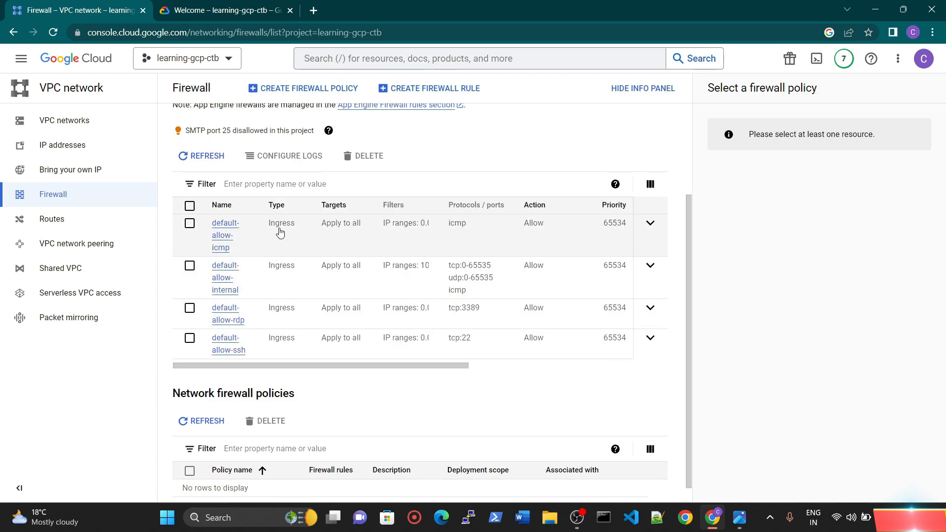
pyautogui.scroll(-1, 335, 345)
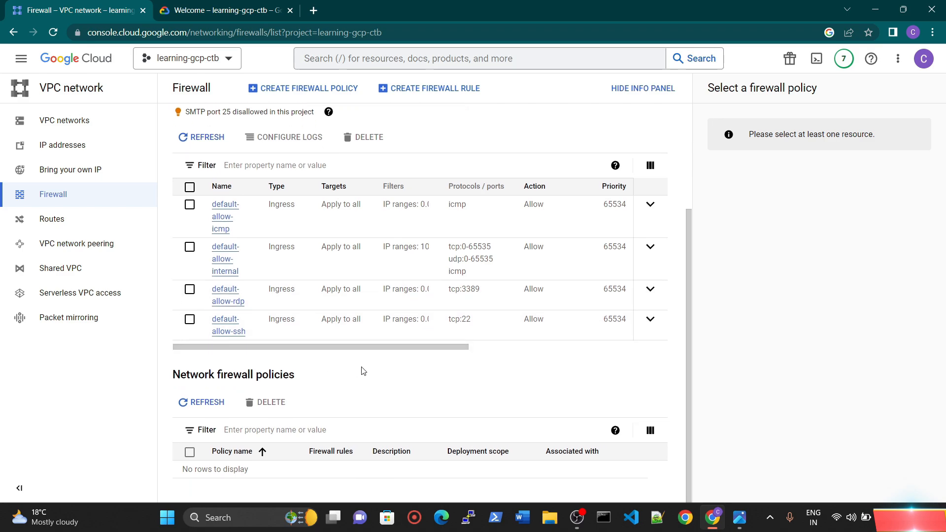
pyautogui.scroll(2, 362, 385)
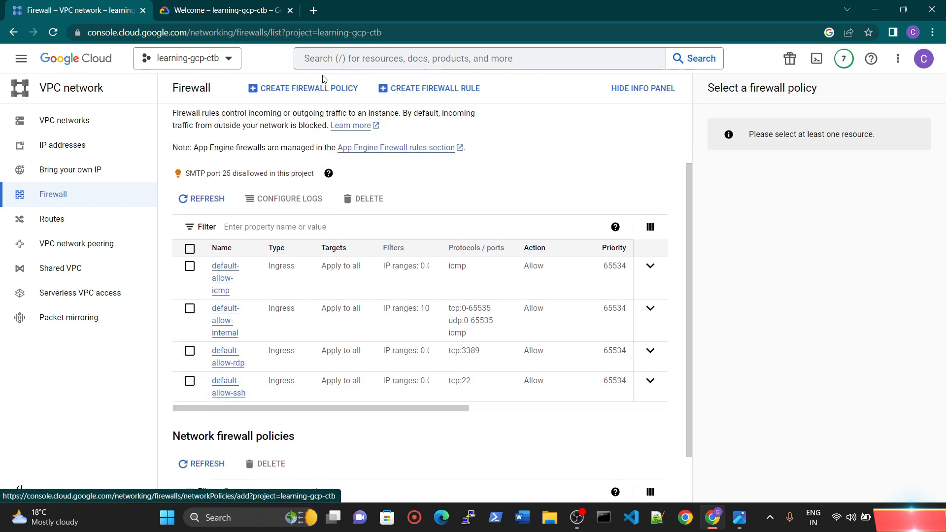
pyautogui.click(416, 89)
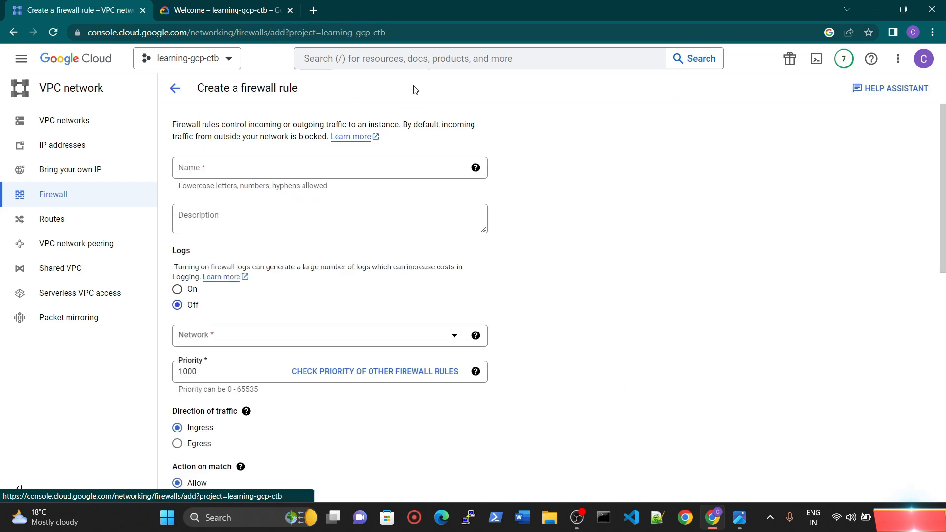
# Step: Name the new firewall rule learning-custom-vpc-fw and leave its description empty
pyautogui.click(219, 168)
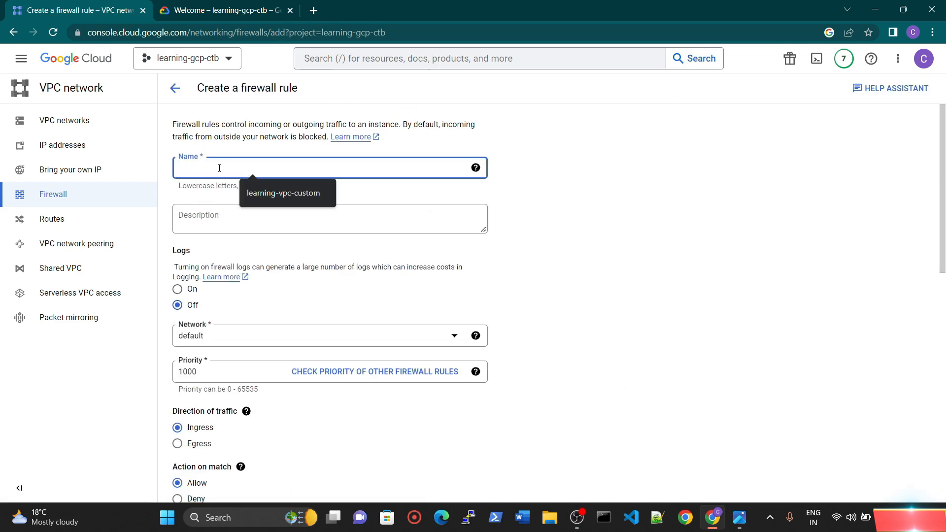
pyautogui.write('learning-c')
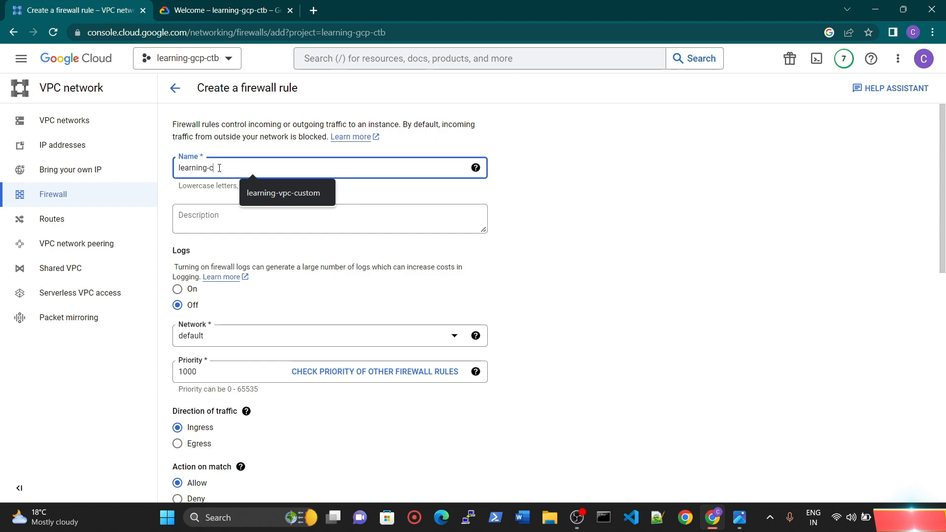
pyautogui.write('ustom-vpc-fw')
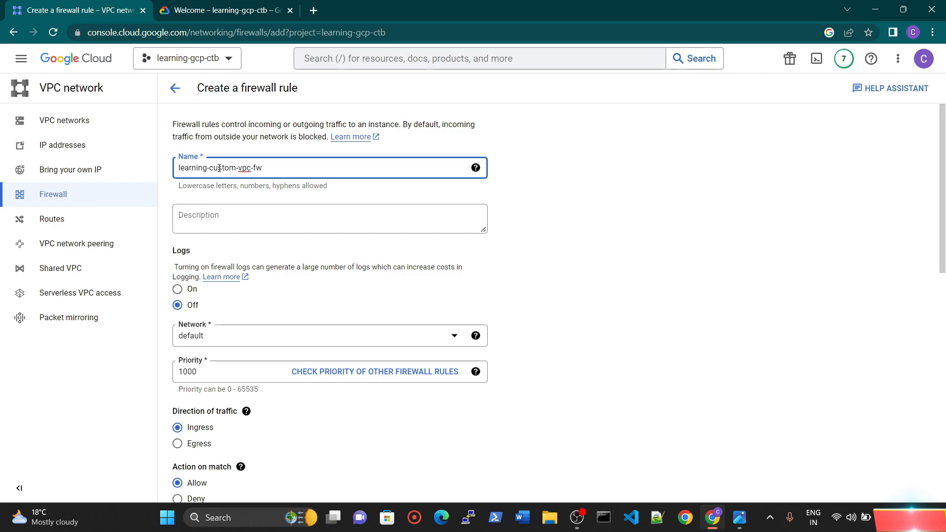
pyautogui.press('Tab')
pyautogui.press('Tab')
pyautogui.press('Tab')
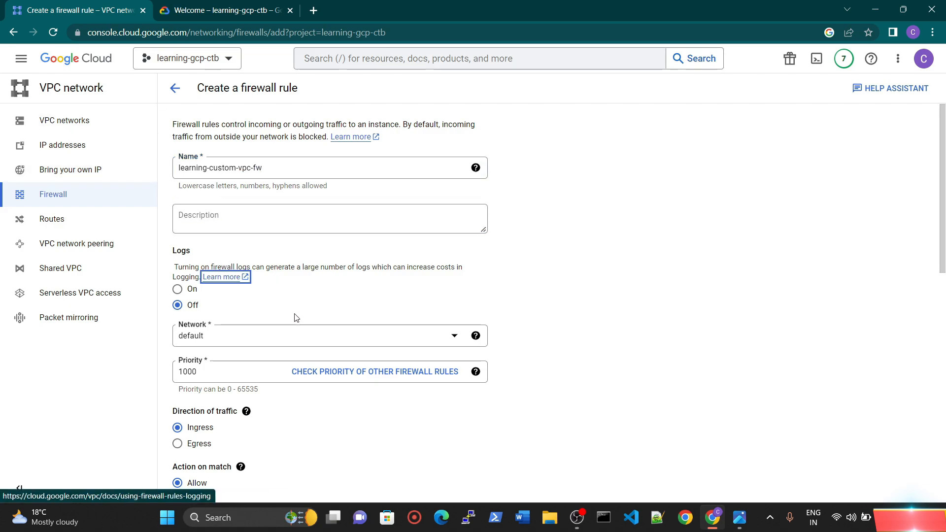
# Step: Set the firewall rule's network to learning-vpc-custom
pyautogui.scroll(-1, 295, 317)
pyautogui.click(598, 288)
pyautogui.scroll(1, 492, 246)
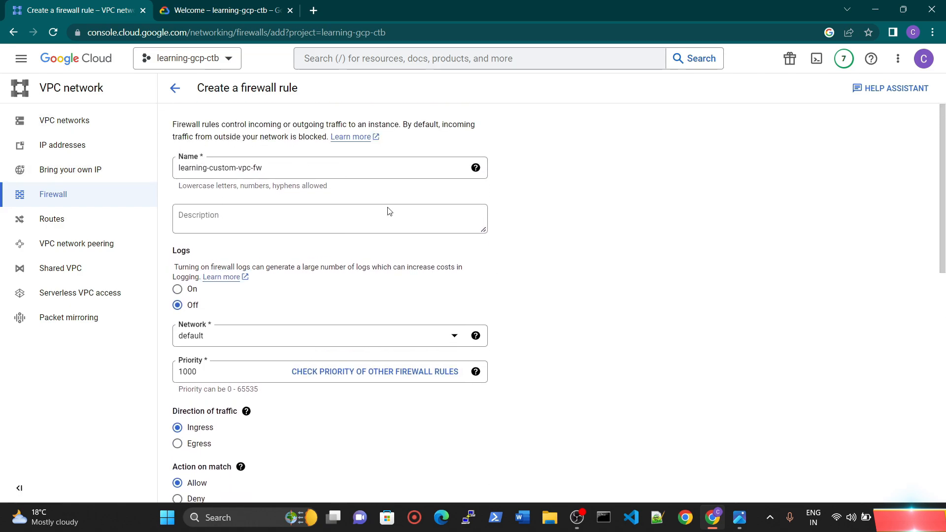
pyautogui.scroll(-2, 493, 257)
pyautogui.scroll(2, 499, 275)
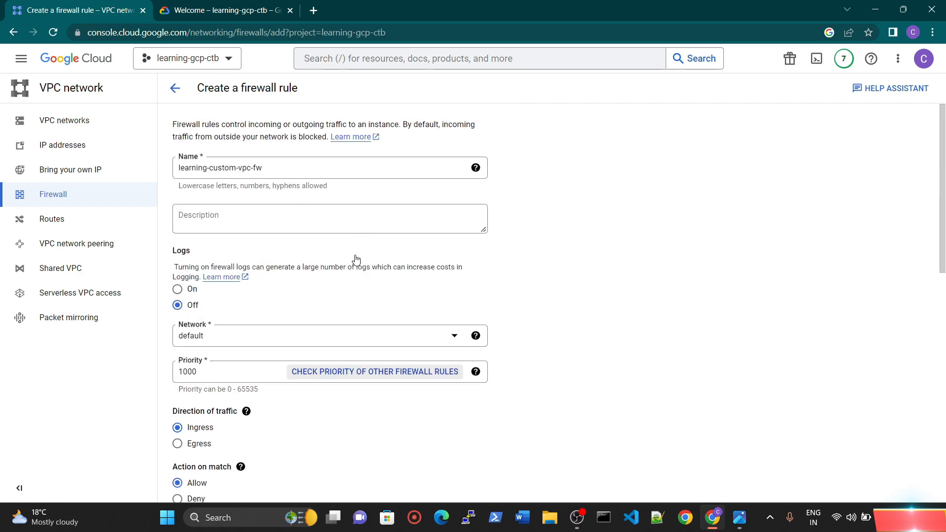
pyautogui.scroll(-1, 279, 266)
pyautogui.click(245, 278)
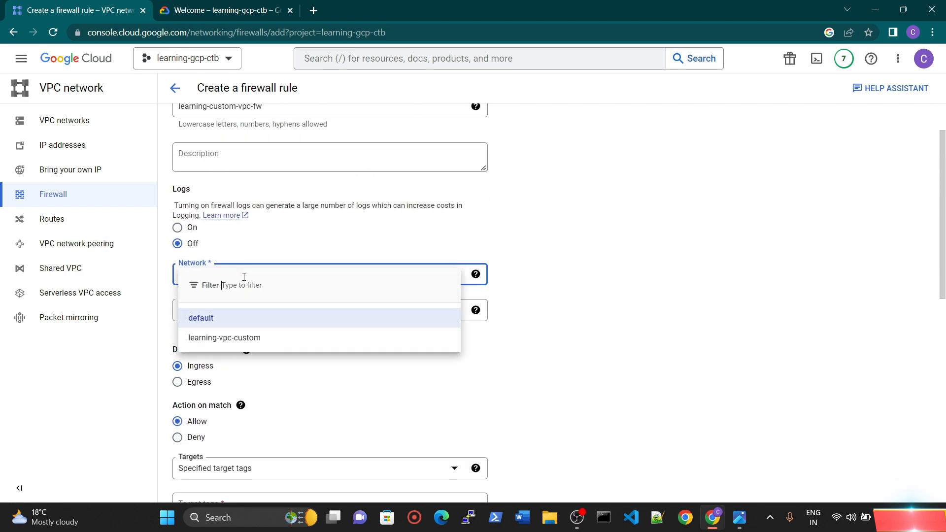
pyautogui.click(261, 336)
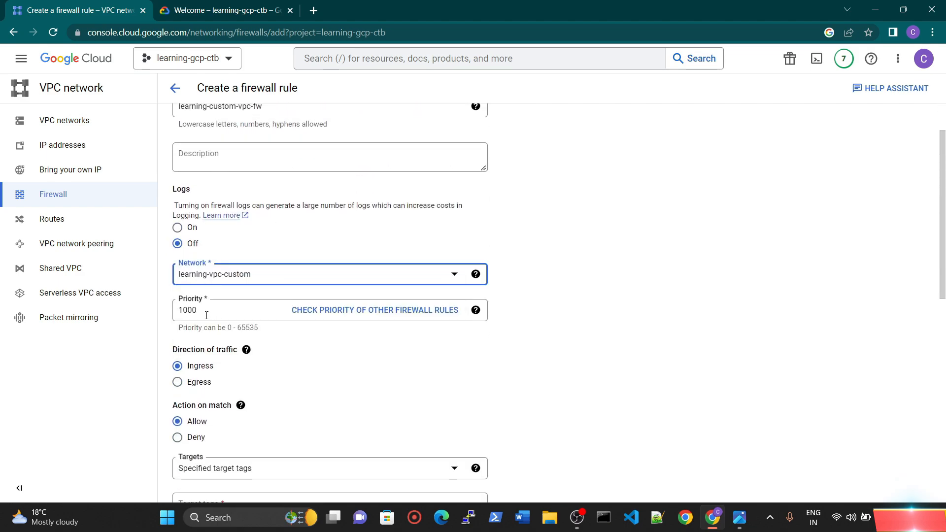
# Step: Enlarge the page and examine the rule's priority value and the range of priorities allowed
pyautogui.hotkey('ctrl', '+')
pyautogui.hotkey('ctrl', '+')
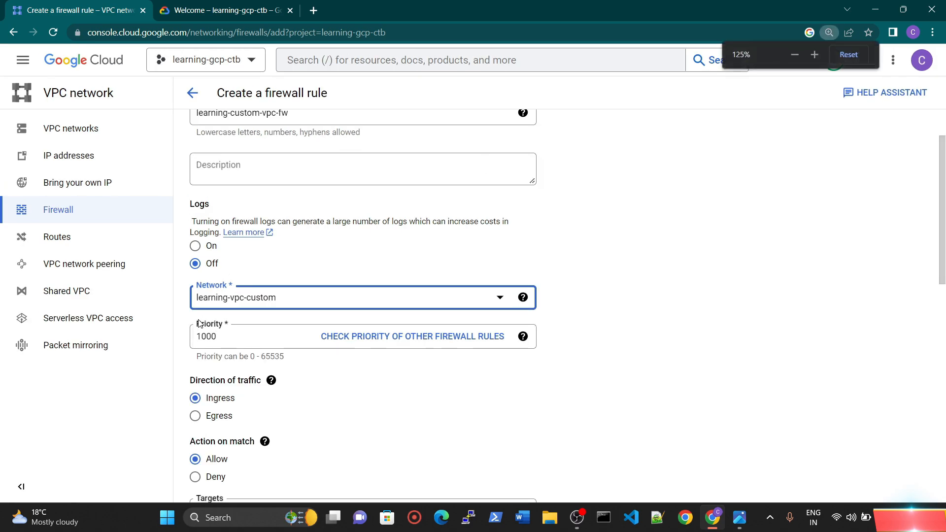
pyautogui.hotkey('ctrl', '+')
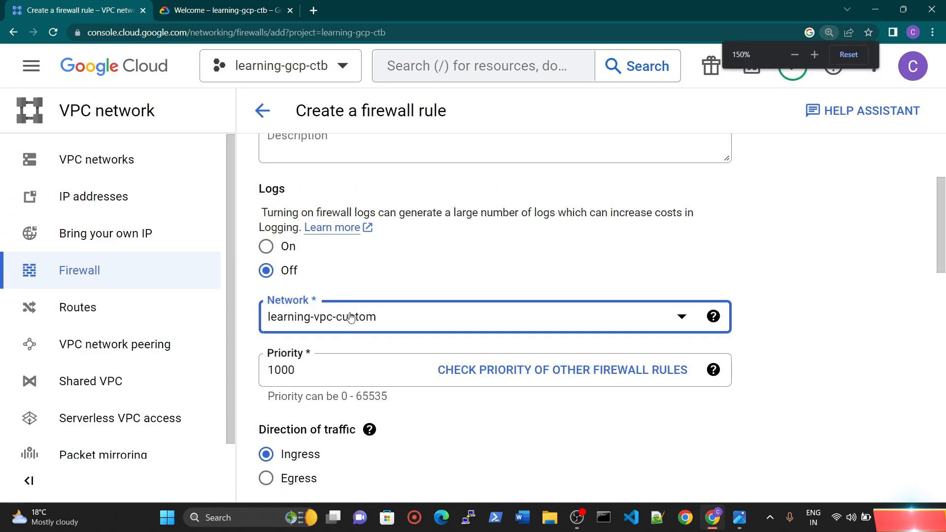
pyautogui.scroll(-2, 362, 301)
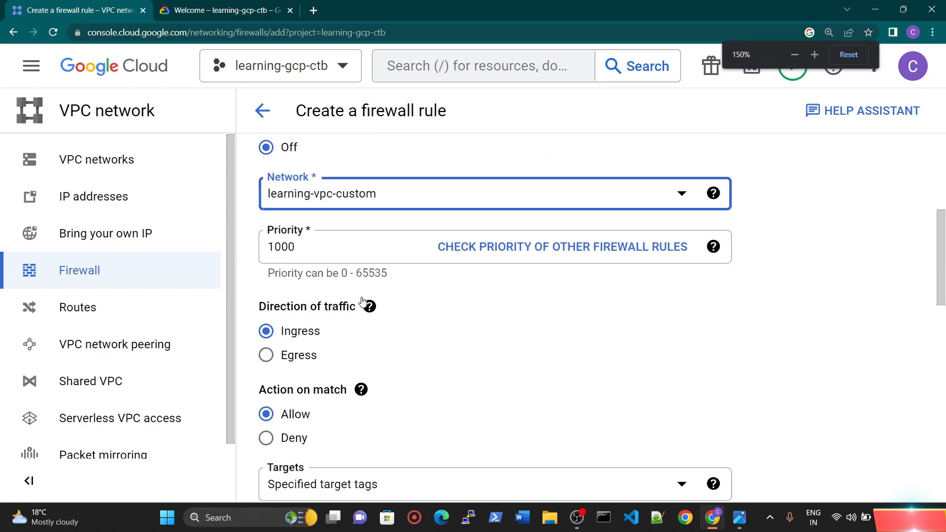
pyautogui.doubleClick(345, 273)
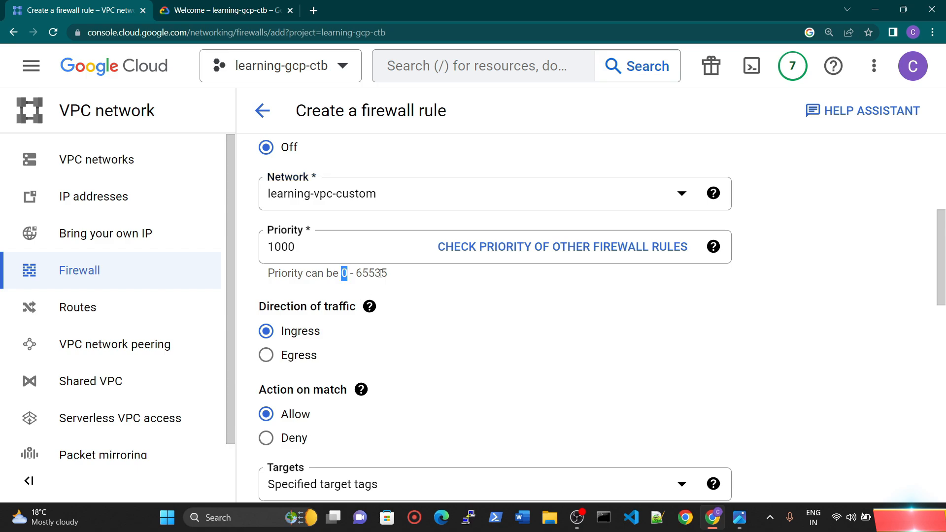
pyautogui.moveTo(360, 277); pyautogui.dragTo(393, 280)
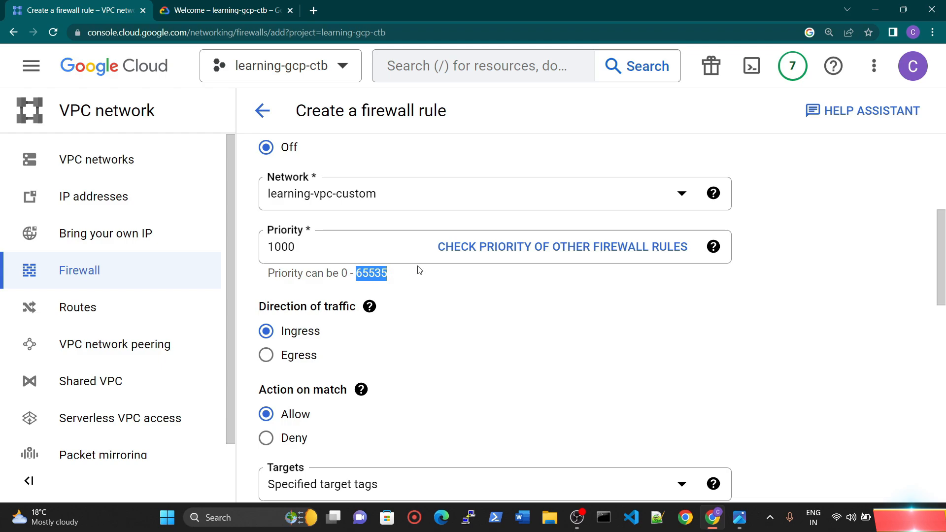
pyautogui.doubleClick(328, 247)
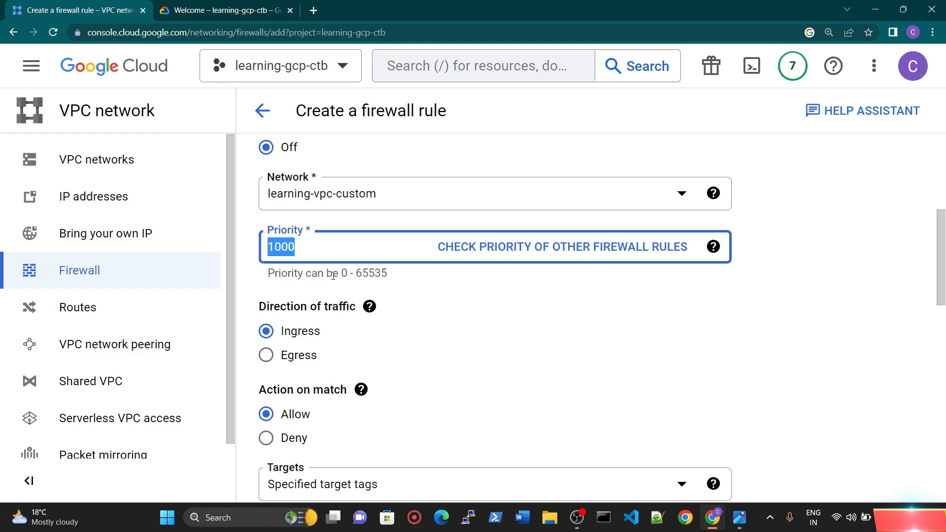
pyautogui.moveTo(341, 275); pyautogui.dragTo(383, 275)
pyautogui.click(348, 274)
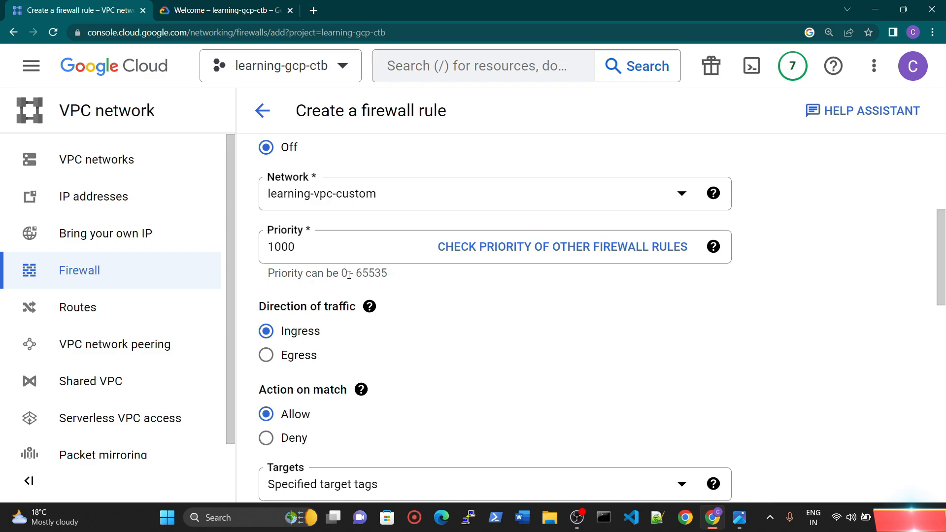
pyautogui.doubleClick(288, 247)
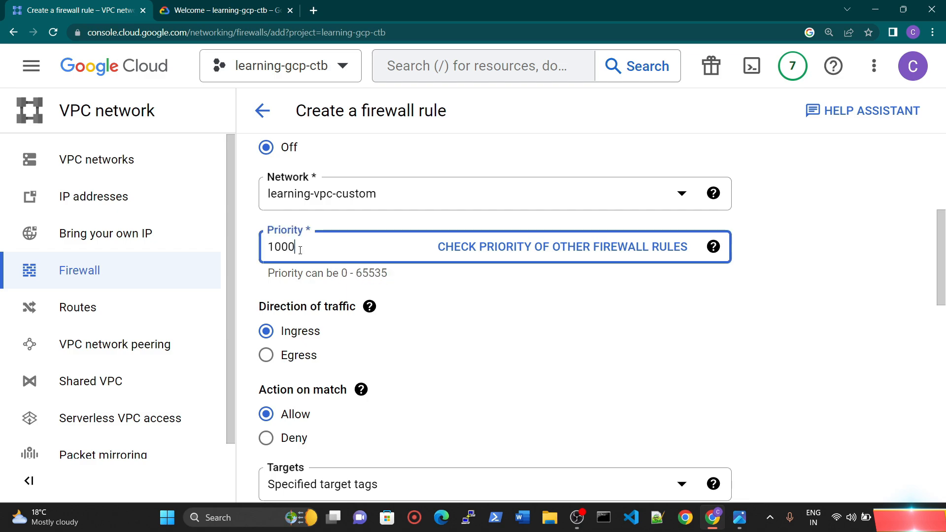
pyautogui.click(393, 271)
pyautogui.moveTo(296, 247); pyautogui.dragTo(259, 252)
pyautogui.click(401, 304)
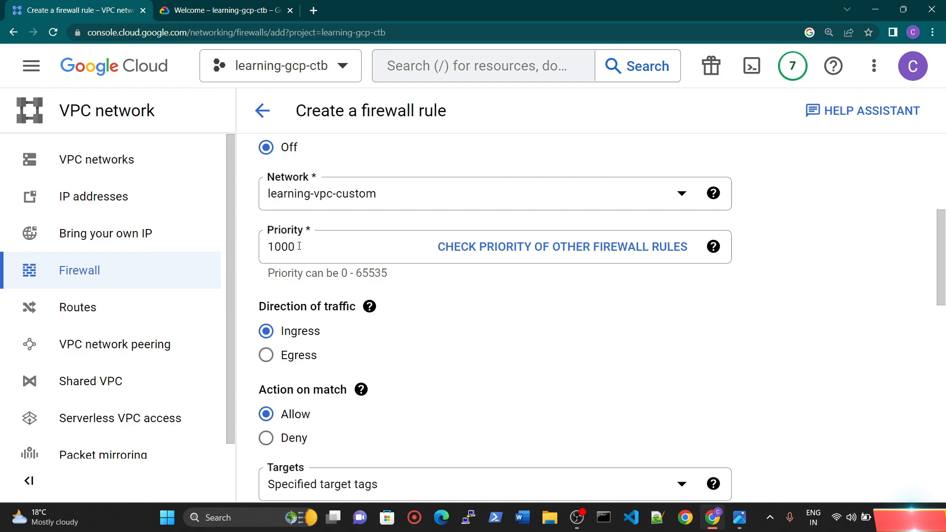
pyautogui.hotkey('ctrl', '-')
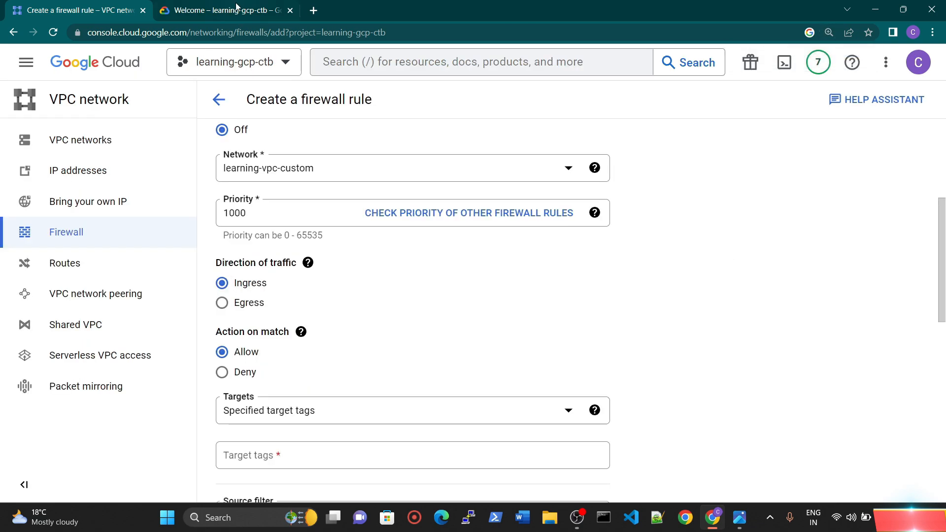
# Step: Look up "ingress traffic meaning" on Google in a new tab and read the rule form's help on direction of traffic
pyautogui.click(314, 10)
pyautogui.click(311, 31)
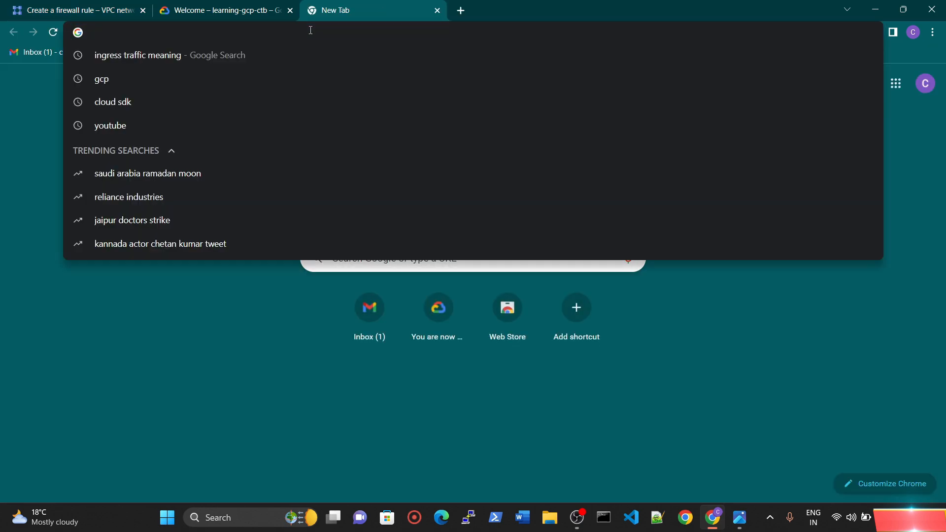
pyautogui.press('Down')
pyautogui.press('Return')
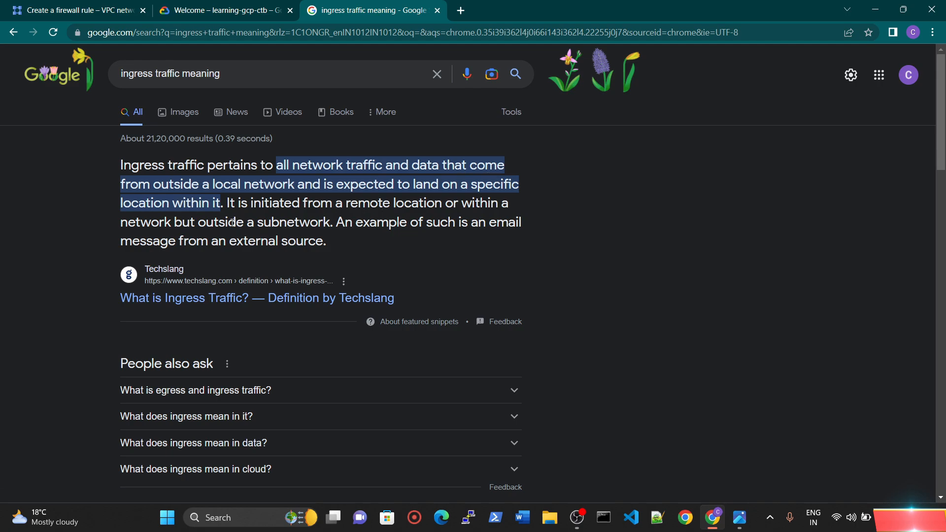
pyautogui.click(79, 10)
pyautogui.click(307, 263)
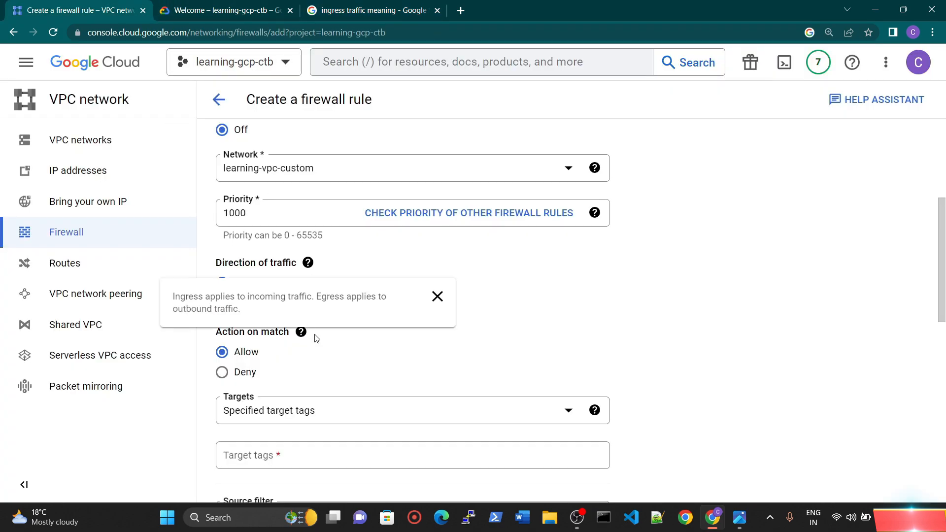
pyautogui.click(567, 278)
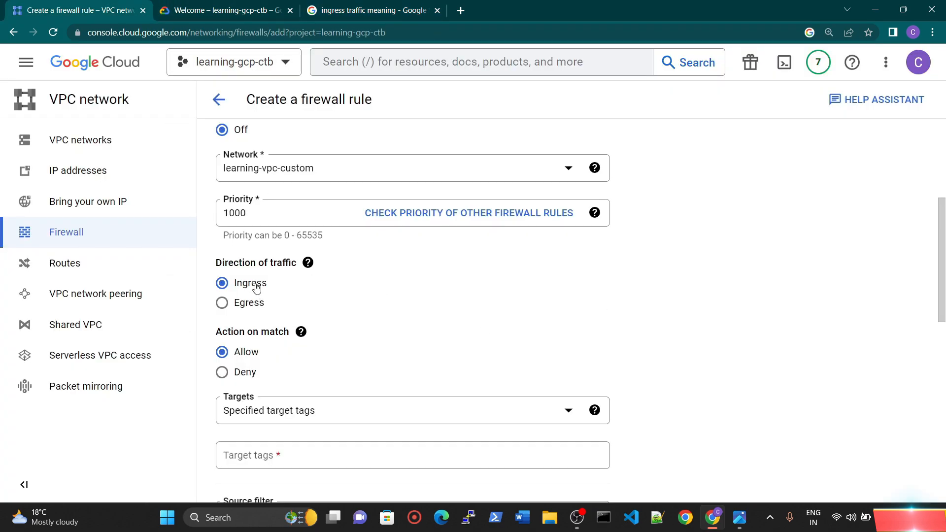
# Step: Switch the traffic direction to Egress and back to Ingress, and look up "egress traffic meaning" on Google
pyautogui.click(256, 304)
pyautogui.click(252, 284)
pyautogui.click(372, 10)
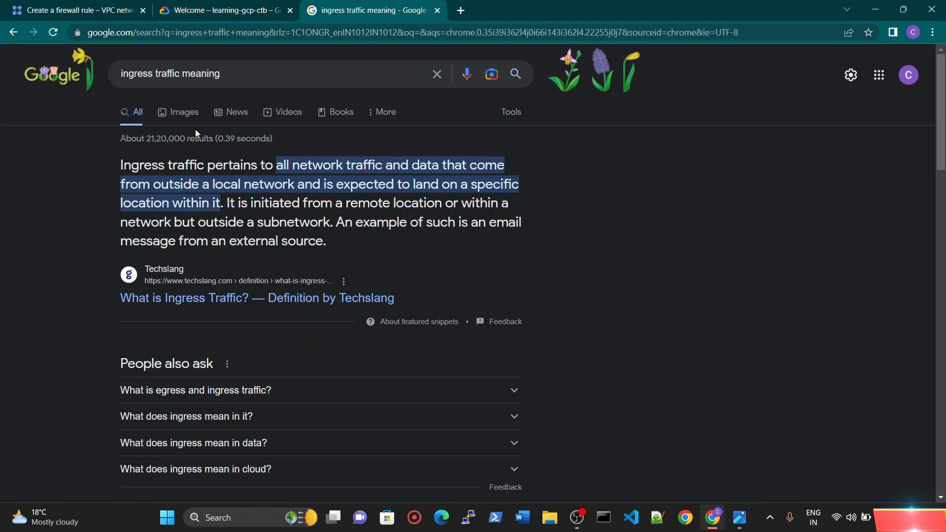
pyautogui.doubleClick(153, 75)
pyautogui.write('egre')
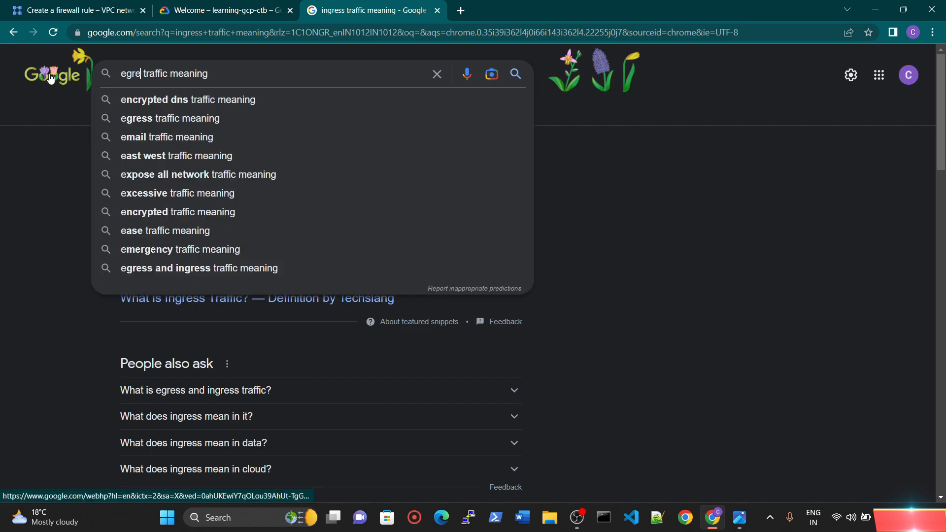
pyautogui.click(173, 97)
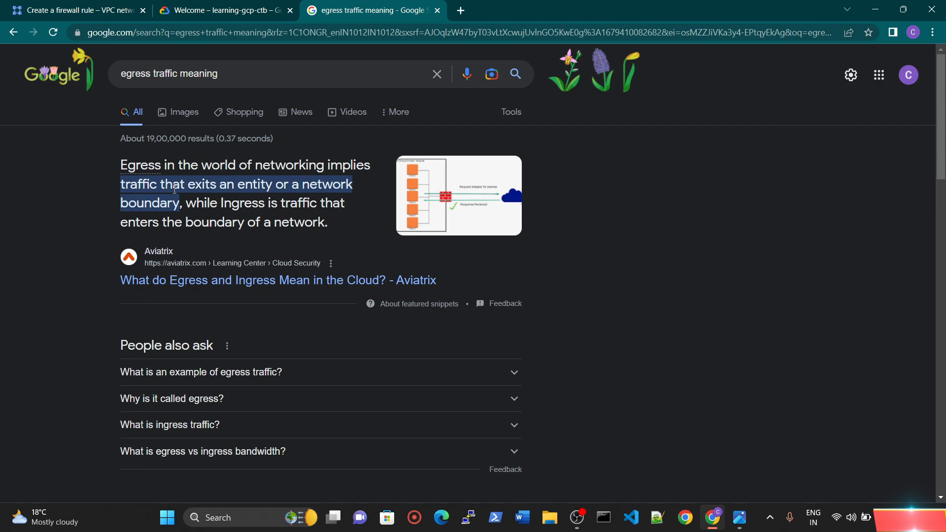
pyautogui.click(90, 4)
# Step: Apply the firewall rule to all instances in the network as its targets
pyautogui.scroll(-3, 323, 332)
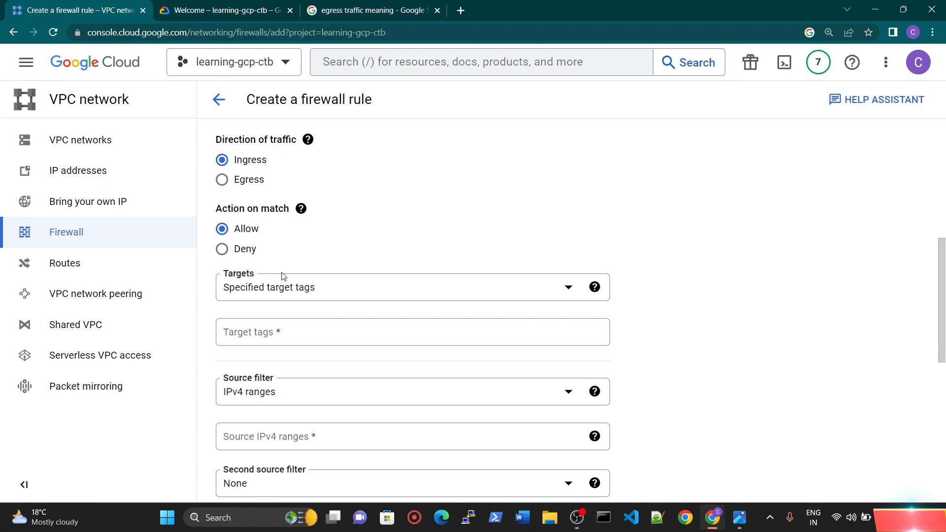
pyautogui.click(289, 293)
pyautogui.click(306, 299)
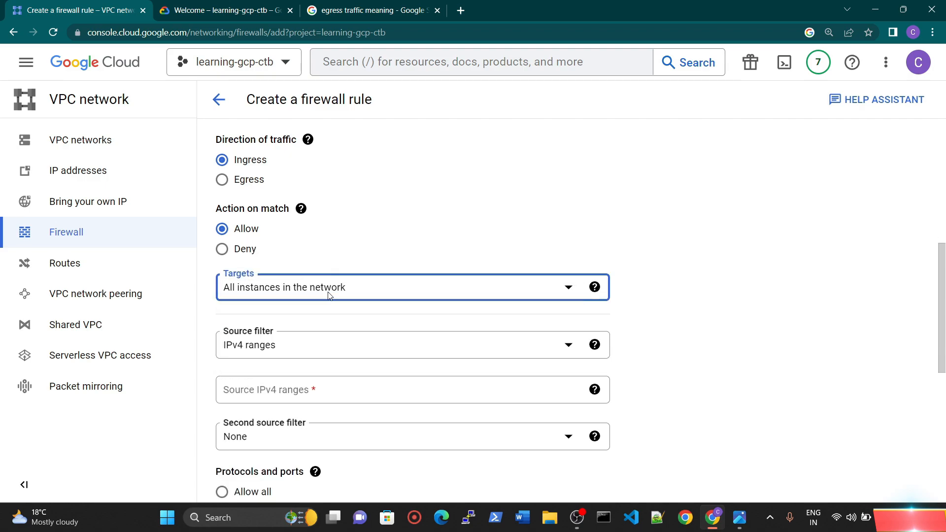
# Step: Keep the source filter on IPv4 ranges and enter 0.0.0.0/0 as the source IPv4 range
pyautogui.click(279, 347)
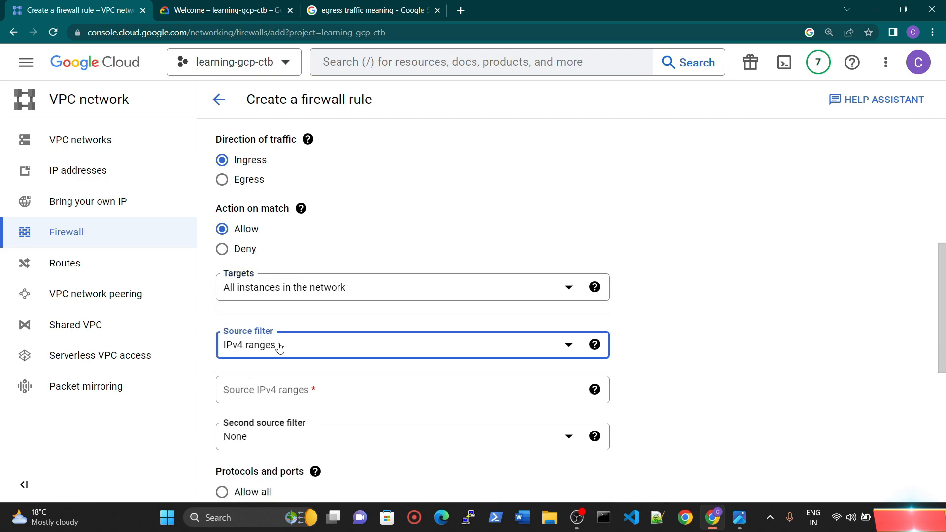
pyautogui.click(720, 333)
pyautogui.click(252, 389)
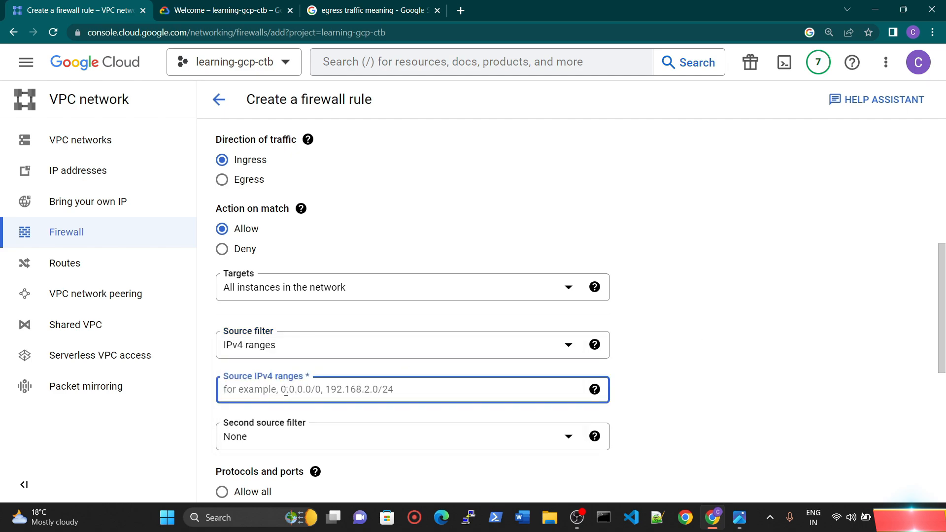
pyautogui.write('0.0.0.0/0')
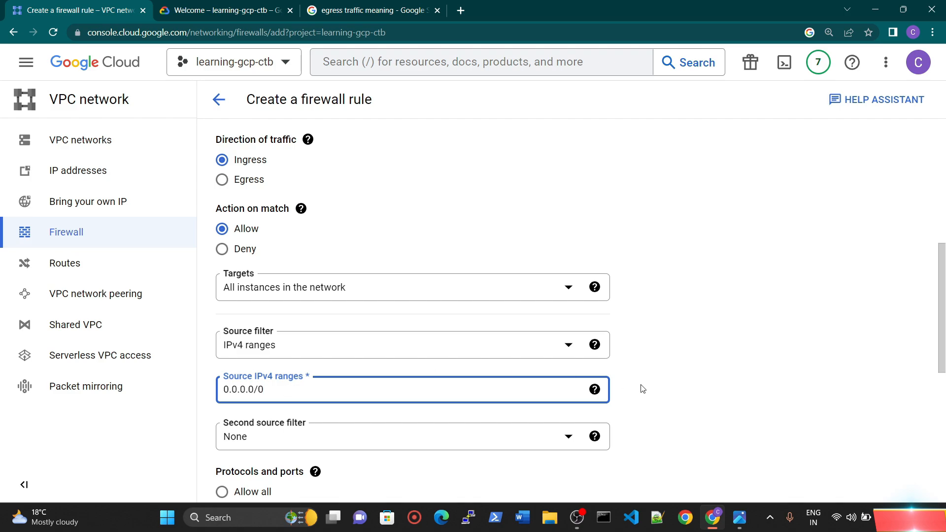
pyautogui.click(661, 389)
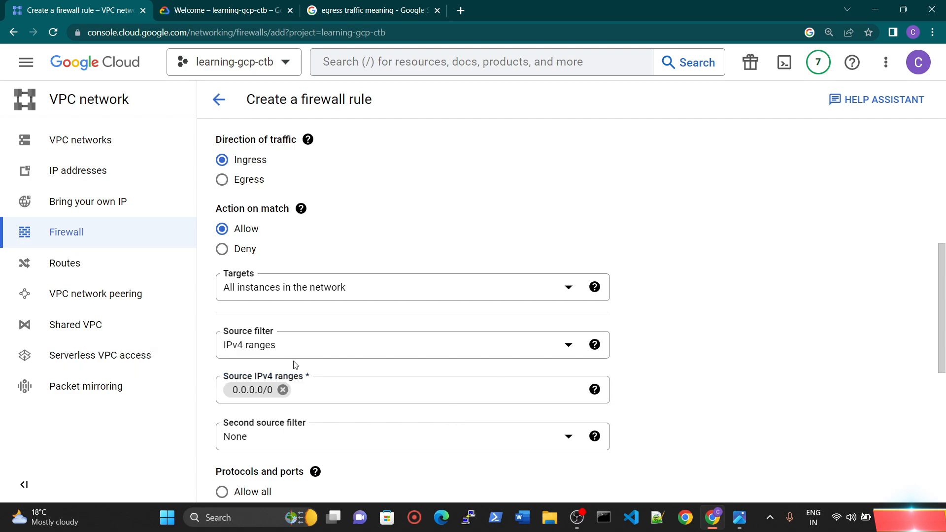
# Step: Allow TCP on port 22 under the rule's specified protocols and ports
pyautogui.scroll(-2, 294, 364)
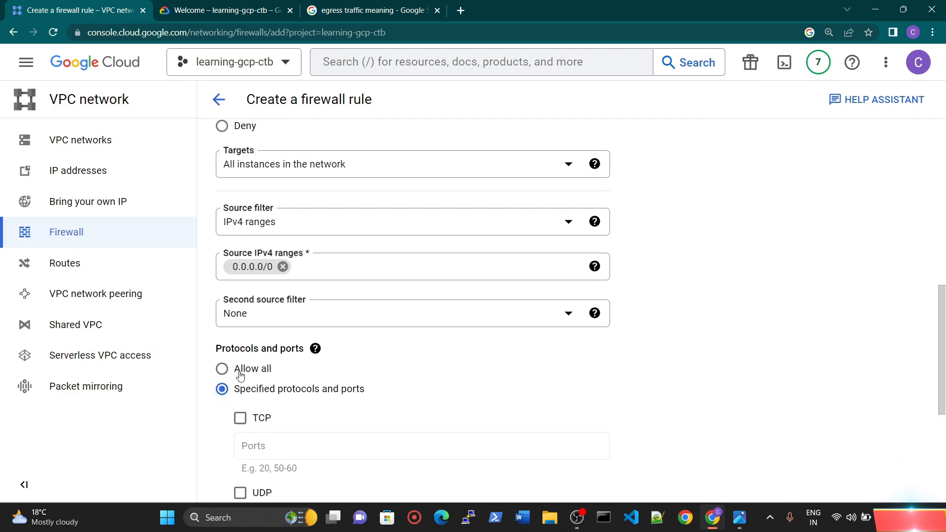
pyautogui.scroll(-1, 255, 430)
pyautogui.click(240, 356)
pyautogui.click(257, 383)
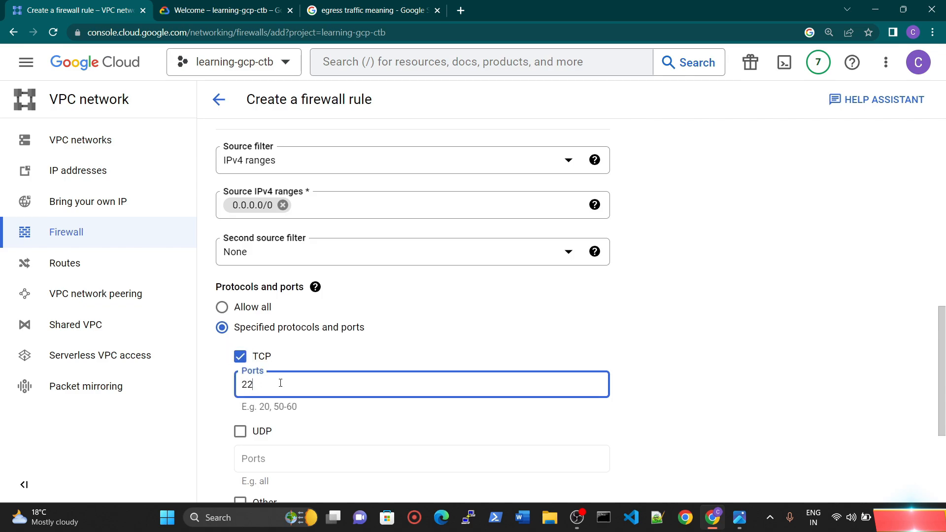
pyautogui.click(708, 324)
pyautogui.scroll(-3, 672, 376)
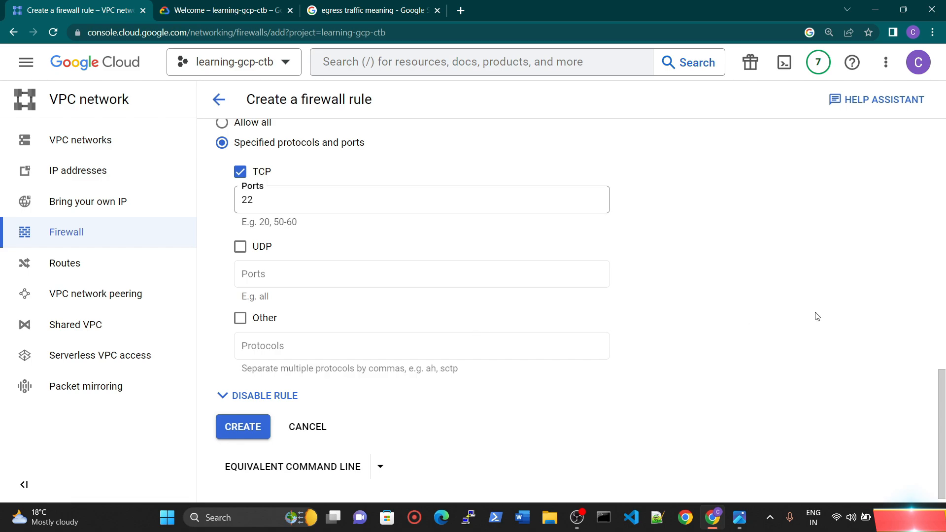
pyautogui.click(258, 202)
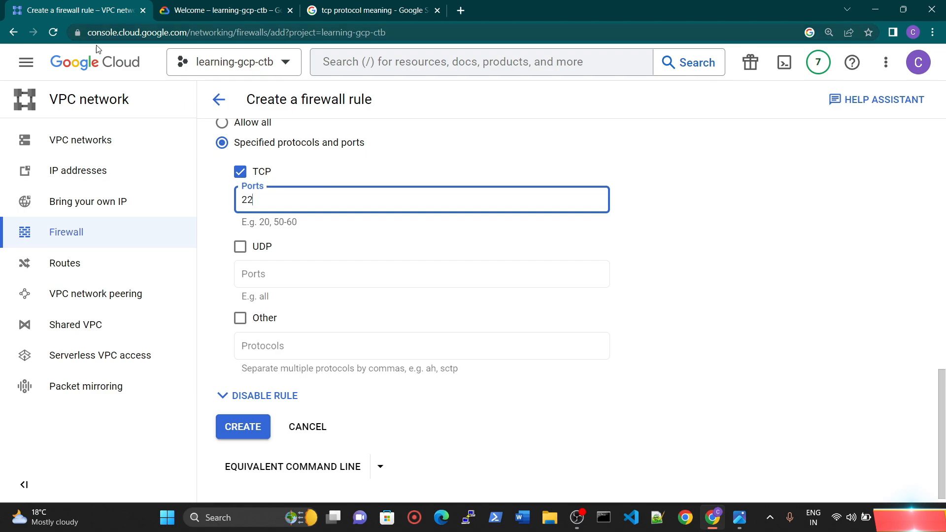
# Step: Review the Google result explaining what TCP means, close that page and return to the firewall rule form
pyautogui.click(347, 10)
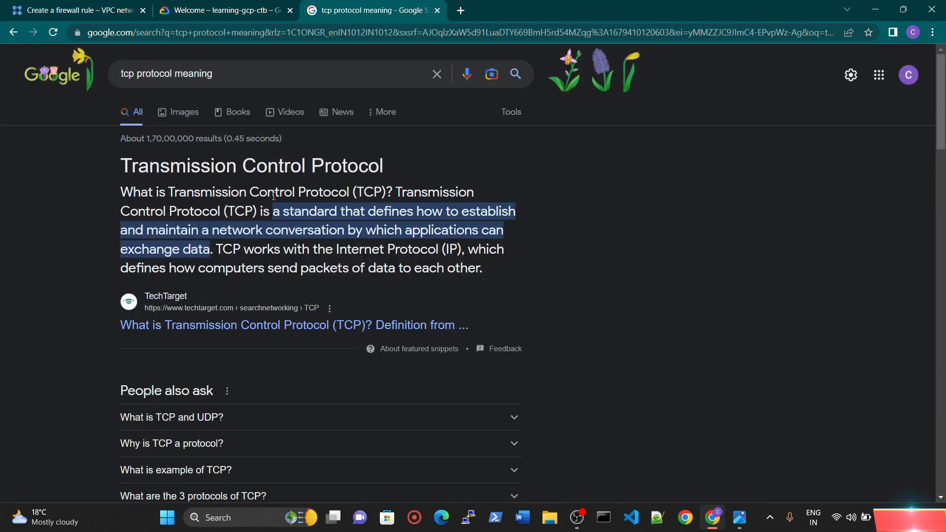
pyautogui.moveTo(132, 172); pyautogui.dragTo(382, 170)
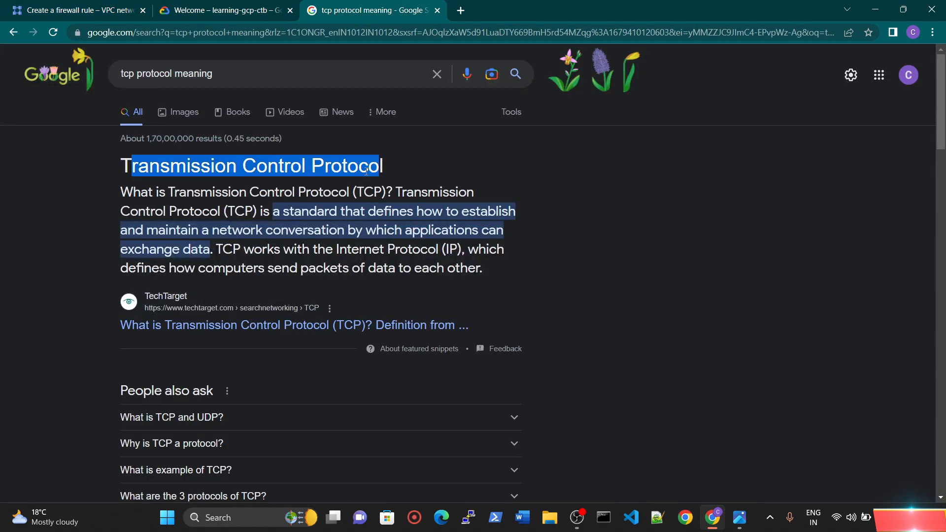
pyautogui.click(411, 203)
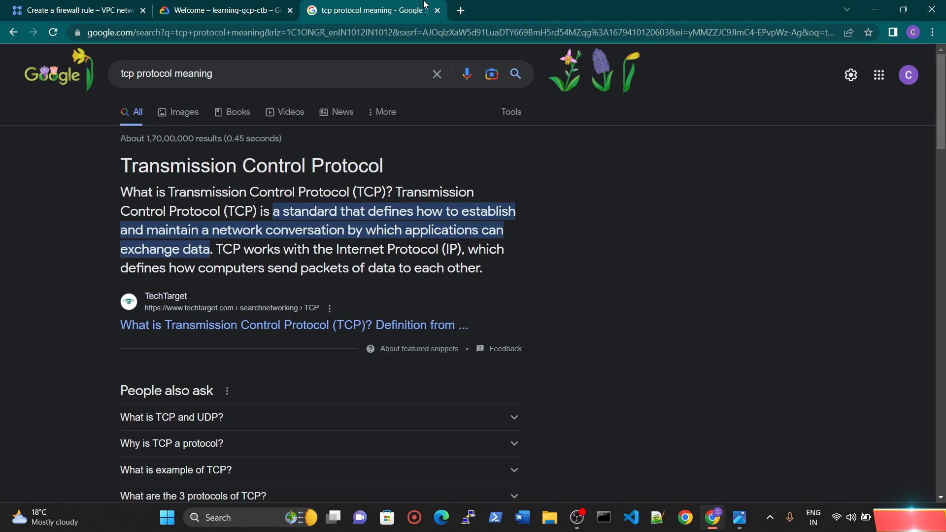
pyautogui.click(437, 10)
pyautogui.click(82, 19)
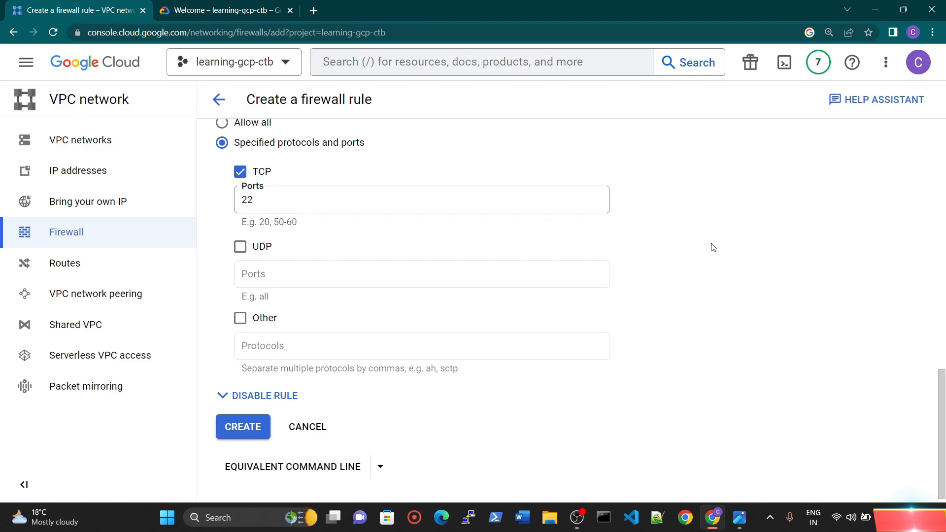
# Step: Create the learning-custom-vpc-fw firewall rule and check for it in the VPC firewall rules list and the notifications
pyautogui.scroll(-1, 715, 266)
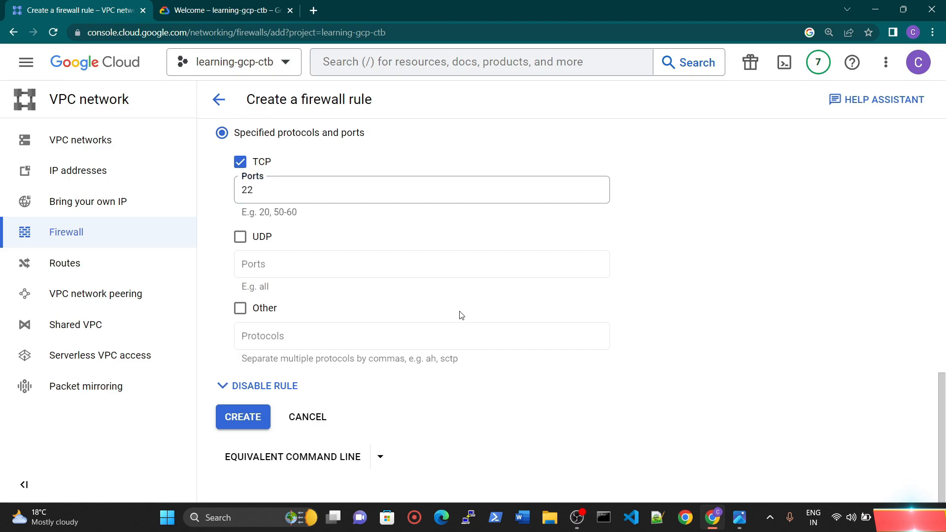
pyautogui.click(240, 418)
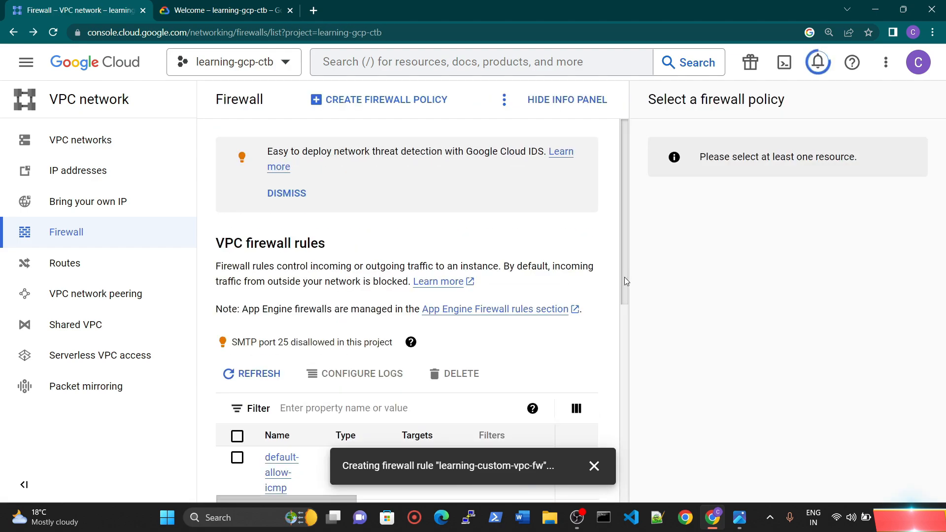
pyautogui.moveTo(624, 276); pyautogui.dragTo(627, 316)
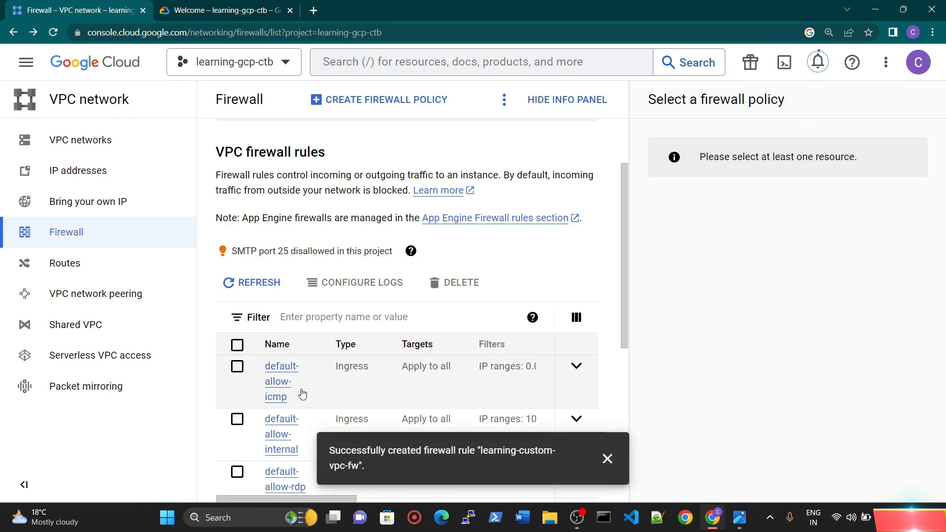
pyautogui.scroll(-3, 523, 294)
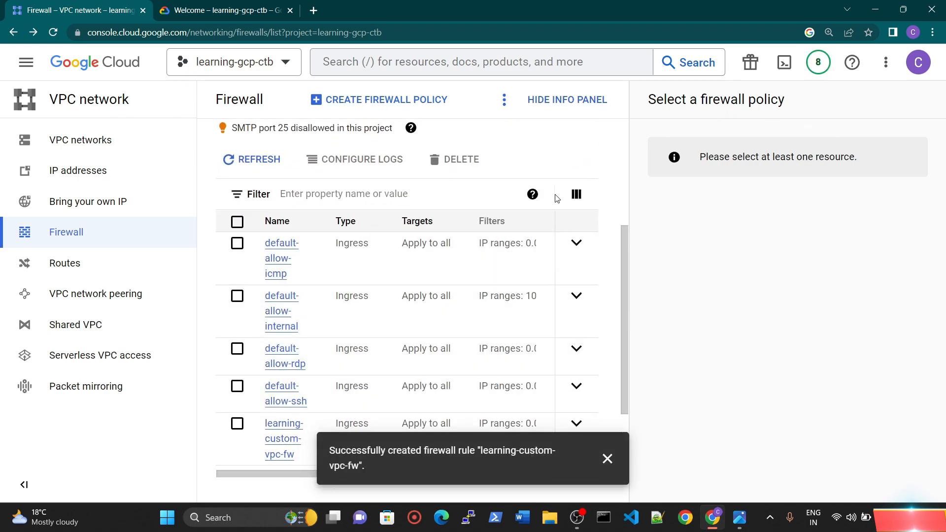
pyautogui.click(817, 62)
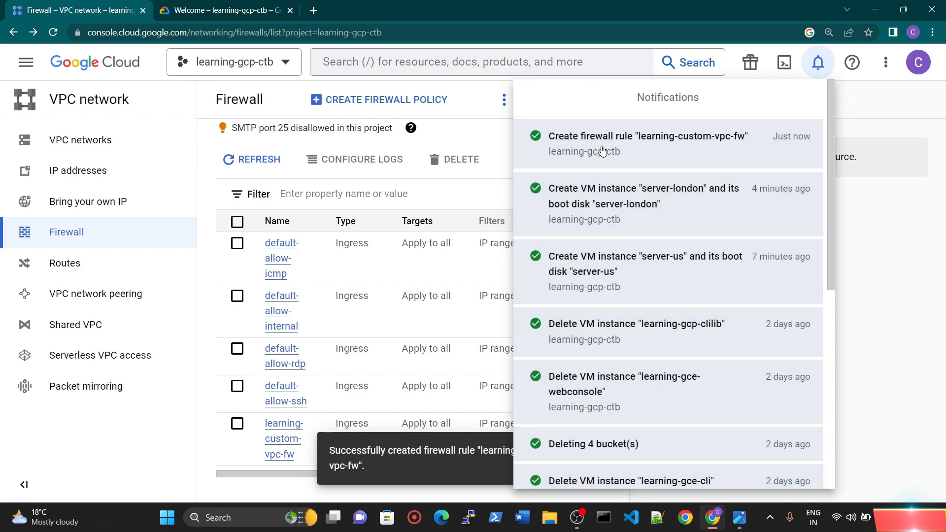
pyautogui.click(817, 63)
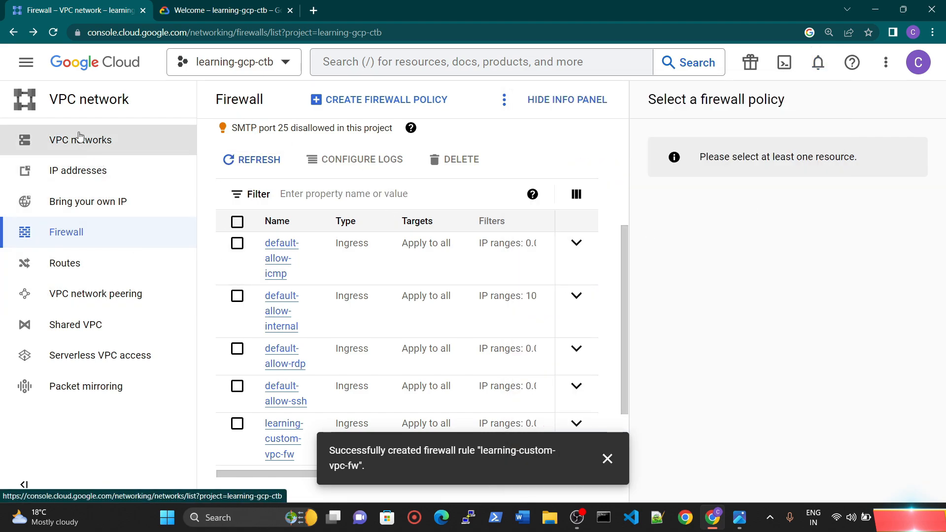
# Step: From the Compute Engine VM instances list, open SSH-in-browser sessions to server-london and server-us
pyautogui.click(26, 62)
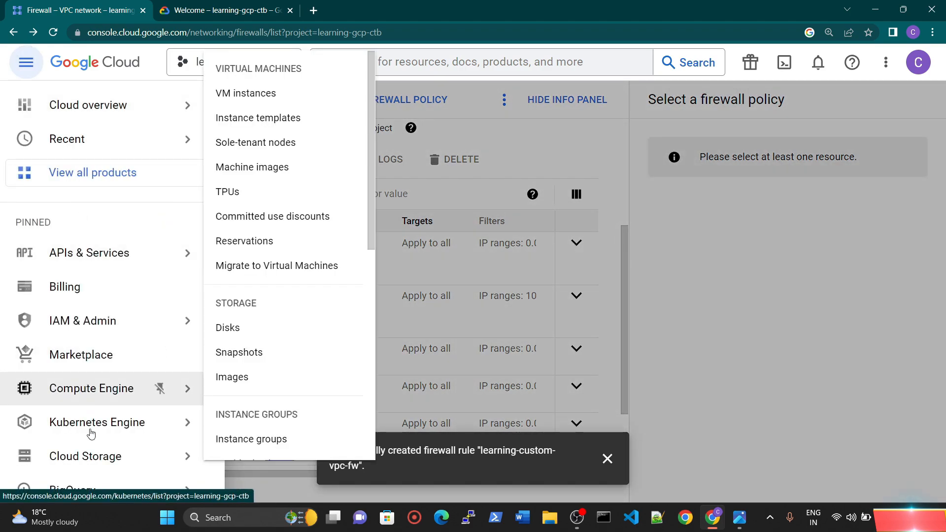
pyautogui.scroll(-2, 90, 433)
pyautogui.click(106, 332)
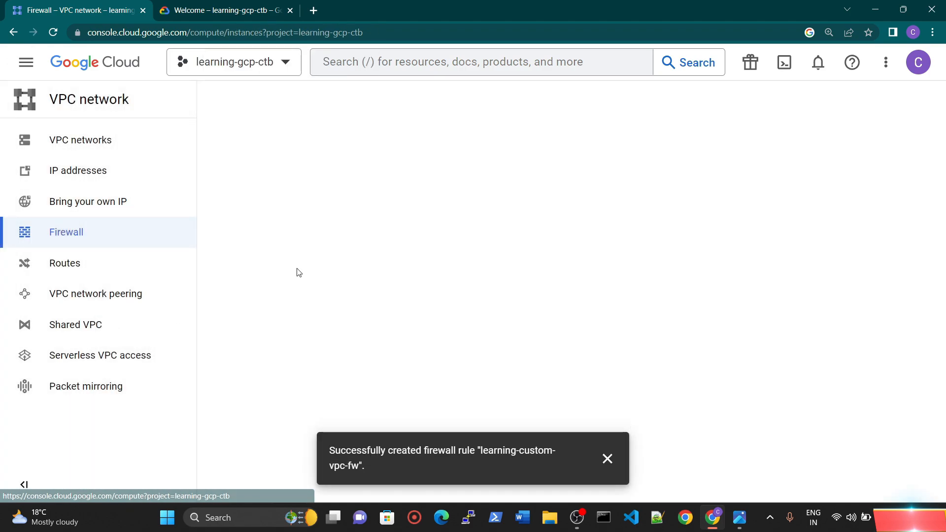
pyautogui.click(607, 458)
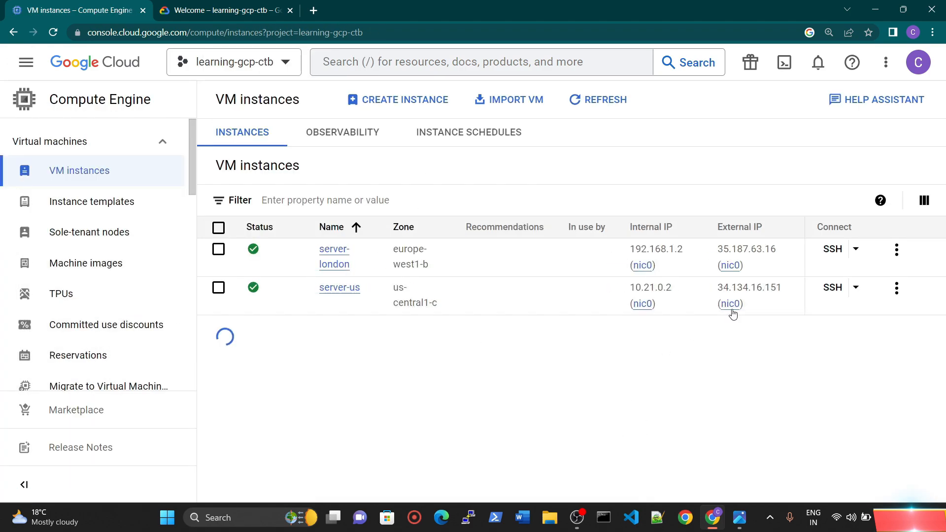
pyautogui.click(832, 250)
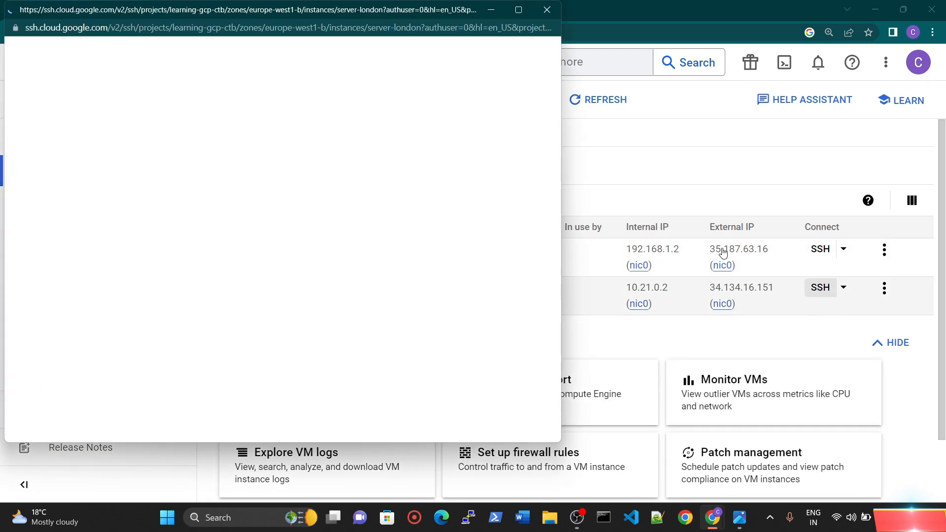
pyautogui.click(817, 291)
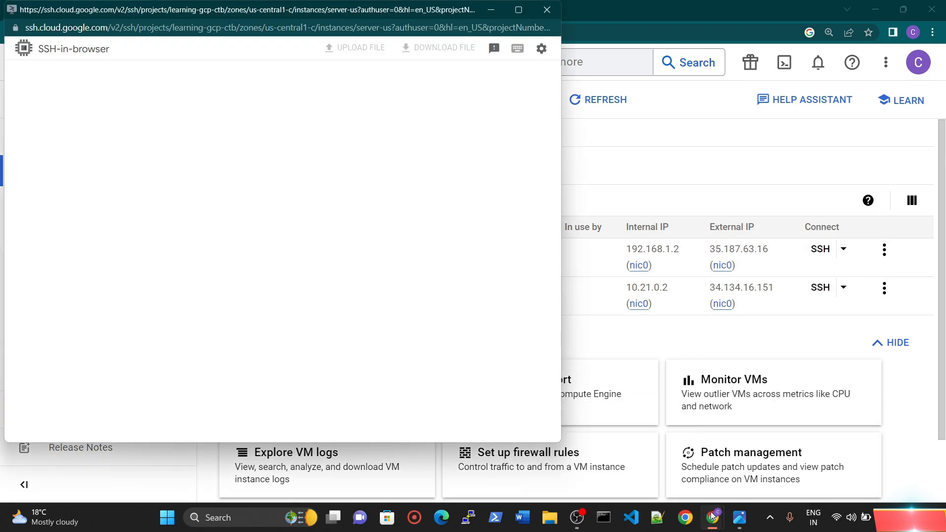
# Step: Arrange the two SSH sessions side by side, with server-london on the left half and server-us on the right
pyautogui.moveTo(712, 516)
pyautogui.click(685, 434)
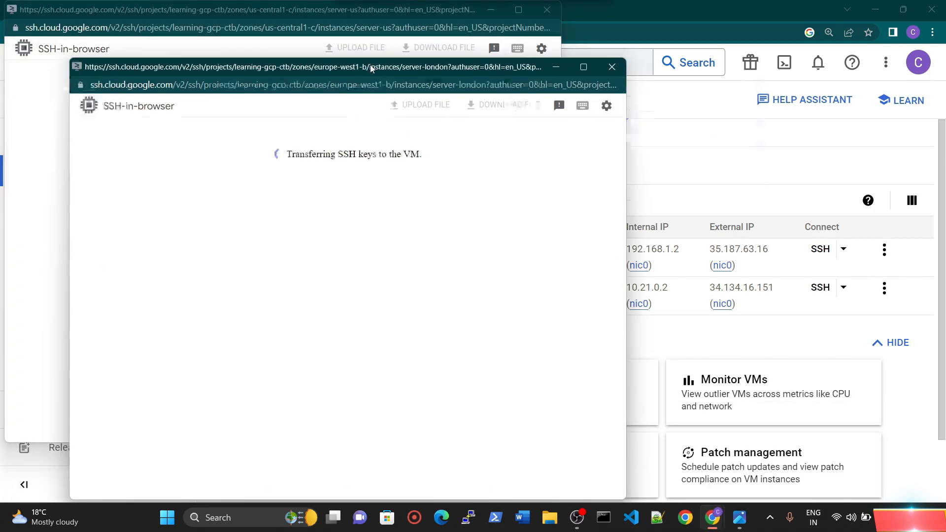
pyautogui.moveTo(370, 64); pyautogui.dragTo(356, 25)
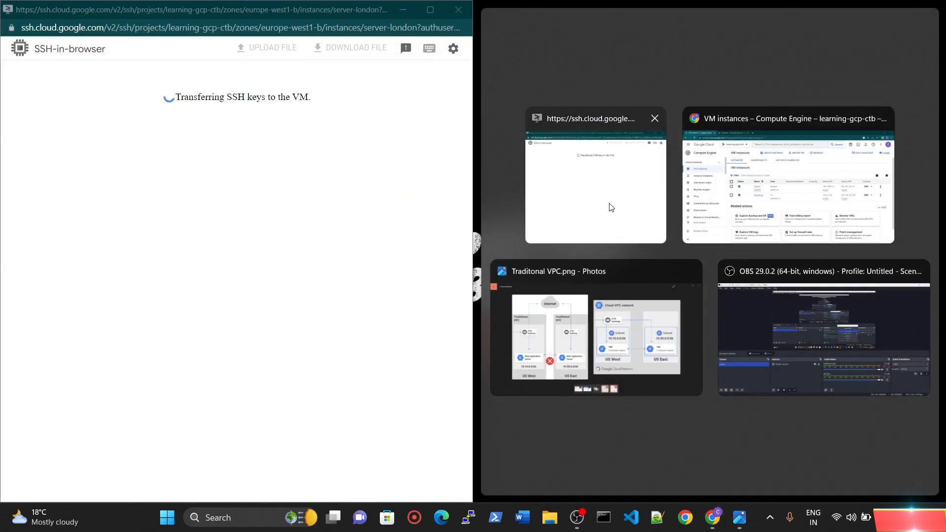
pyautogui.click(611, 206)
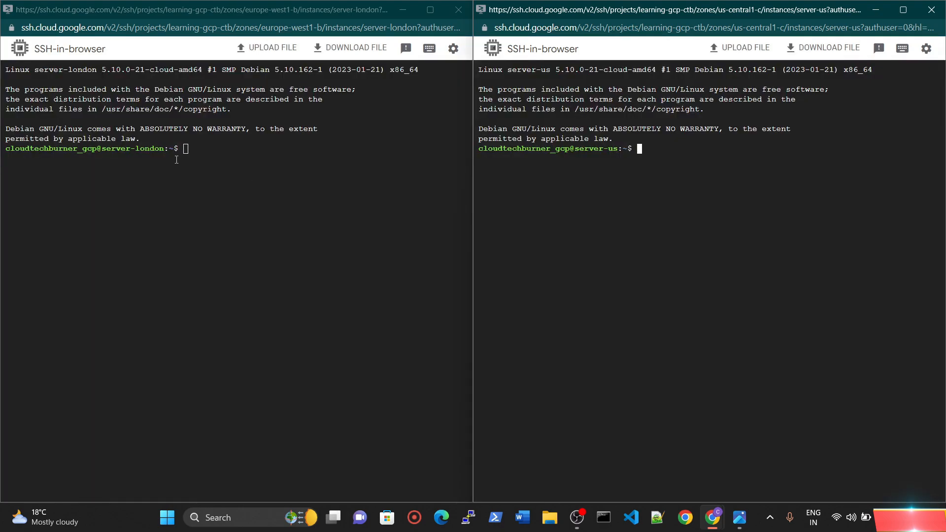
# Step: Enlarge the text in both SSH terminals to 150% zoom
pyautogui.click(176, 160)
pyautogui.hotkey('ctrl', '+')
pyautogui.hotkey('ctrl', '+')
pyautogui.hotkey('ctrl', '+')
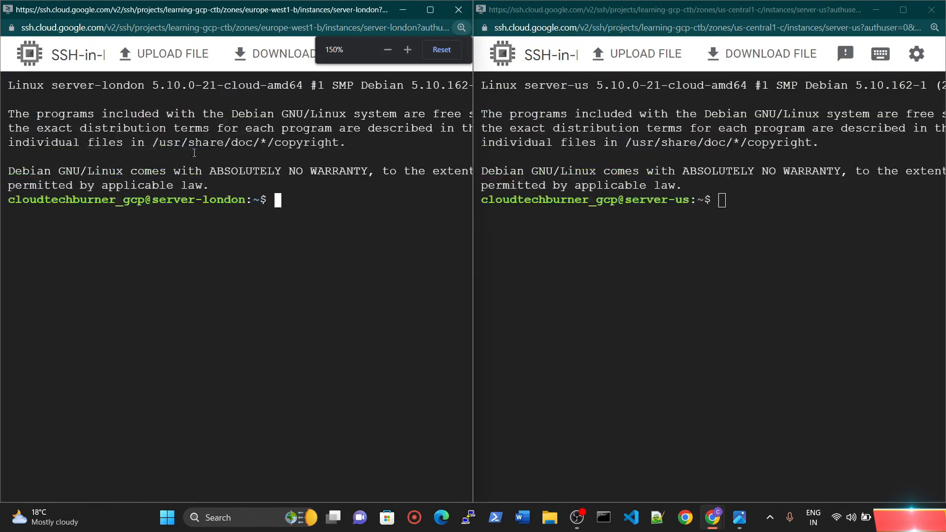
pyautogui.hotkey('ctrl', '+')
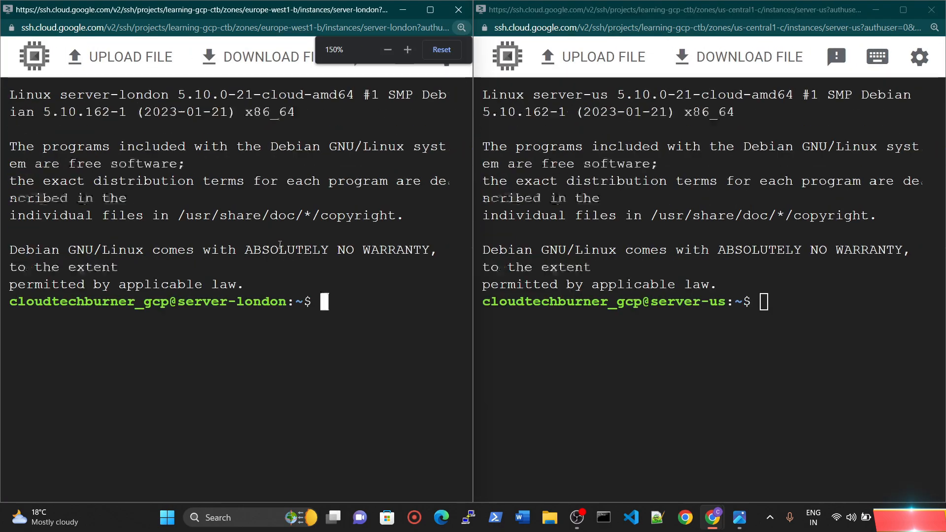
pyautogui.hotkey('ctrl', '-')
pyautogui.hotkey('ctrl', '+')
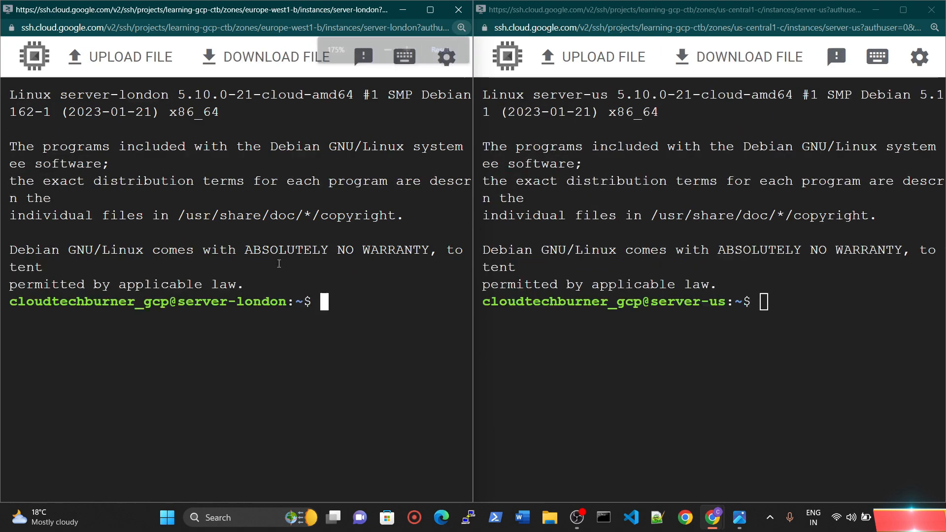
pyautogui.hotkey('ctrl', '-')
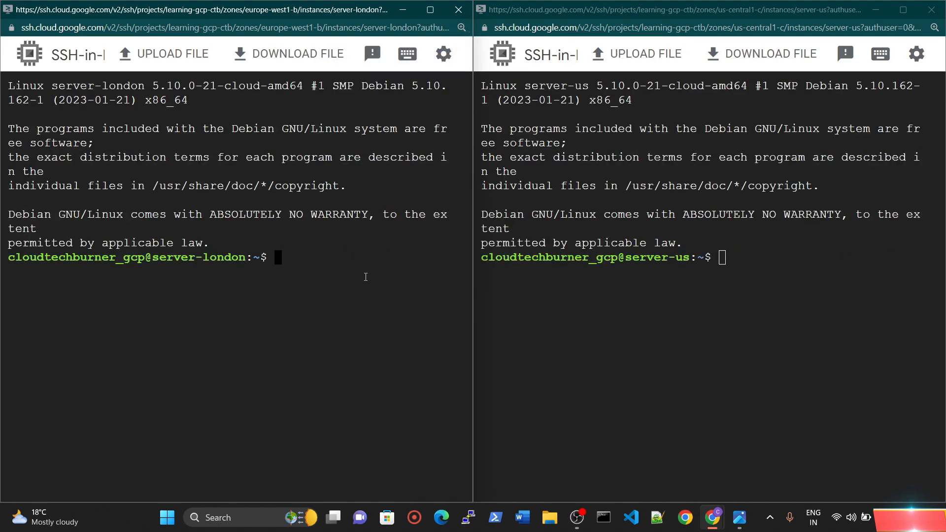
# Step: Run ip a on server-london and highlight the inet address of its ens4 interface
pyautogui.write('ii')
pyautogui.press('BackSpace')
pyautogui.press('BackSpace')
pyautogui.write('p a')
pyautogui.press('Return')
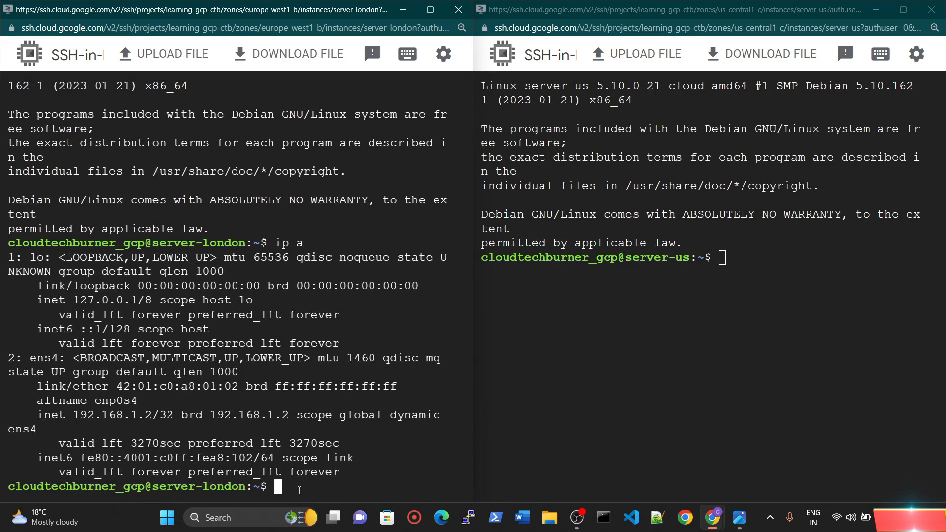
pyautogui.press('Return')
pyautogui.press('Return')
pyautogui.press('Return')
pyautogui.press('Return')
pyautogui.press('Return')
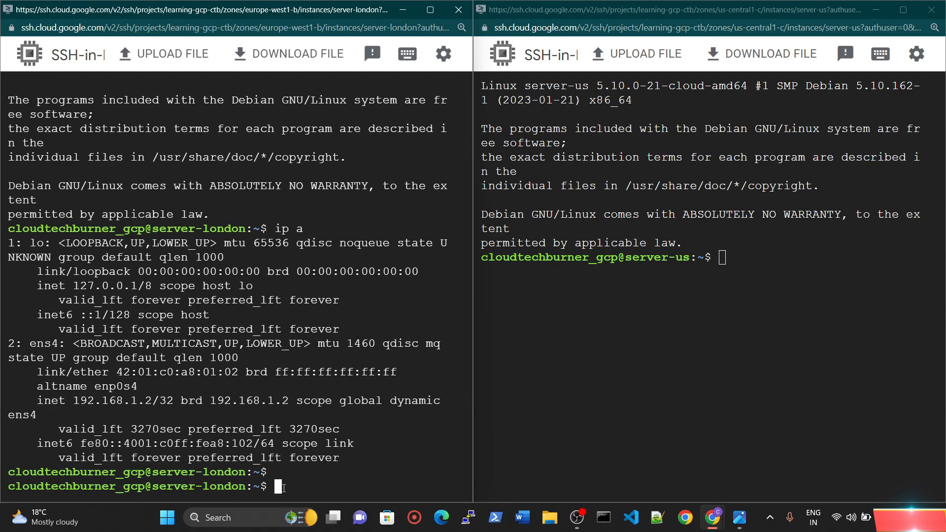
pyautogui.press('Return')
pyautogui.press('Return')
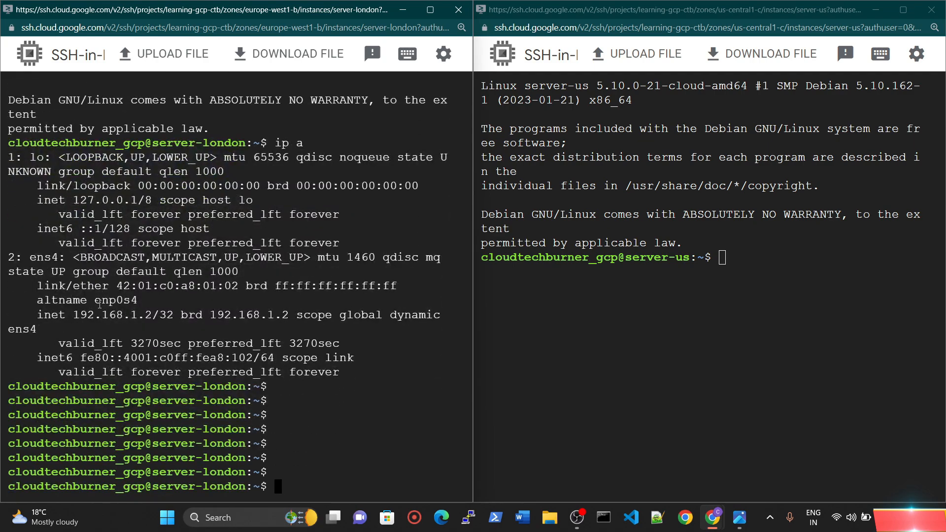
pyautogui.moveTo(78, 315); pyautogui.dragTo(174, 316)
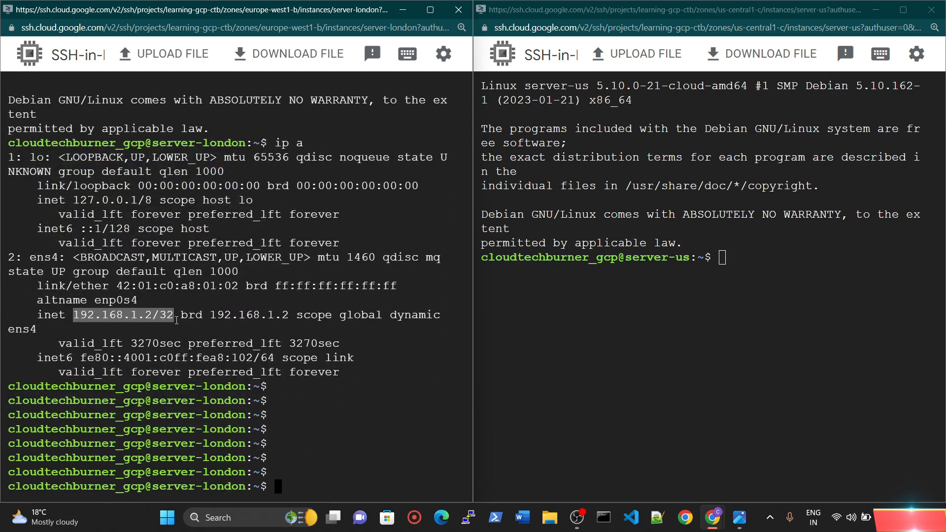
# Step: Run ip a on server-us and highlight the inet address of its ens4 interface
pyautogui.click(721, 259)
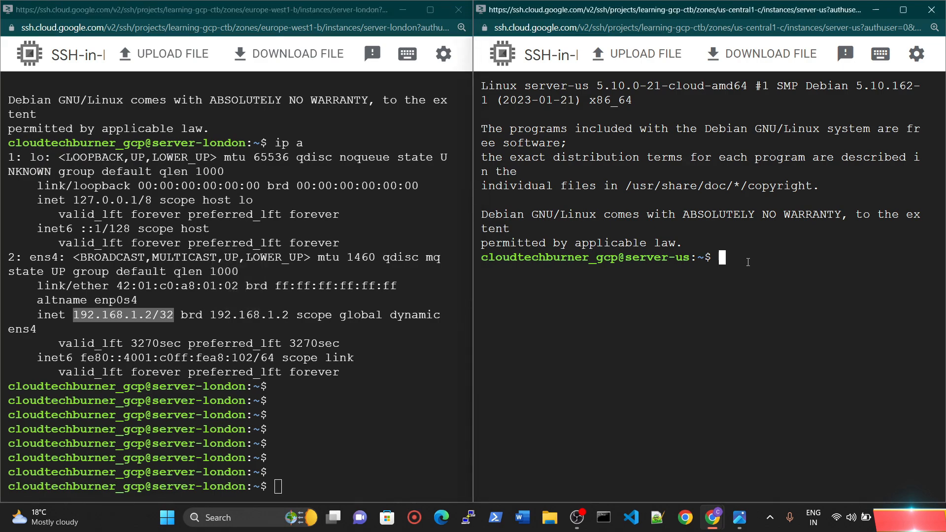
pyautogui.write('ip a')
pyautogui.press('Return')
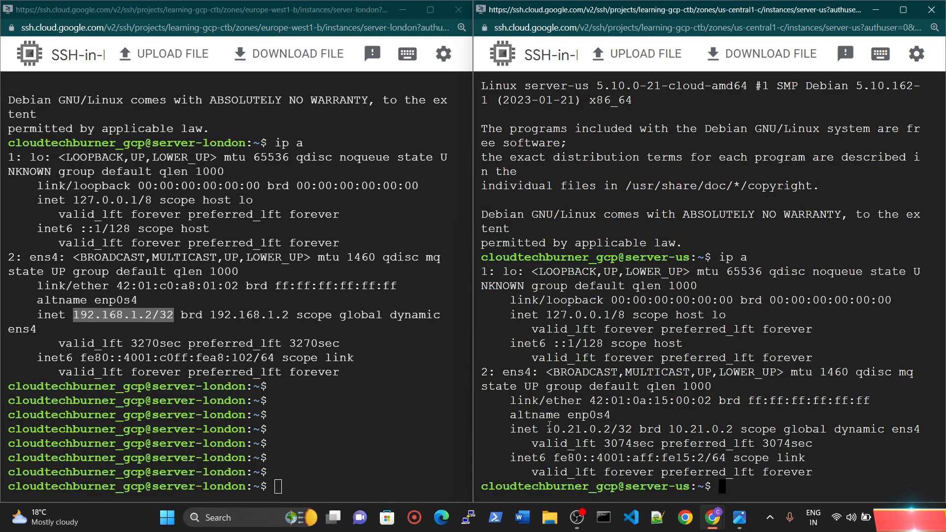
pyautogui.moveTo(546, 429); pyautogui.dragTo(632, 429)
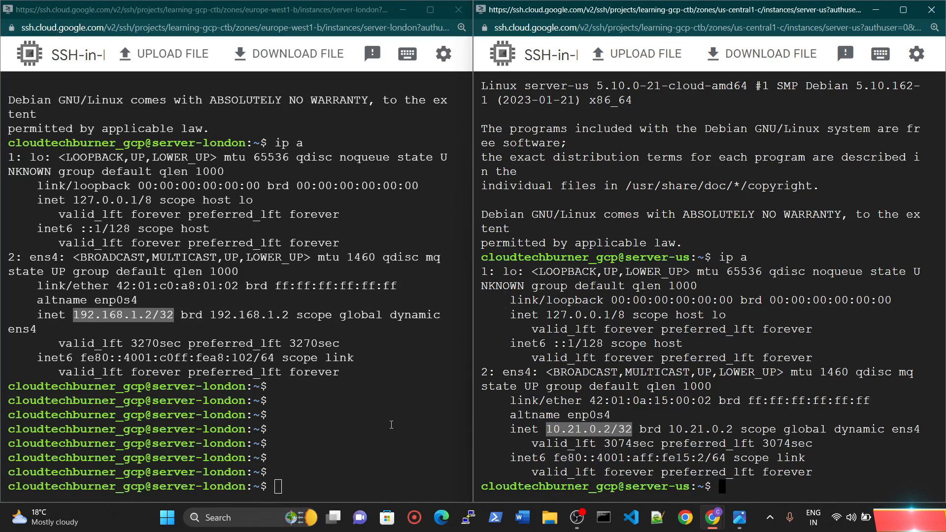
# Step: Copy the address highlighted on server-us and try to ping 10.21.0.2/32 from server-london
pyautogui.click(305, 477)
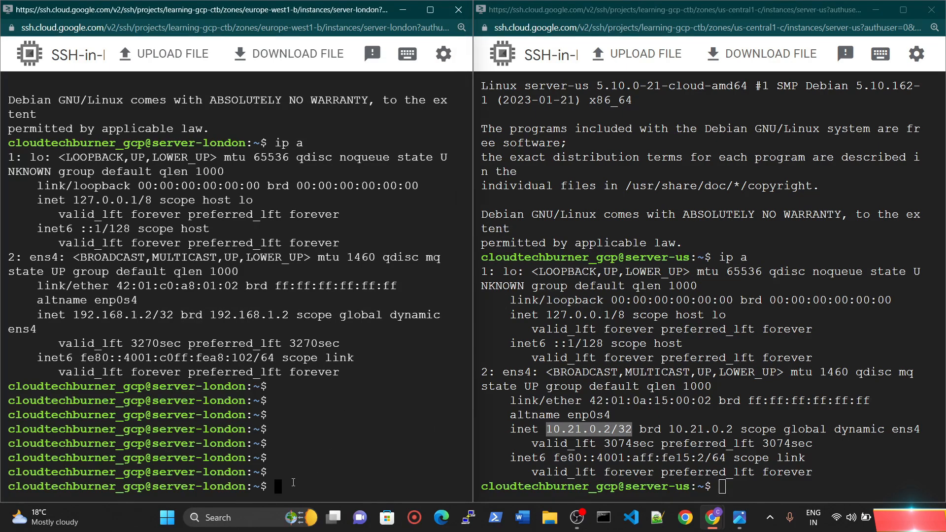
pyautogui.write('ping')
pyautogui.rightClick(572, 429)
pyautogui.click(632, 279)
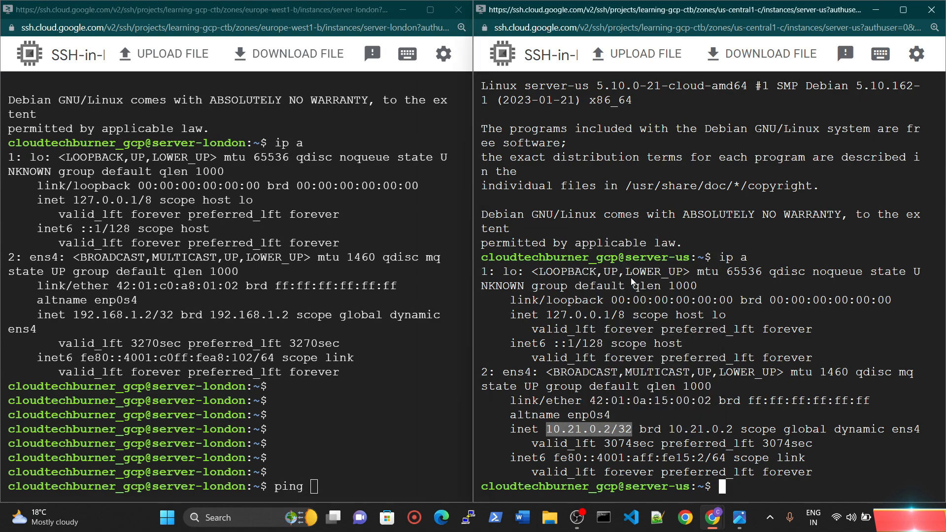
pyautogui.rightClick(316, 486)
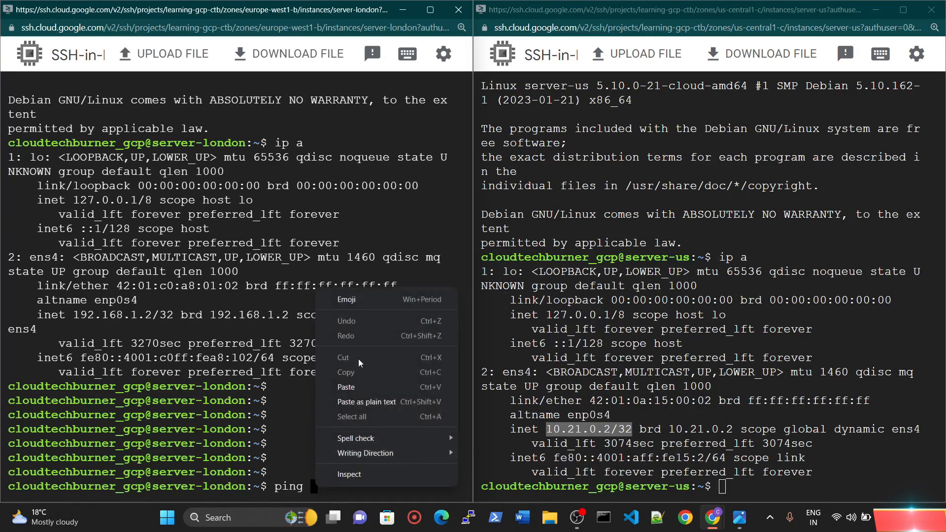
pyautogui.click(355, 383)
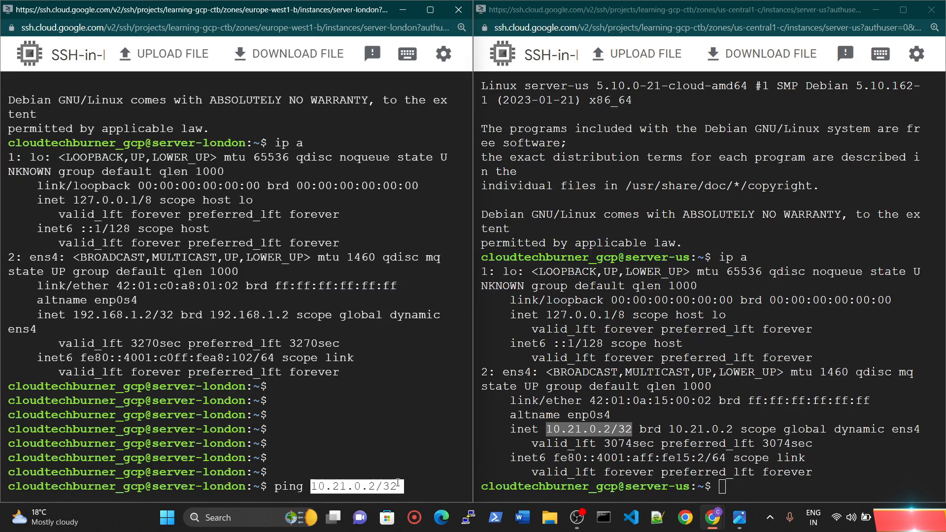
pyautogui.press('Return')
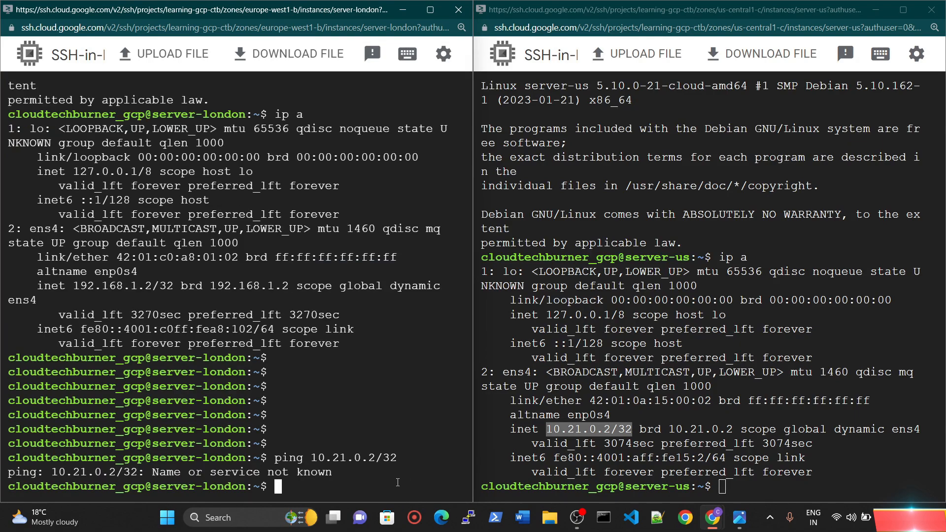
# Step: Rerun the ping from server-london without the /32 suffix, targeting 10.21.0.2
pyautogui.press('Up')
pyautogui.press('BackSpace')
pyautogui.press('BackSpace')
pyautogui.press('BackSpace')
pyautogui.press('Return')
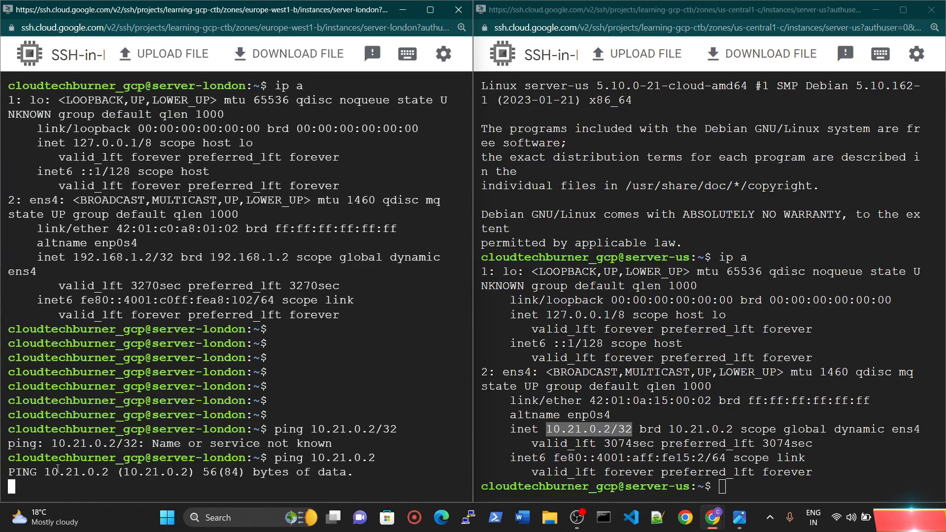
# Step: Copy server-london's ens4 address 192.168.1.2 from its terminal output and ping it from server-us
pyautogui.click(722, 487)
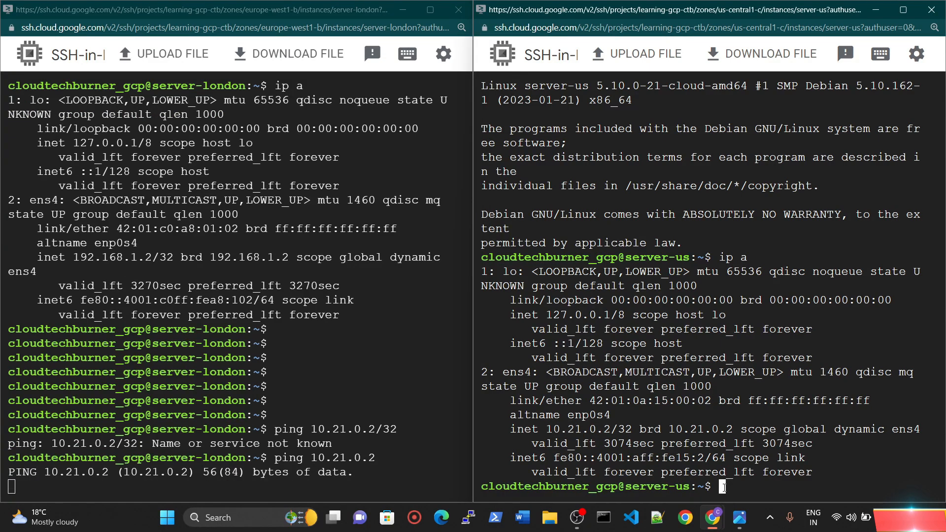
pyautogui.write('ping')
pyautogui.moveTo(76, 253); pyautogui.dragTo(151, 257)
pyautogui.rightClick(151, 258)
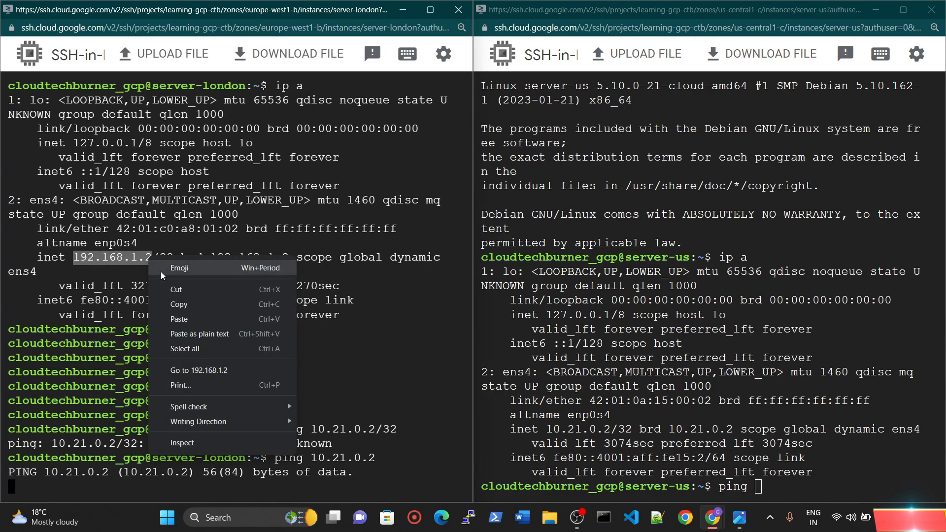
pyautogui.click(179, 304)
pyautogui.click(758, 487)
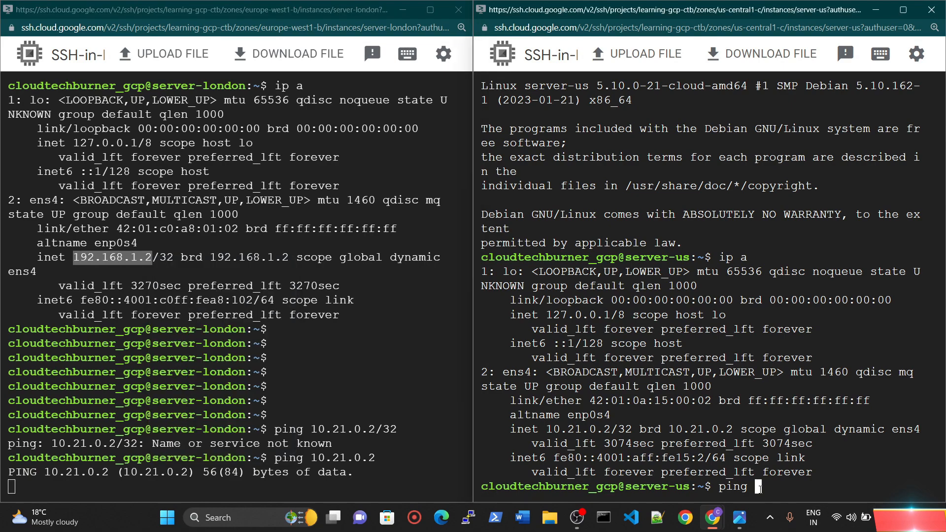
pyautogui.rightClick(758, 487)
pyautogui.click(788, 389)
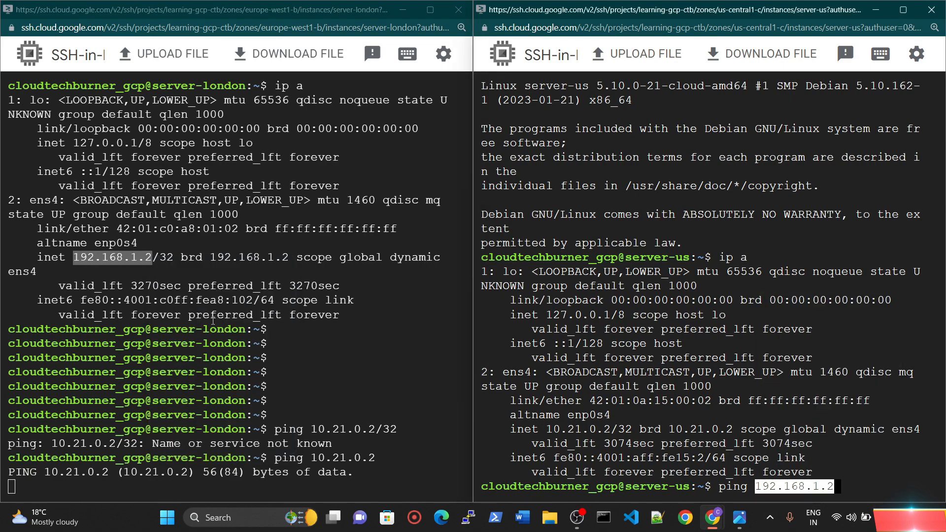
pyautogui.moveTo(73, 214); pyautogui.dragTo(195, 215)
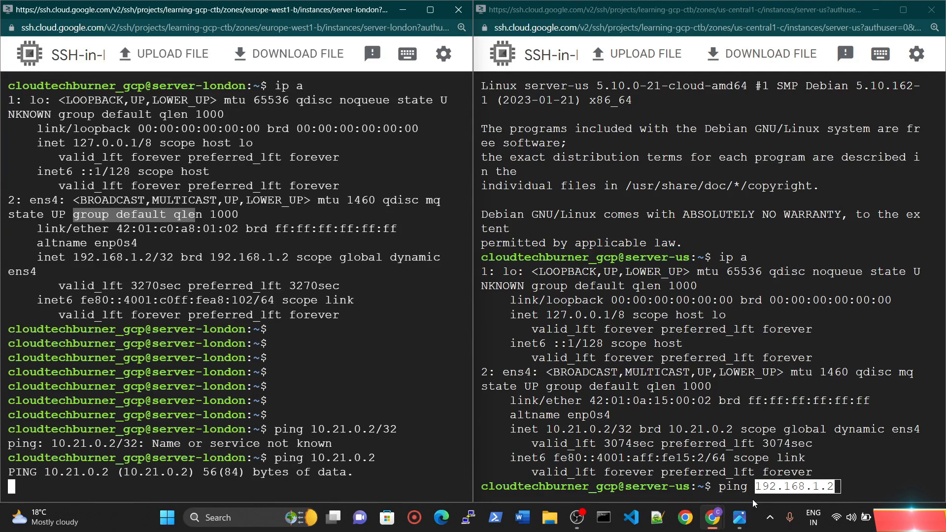
pyautogui.click(823, 486)
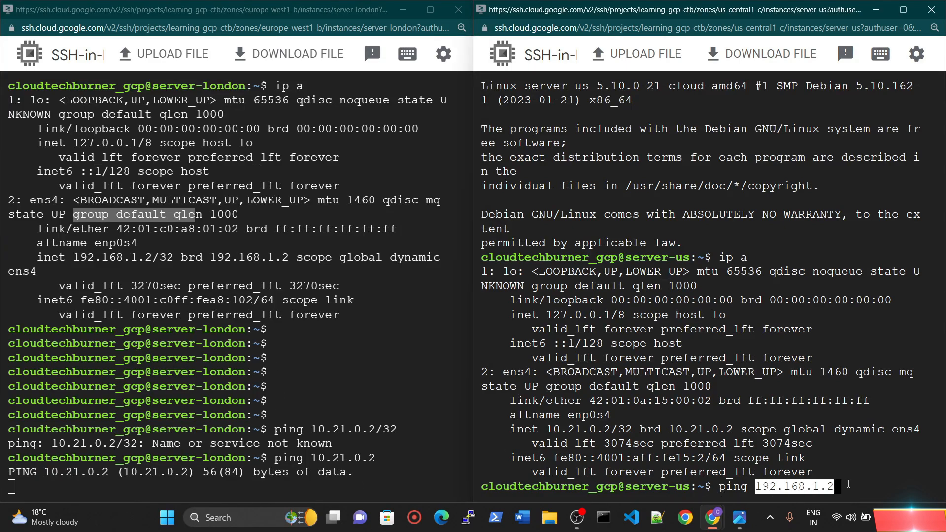
pyautogui.press('Return')
pyautogui.press('Return')
pyautogui.press('Return')
pyautogui.press('Return')
pyautogui.press('Return')
pyautogui.press('Return')
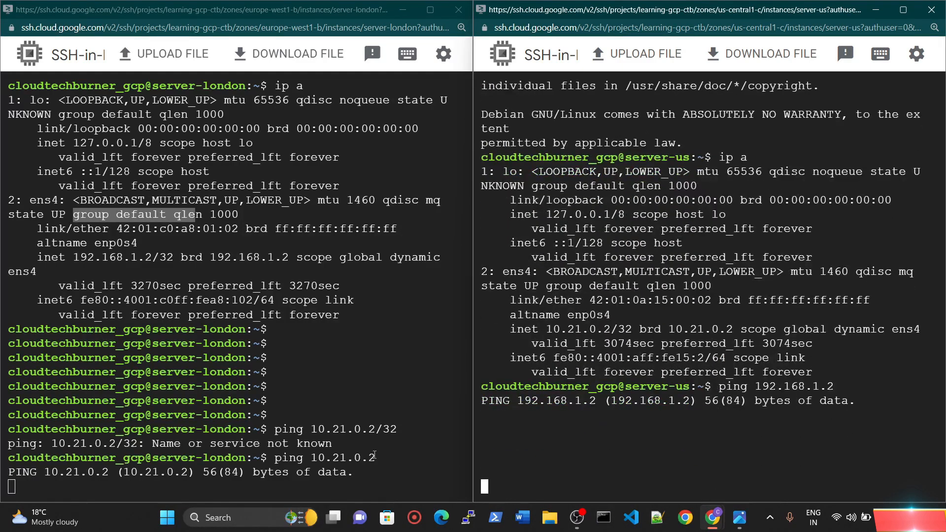
# Step: Add blank lines below the running ping in the server-london terminal
pyautogui.click(113, 494)
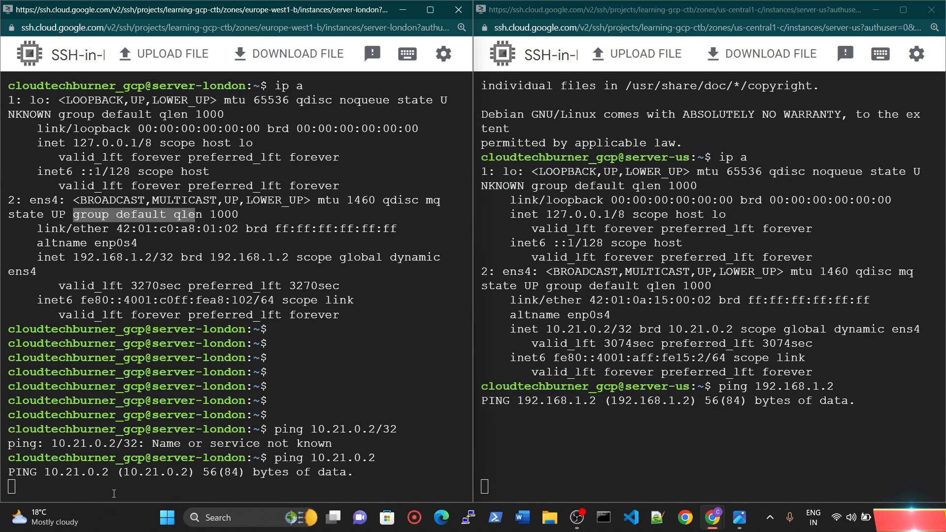
pyautogui.click(113, 494)
pyautogui.press('Return')
pyautogui.press('Return')
pyautogui.press('Return')
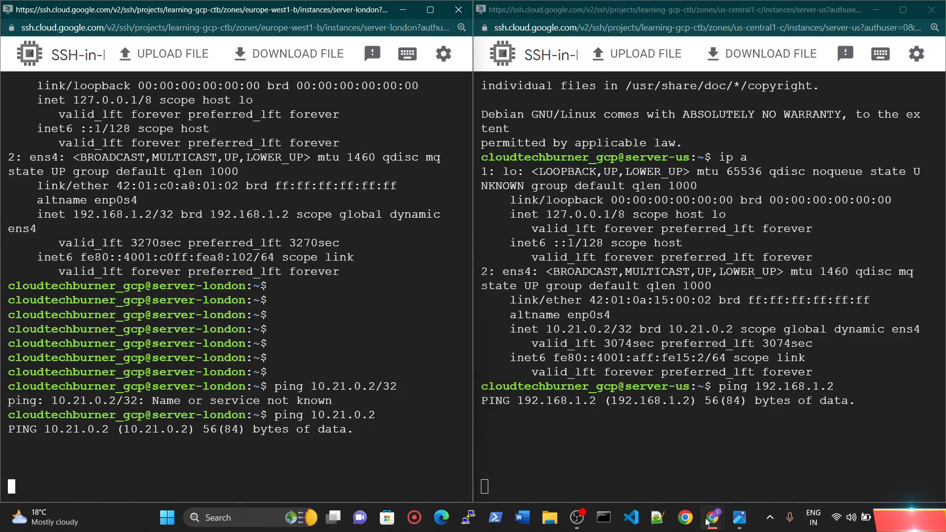
# Step: Switch to the Google Cloud console window and open the Firewall page of VPC network
pyautogui.moveTo(712, 518)
pyautogui.click(732, 451)
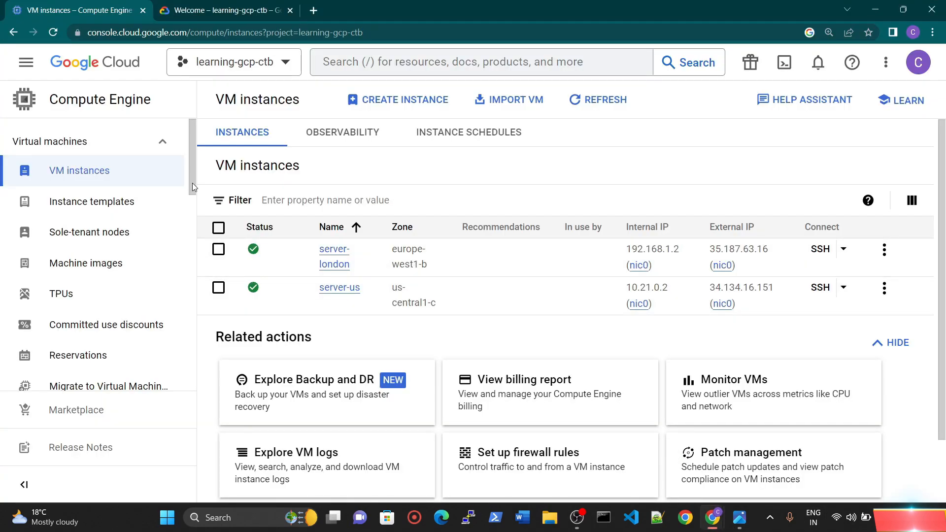
pyautogui.click(26, 62)
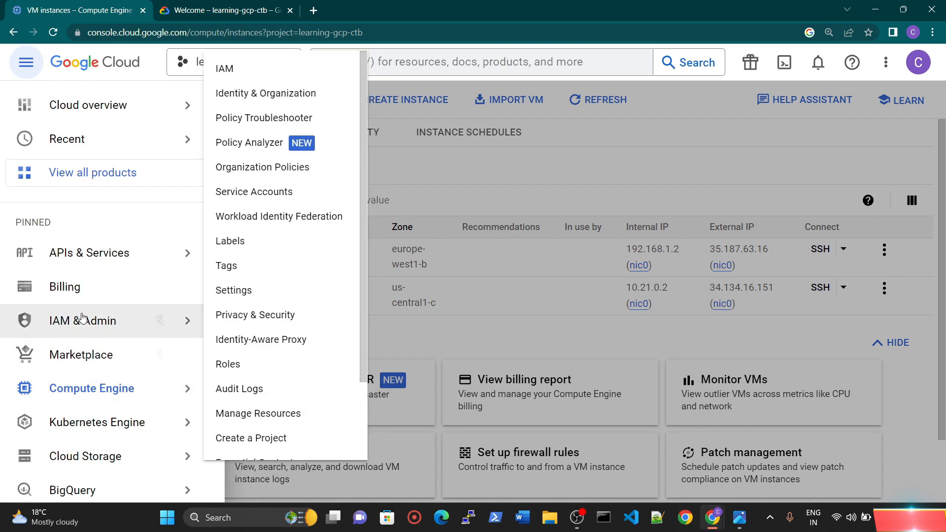
pyautogui.scroll(-3, 104, 355)
pyautogui.scroll(-1, 104, 355)
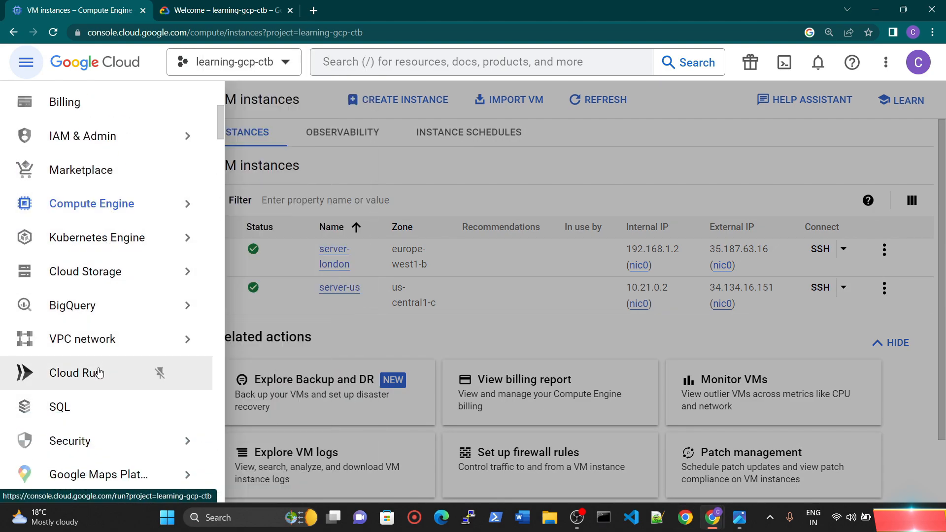
pyautogui.click(95, 344)
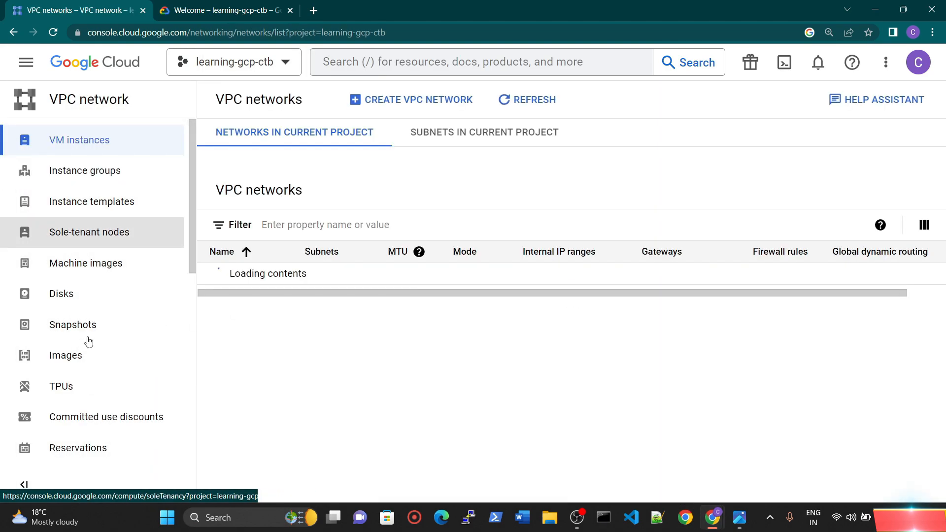
pyautogui.click(93, 245)
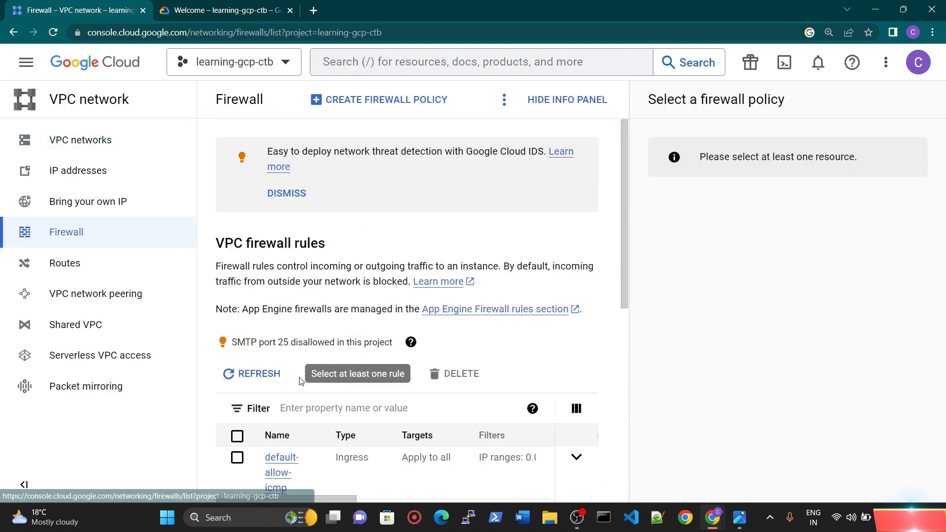
# Step: Open the learning-custom-vpc-fw firewall rule and review its details
pyautogui.scroll(-4, 893, 380)
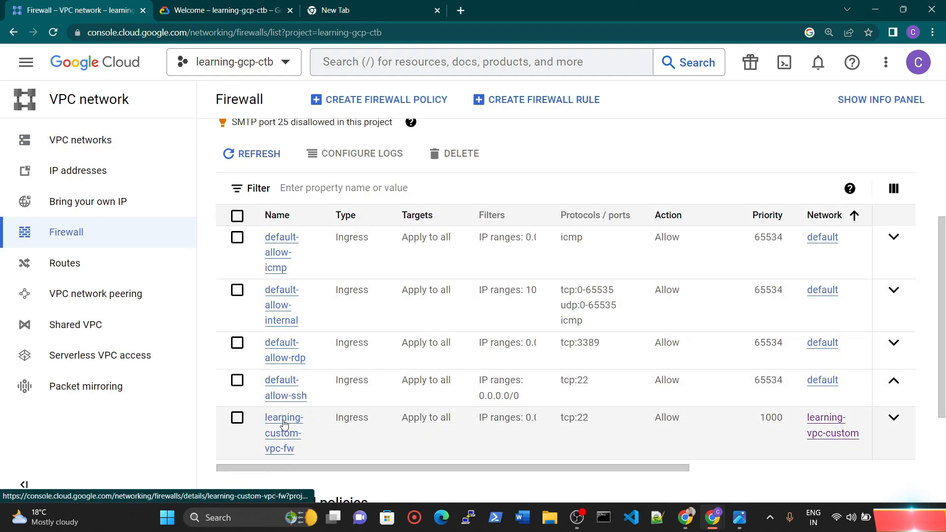
pyautogui.click(281, 445)
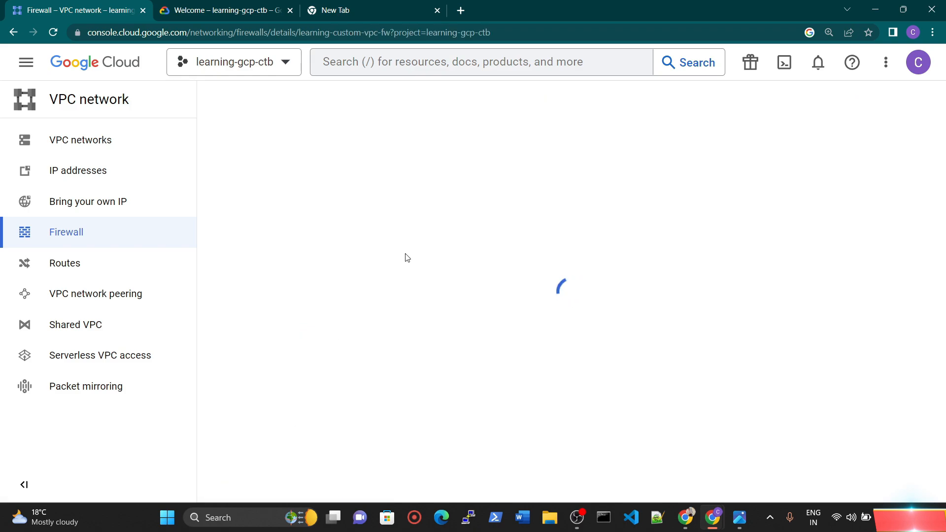
pyautogui.scroll(-9, 286, 365)
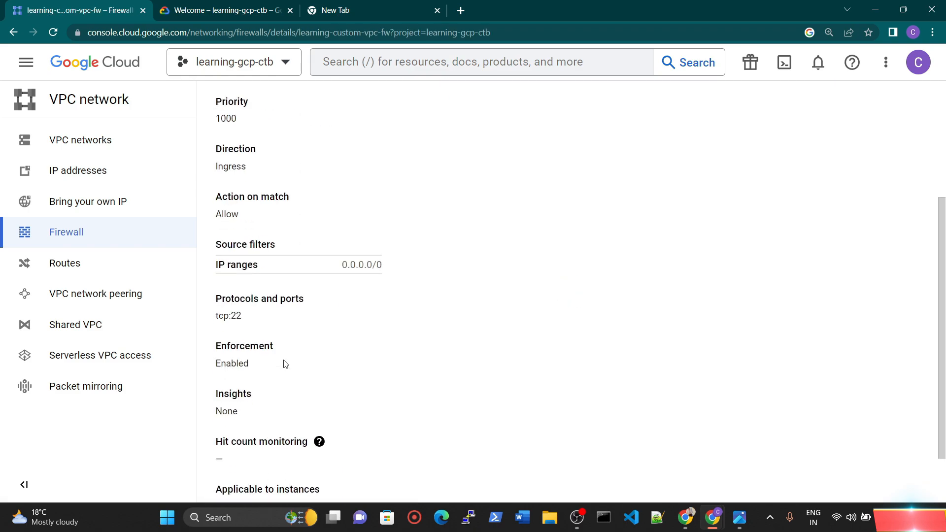
pyautogui.scroll(10, 286, 367)
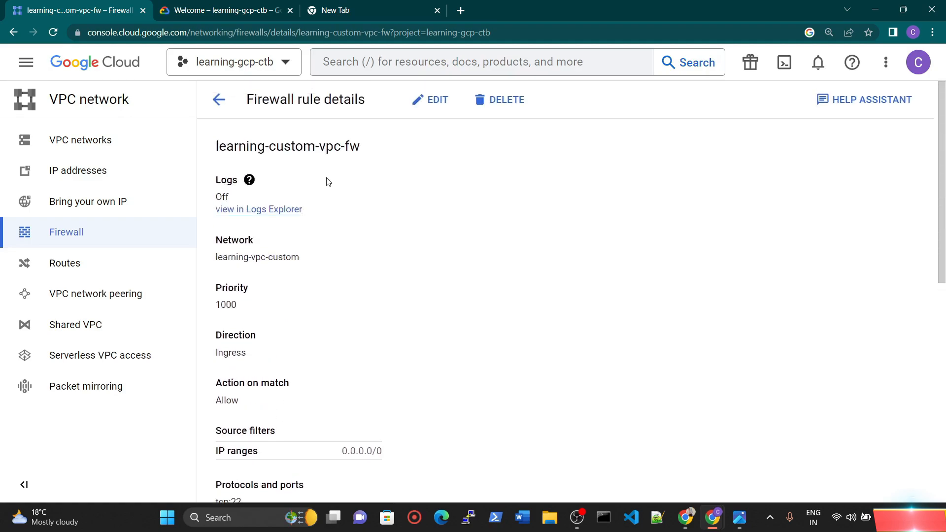
# Step: Edit the learning-custom-vpc-fw rule to allow other protocols and enter icmp as the protocol
pyautogui.click(433, 120)
pyautogui.scroll(-8, 299, 330)
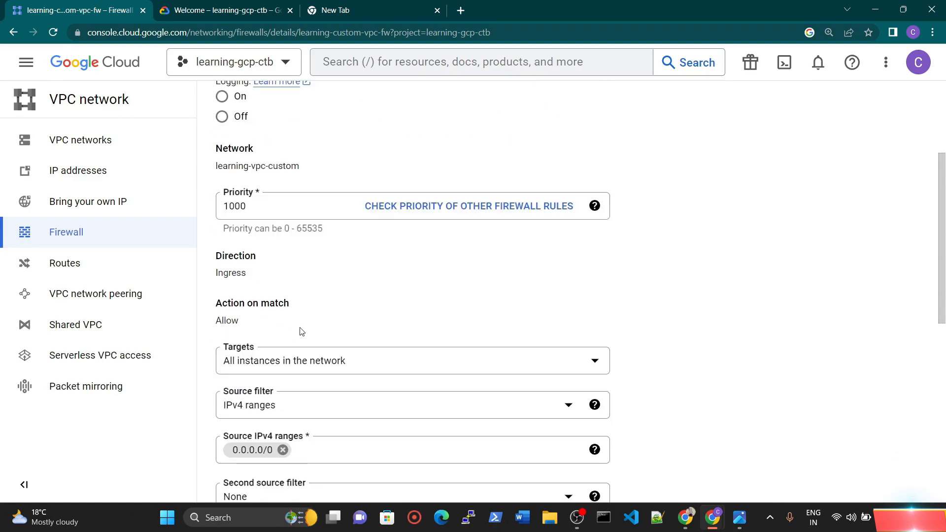
pyautogui.scroll(-4, 299, 339)
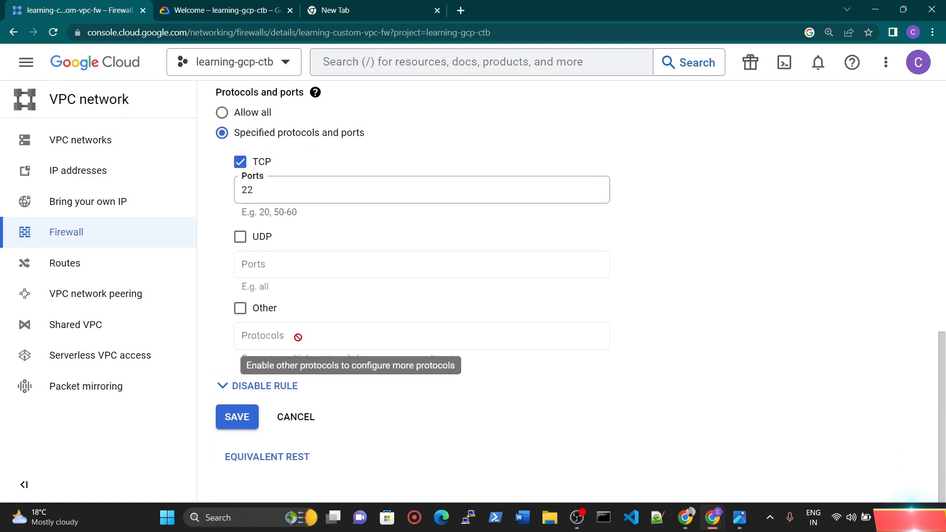
pyautogui.click(250, 315)
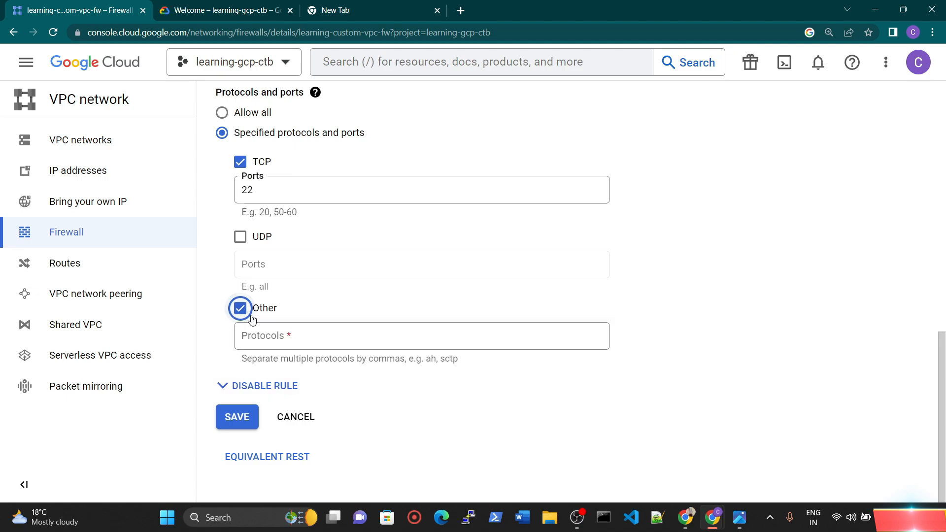
pyautogui.click(298, 339)
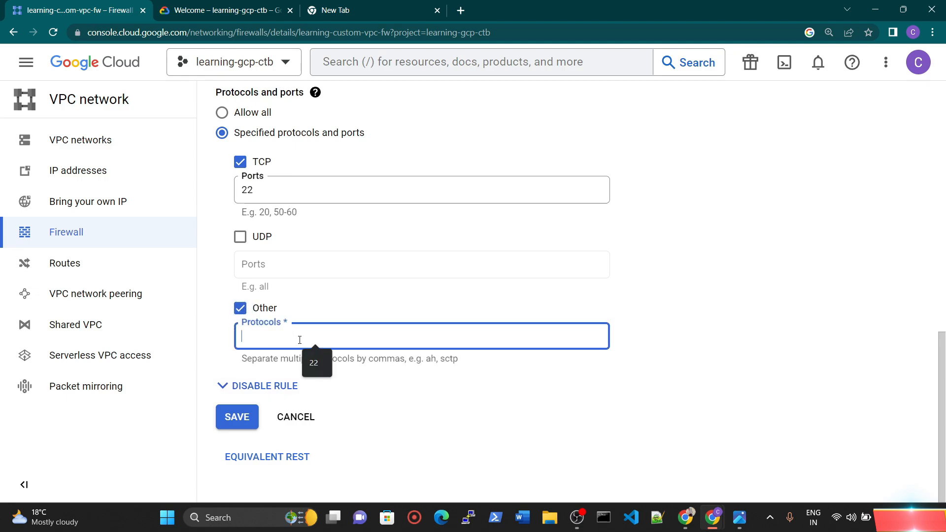
pyautogui.write('icmp')
pyautogui.click(332, 380)
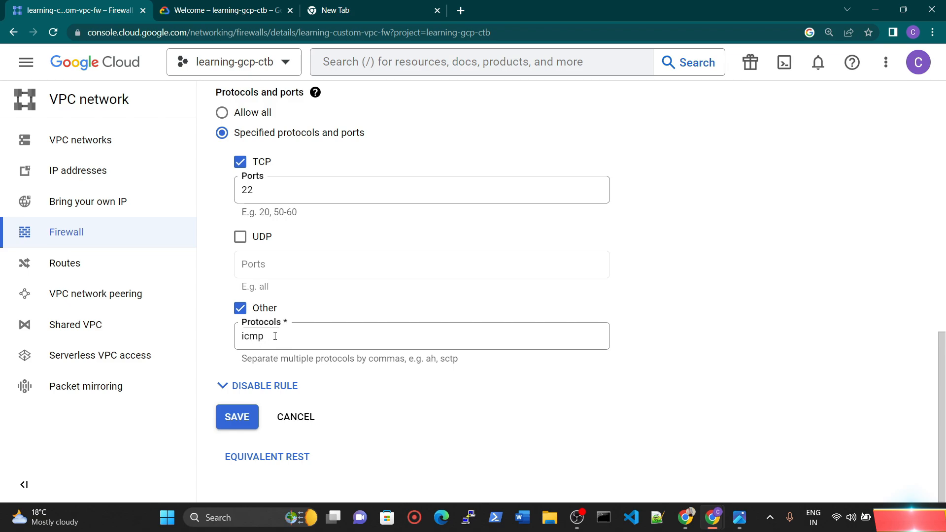
# Step: View the firewall rule's equivalent REST response and return to the rule's editing form
pyautogui.click(278, 461)
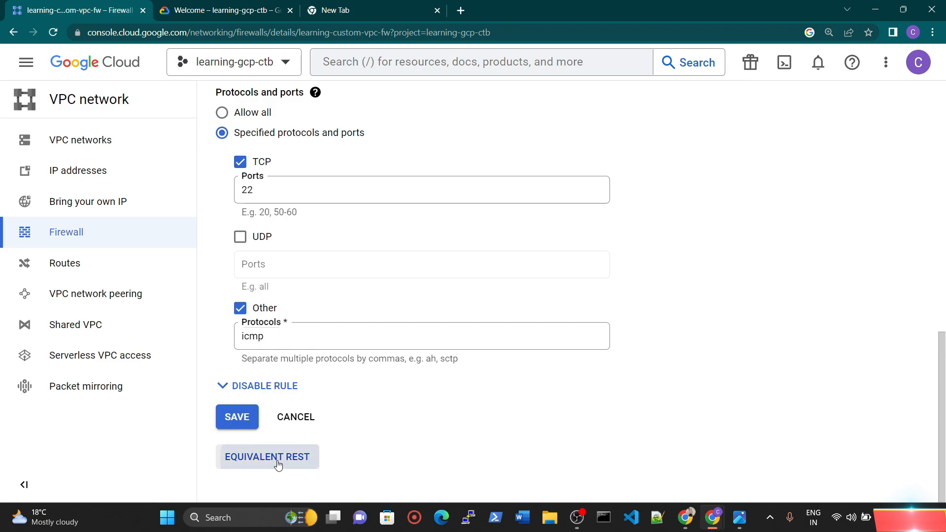
pyautogui.scroll(-5, 345, 394)
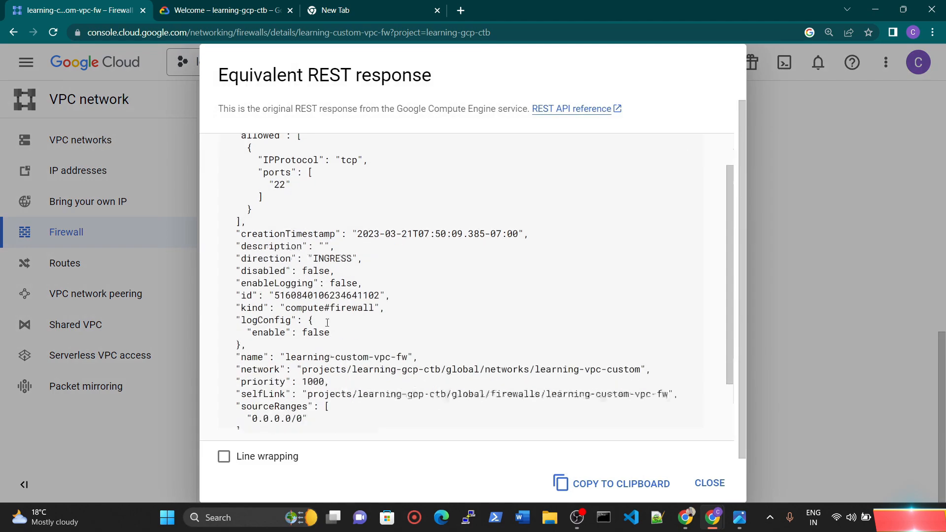
pyautogui.click(709, 483)
pyautogui.scroll(3, 278, 330)
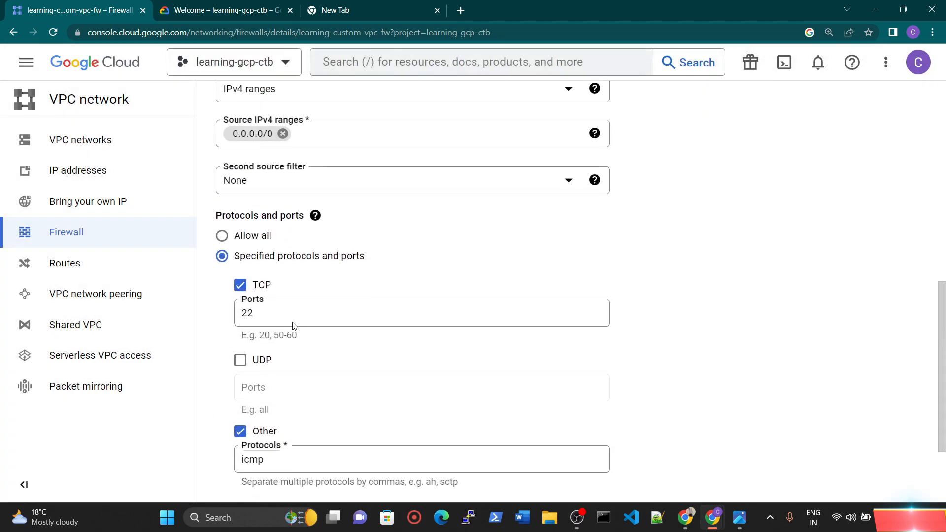
pyautogui.doubleClick(274, 457)
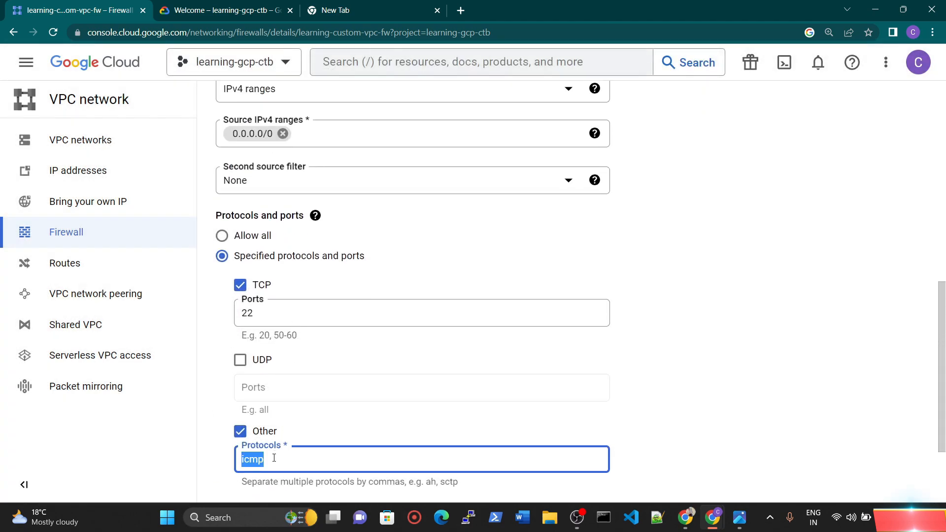
pyautogui.write('tcp:')
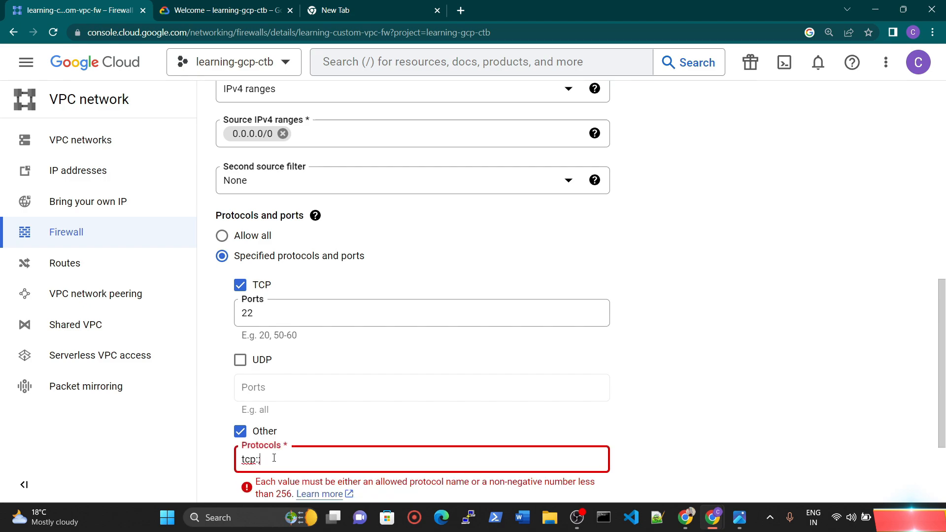
pyautogui.press('BackSpace')
pyautogui.write(';')
pyautogui.press('BackSpace')
pyautogui.press('BackSpace')
pyautogui.press('BackSpace')
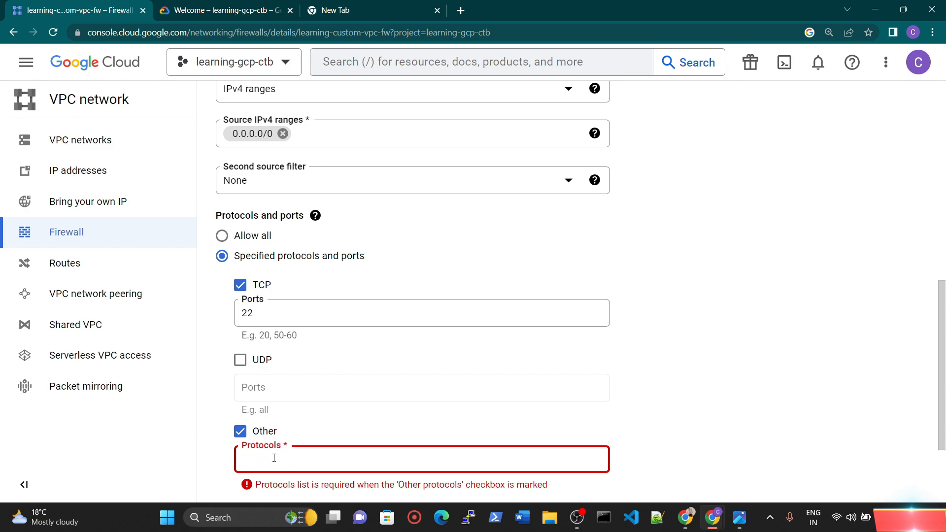
pyautogui.write('icmp')
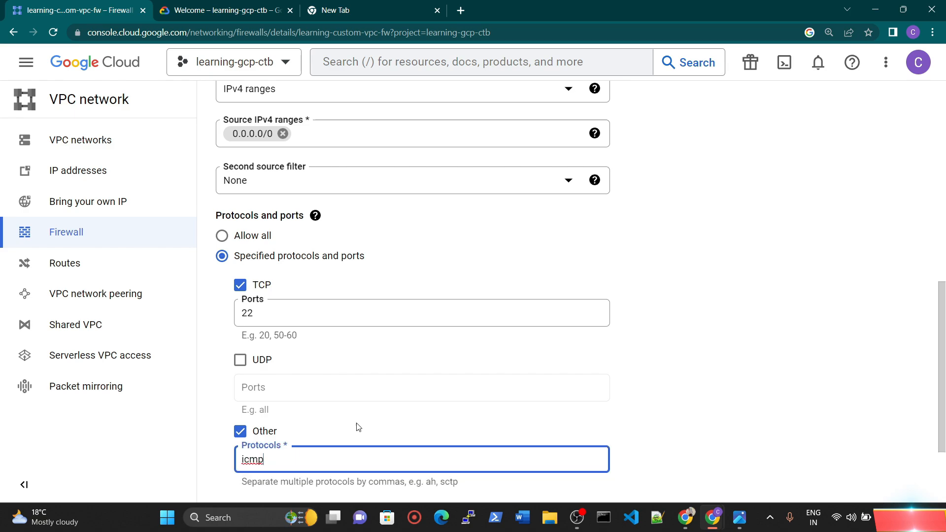
# Step: Save the edited firewall rule and check the update's status in the notifications
pyautogui.click(448, 420)
pyautogui.scroll(-3, 427, 412)
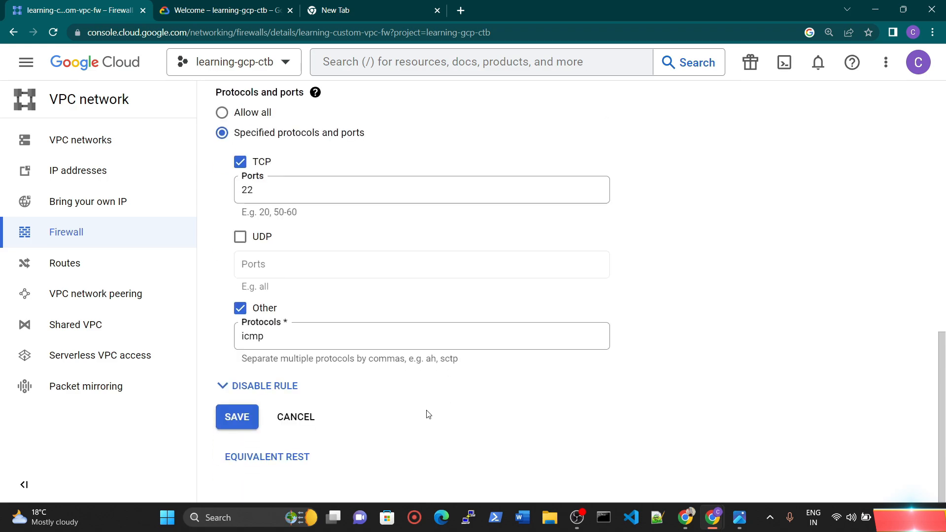
pyautogui.click(243, 421)
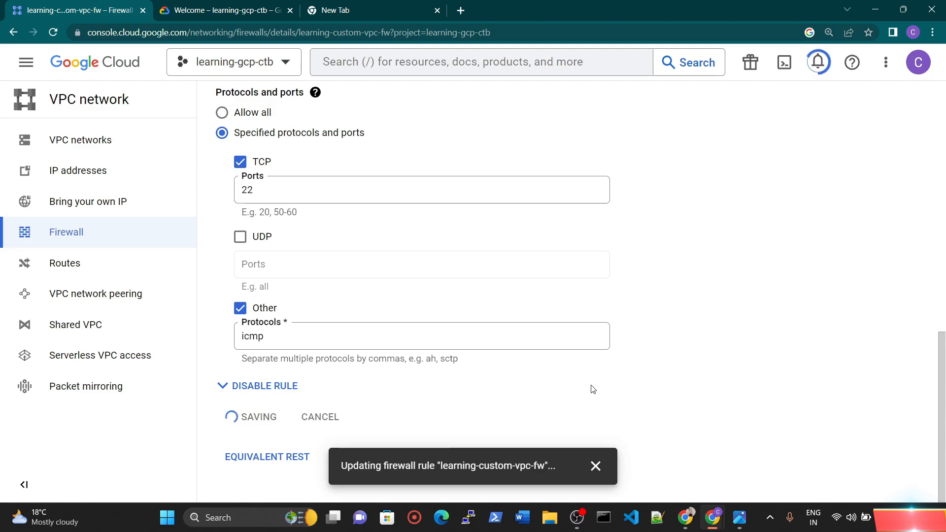
pyautogui.click(815, 63)
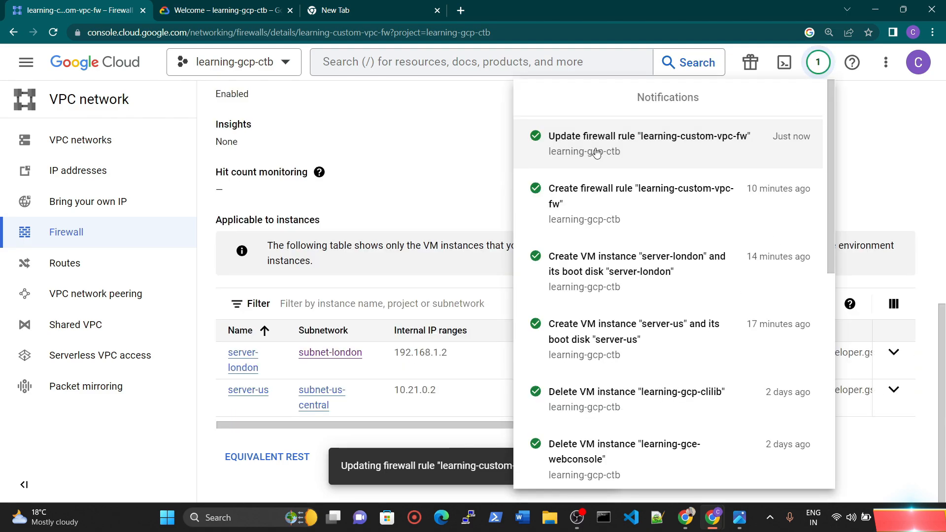
pyautogui.click(454, 132)
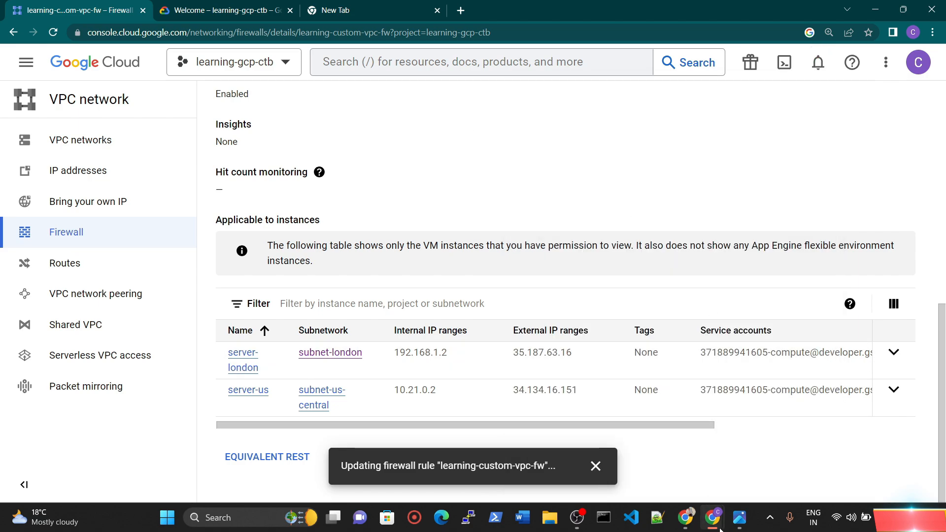
# Step: Switch to the server-london SSH window to check the replies of the running ping
pyautogui.moveTo(714, 525)
pyautogui.click(848, 467)
pyautogui.moveTo(751, 526)
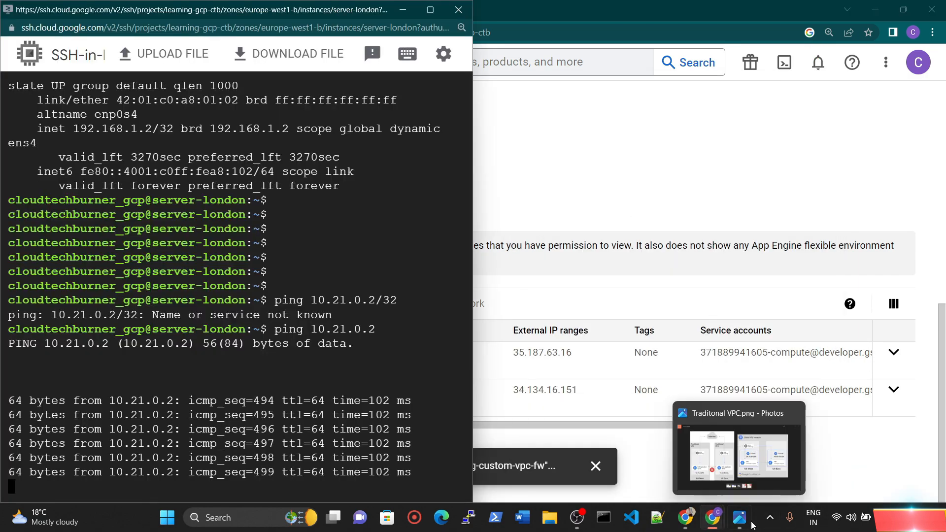
# Step: Bring the server-us and server-london SSH windows up side by side to compare their running ping replies
pyautogui.click(801, 492)
pyautogui.moveTo(712, 517)
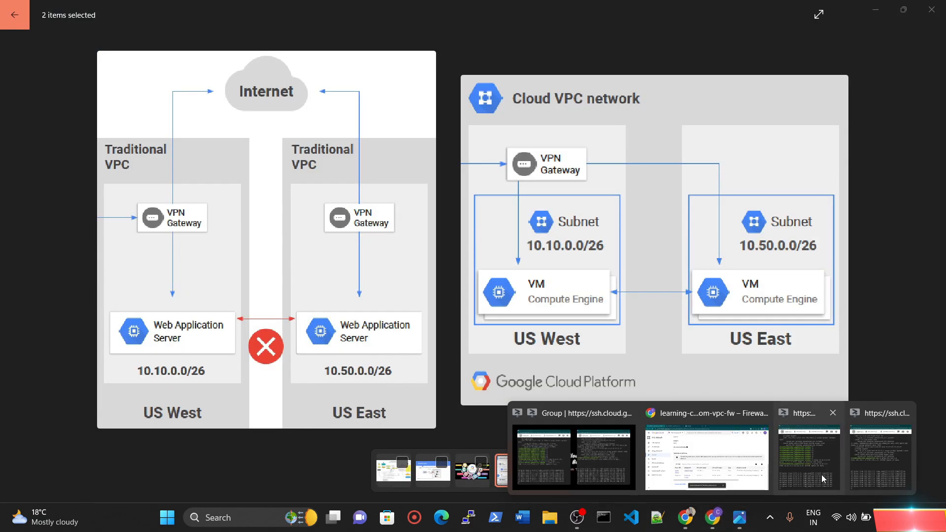
pyautogui.click(880, 449)
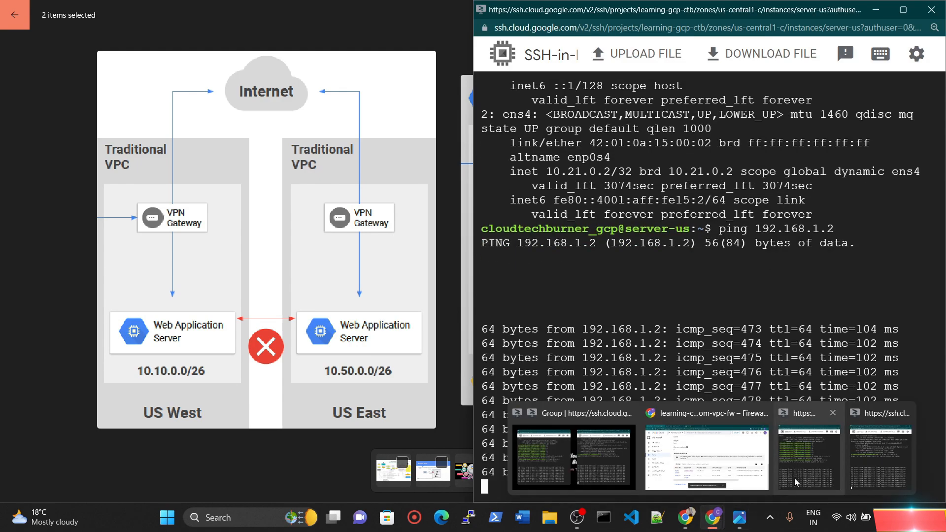
pyautogui.click(795, 481)
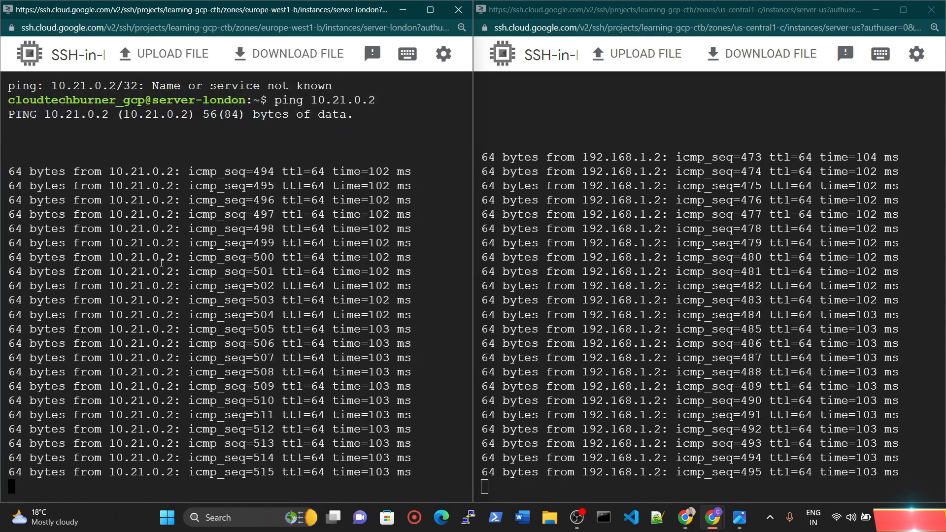
# Step: Stop the running ping in both the server-london and server-us SSH sessions
pyautogui.hotkey('ctrl', 'c')
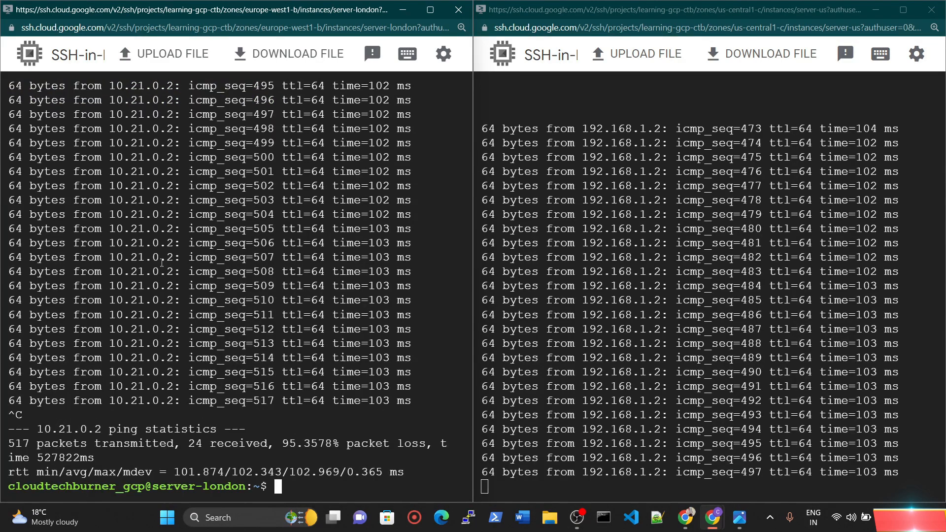
pyautogui.click(494, 485)
pyautogui.hotkey('ctrl', 'c')
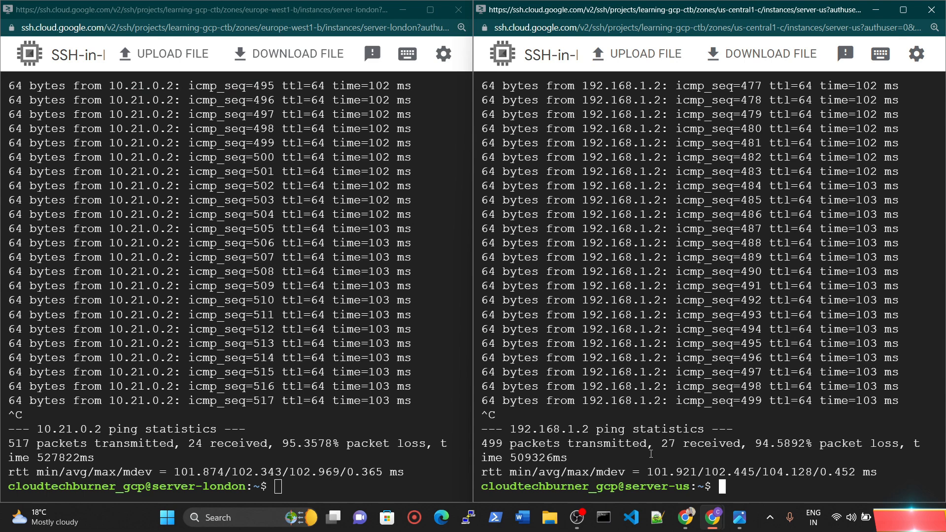
# Step: Clear the terminal output in the server-us and server-london SSH sessions with the clear command
pyautogui.click(257, 487)
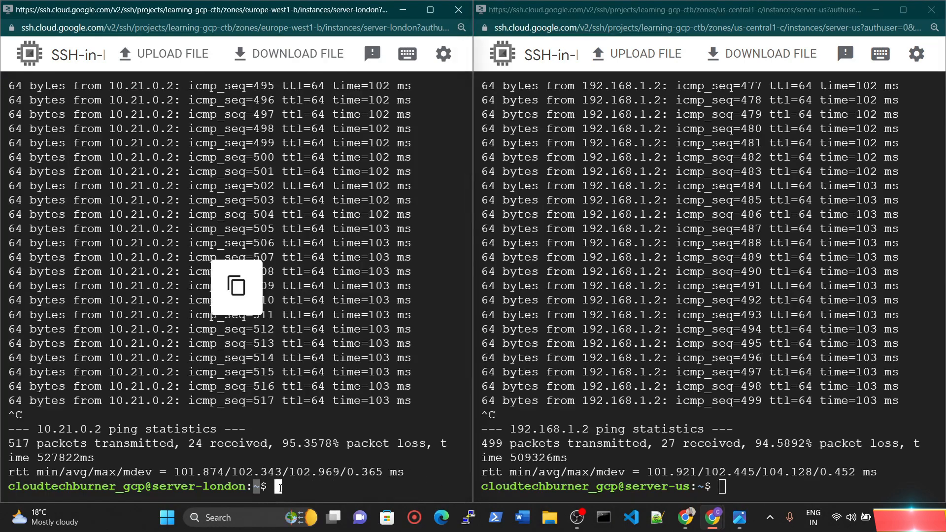
pyautogui.press('Return')
pyautogui.press('Return')
pyautogui.press('Return')
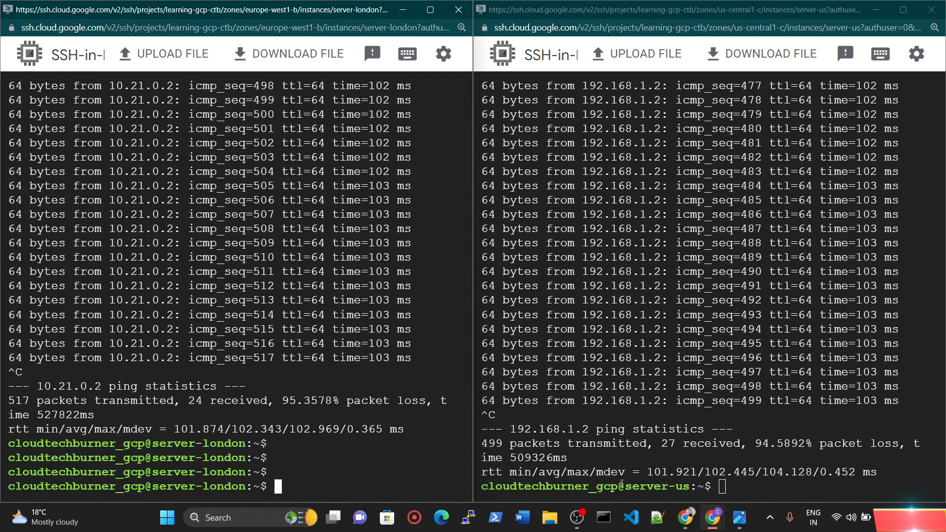
pyautogui.click(726, 487)
pyautogui.write('clear')
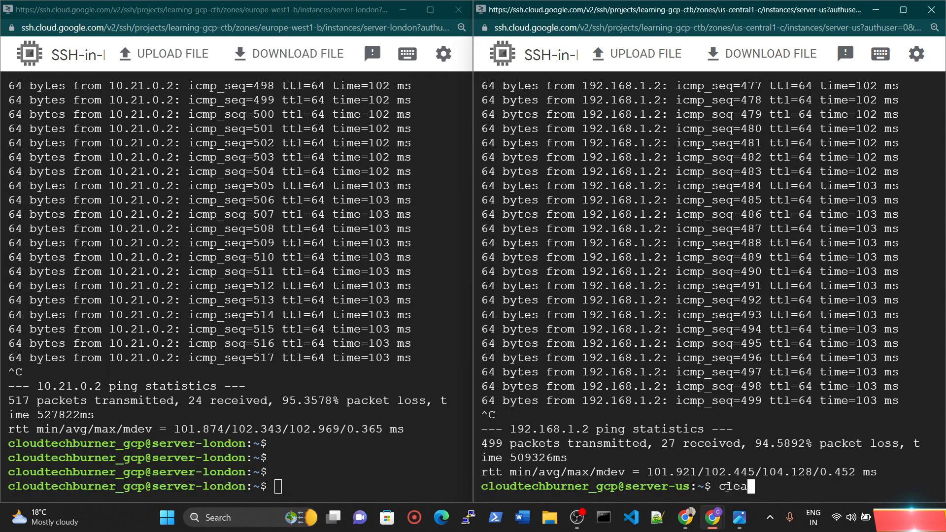
pyautogui.press('Return')
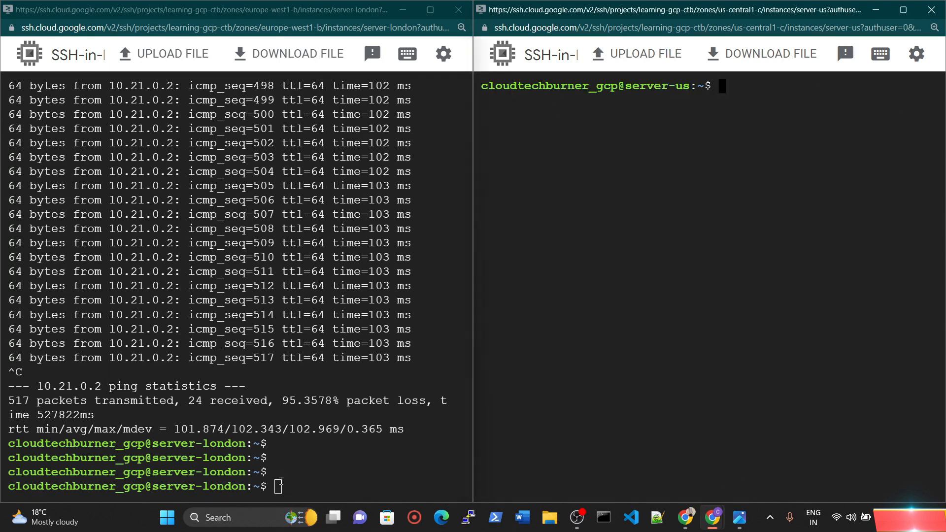
pyautogui.click(280, 481)
pyautogui.write('clera')
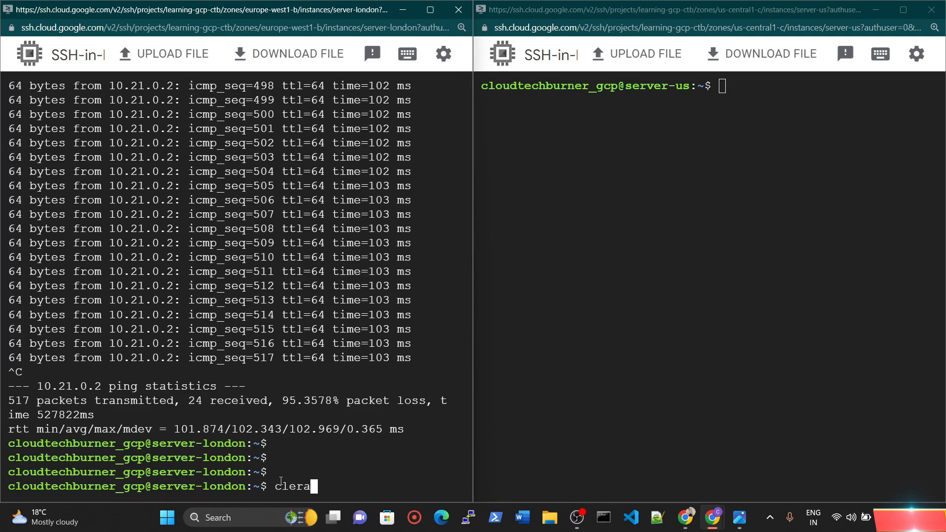
pyautogui.press('Return')
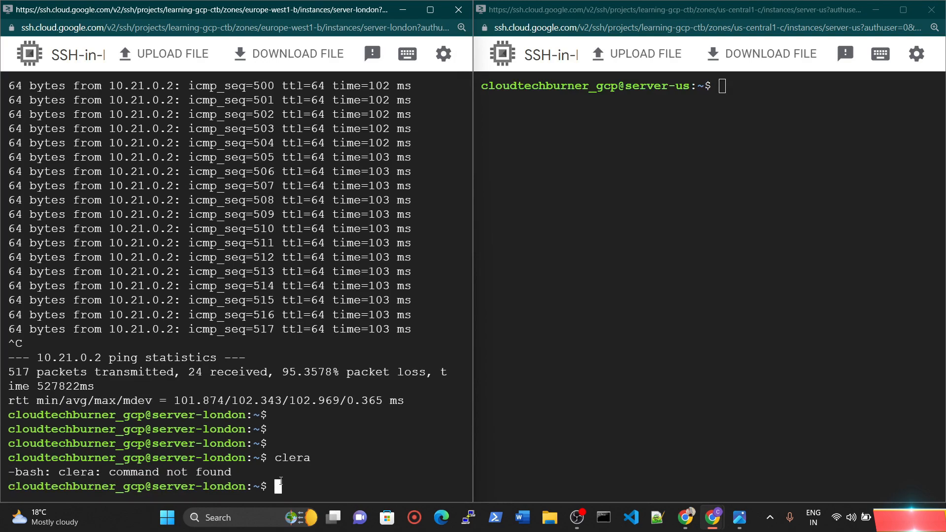
pyautogui.write('clear')
pyautogui.press('Return')
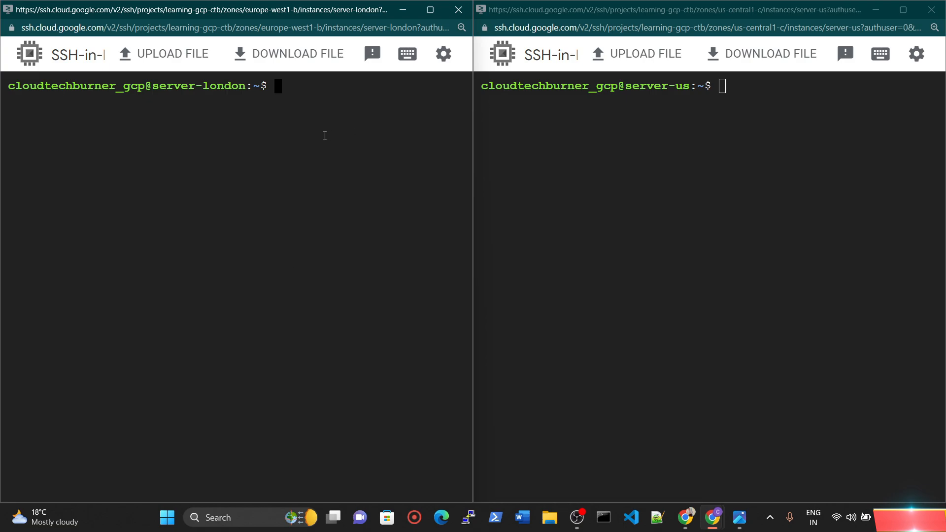
# Step: Close both SSH windows and minimize the VPC diagram to return to the Google Cloud console
pyautogui.click(458, 10)
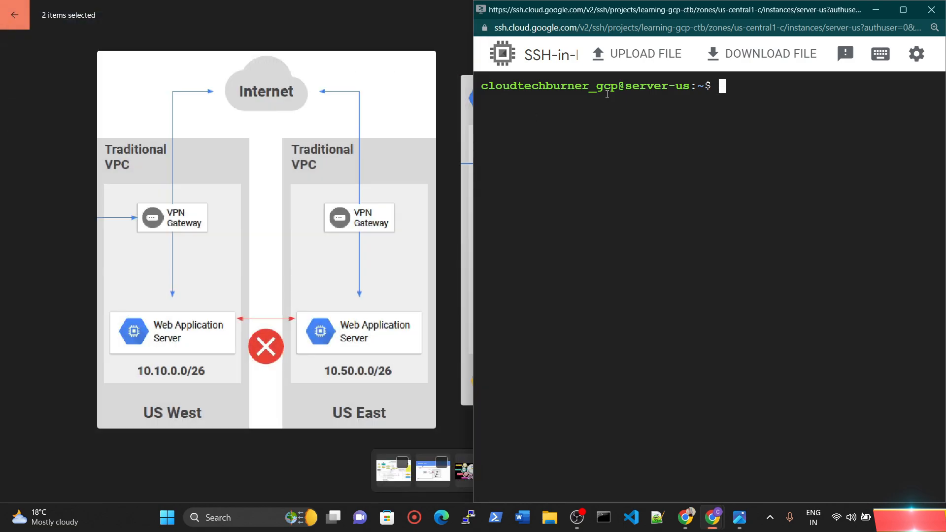
pyautogui.click(930, 11)
pyautogui.click(876, 9)
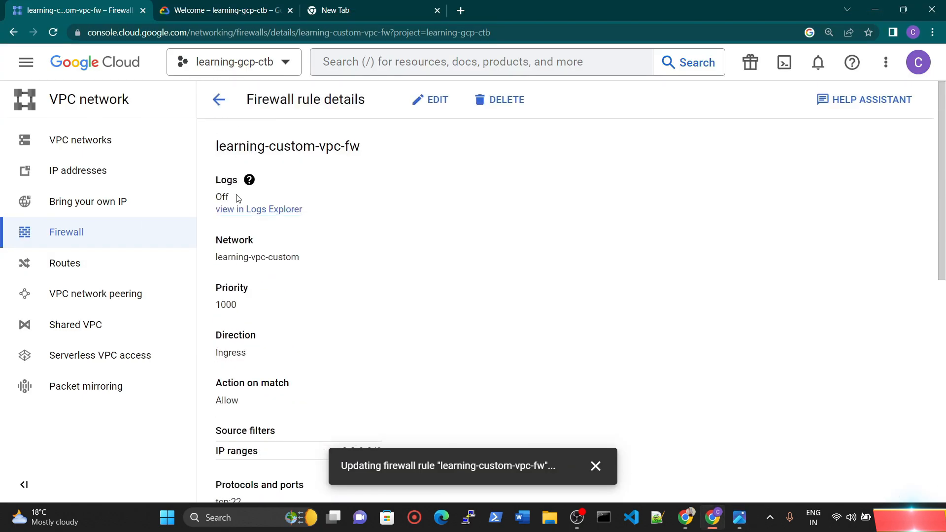
# Step: Return to the firewall list and check the protocols and ports of the learning-custom-vpc-fw rule
pyautogui.click(219, 100)
pyautogui.scroll(-5, 386, 305)
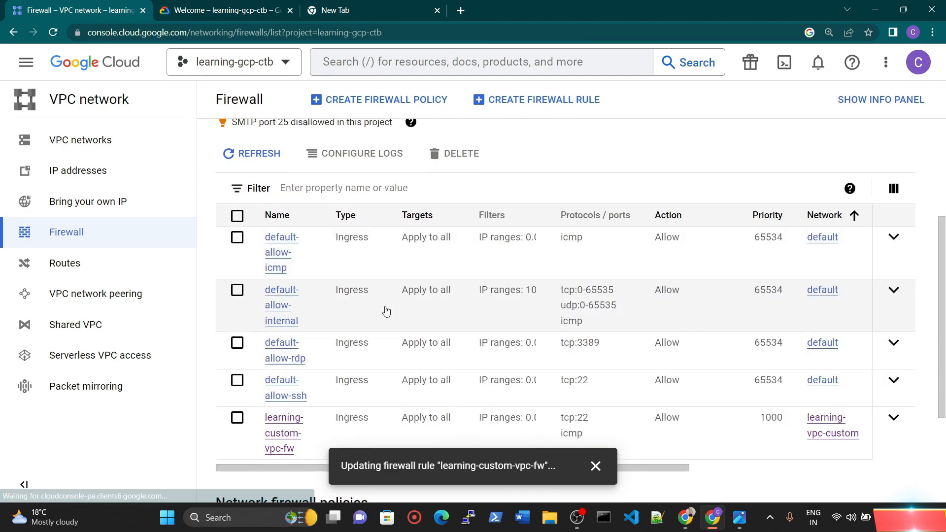
pyautogui.scroll(5, 385, 311)
# Step: Go to the Compute Engine VM instances list and dismiss the free trial status banner
pyautogui.click(26, 62)
pyautogui.click(92, 264)
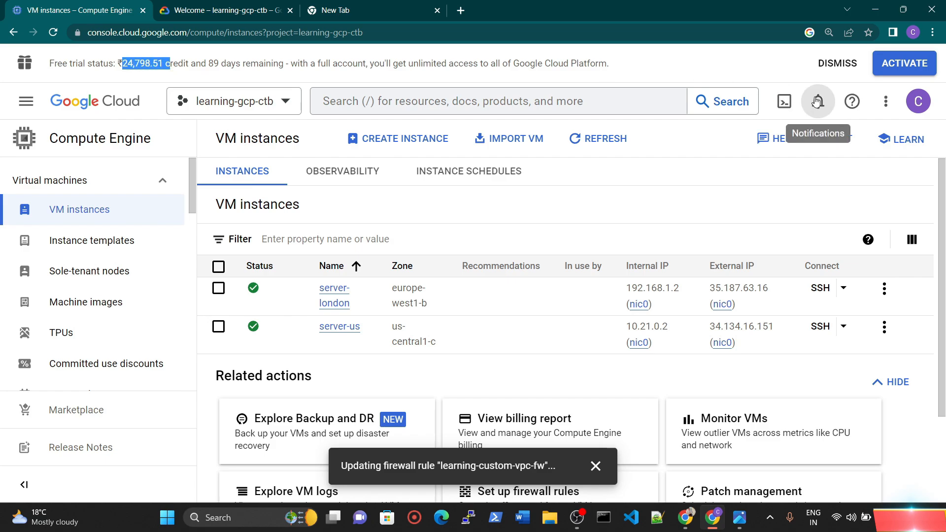
pyautogui.click(839, 61)
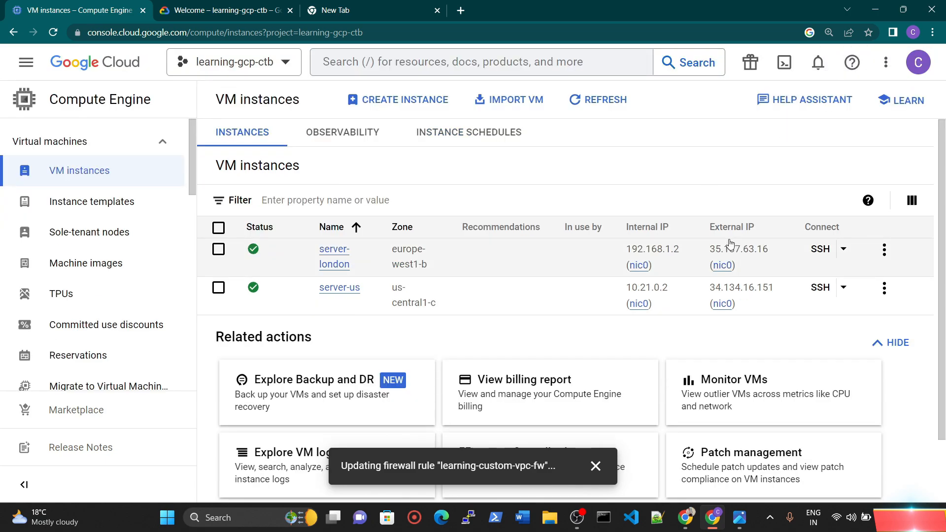
pyautogui.click(750, 63)
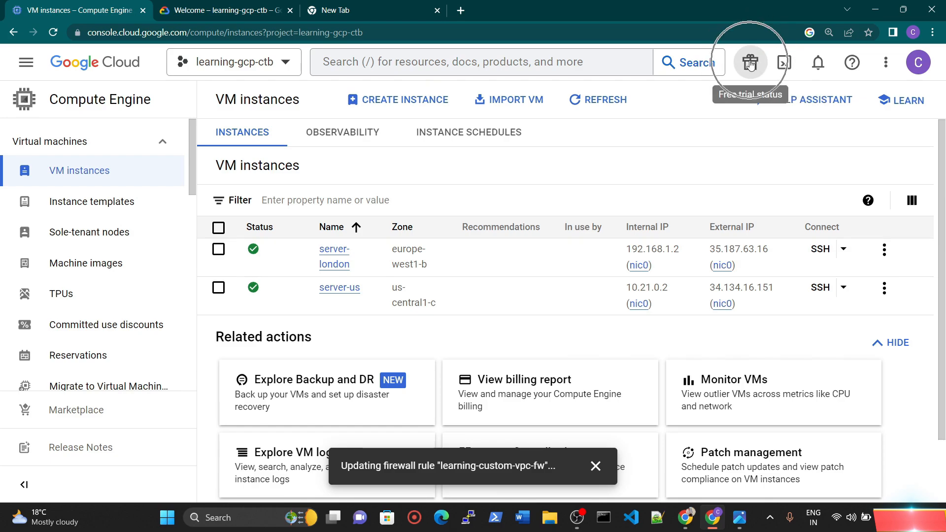
pyautogui.click(749, 63)
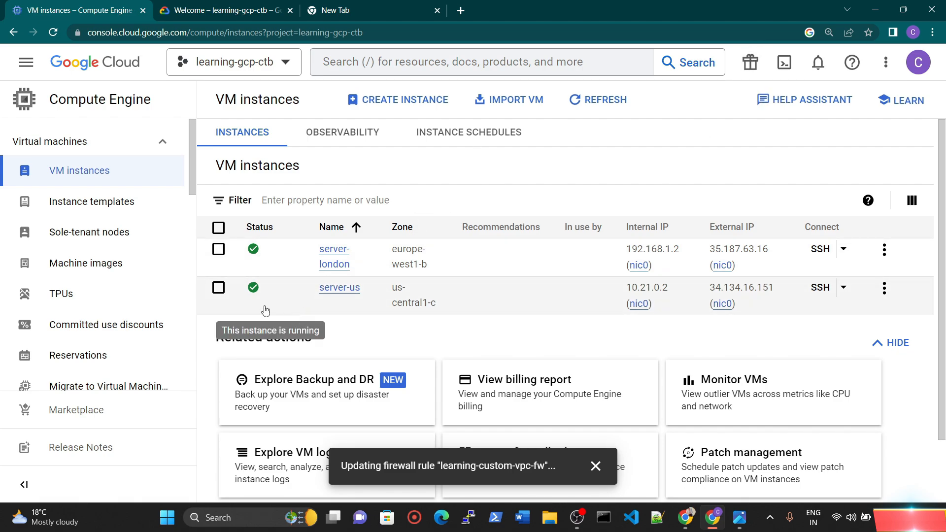
# Step: Delete the server-us VM instance together with its boot disk
pyautogui.click(218, 288)
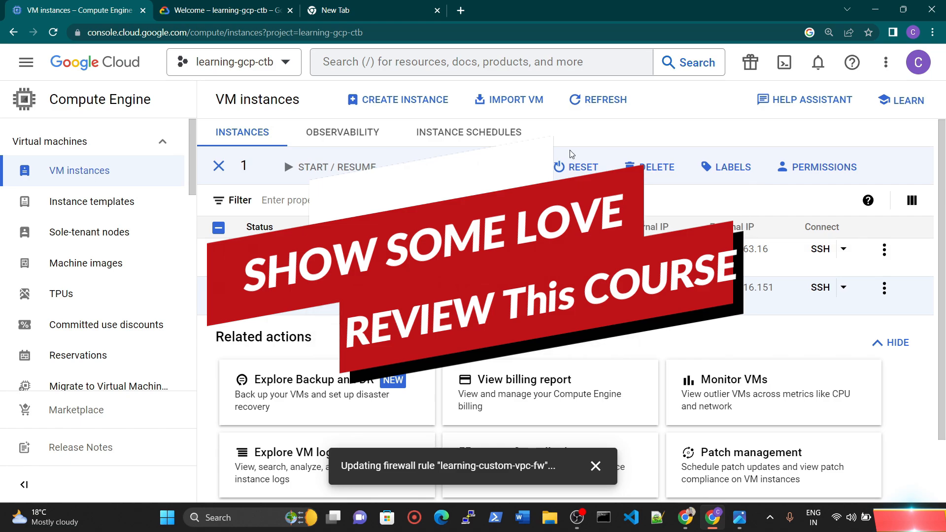
pyautogui.click(643, 170)
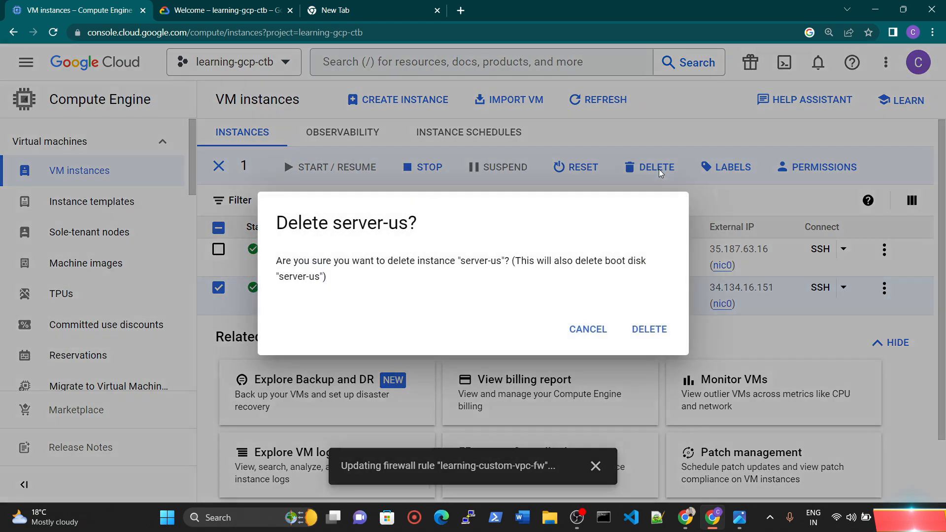
pyautogui.click(643, 341)
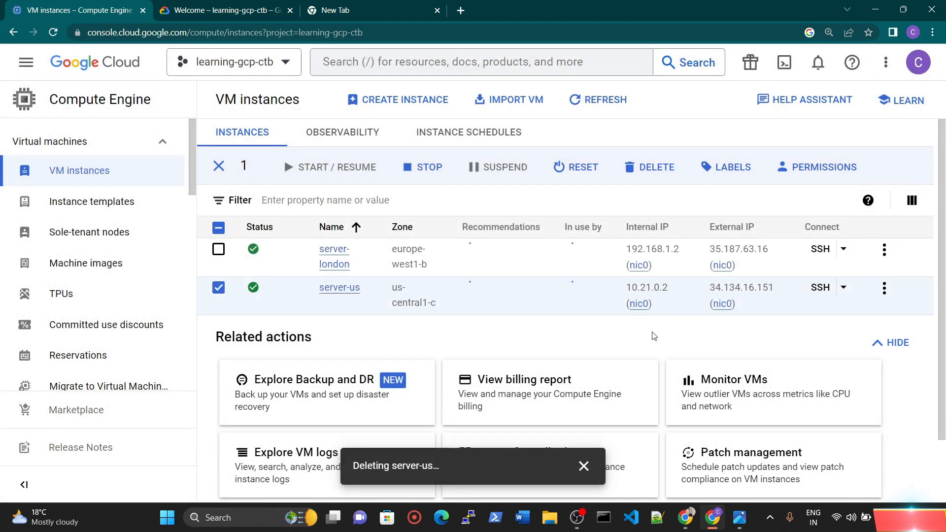
# Step: Stop the server-london VM instance and check the progress of the operations in the notifications
pyautogui.click(218, 248)
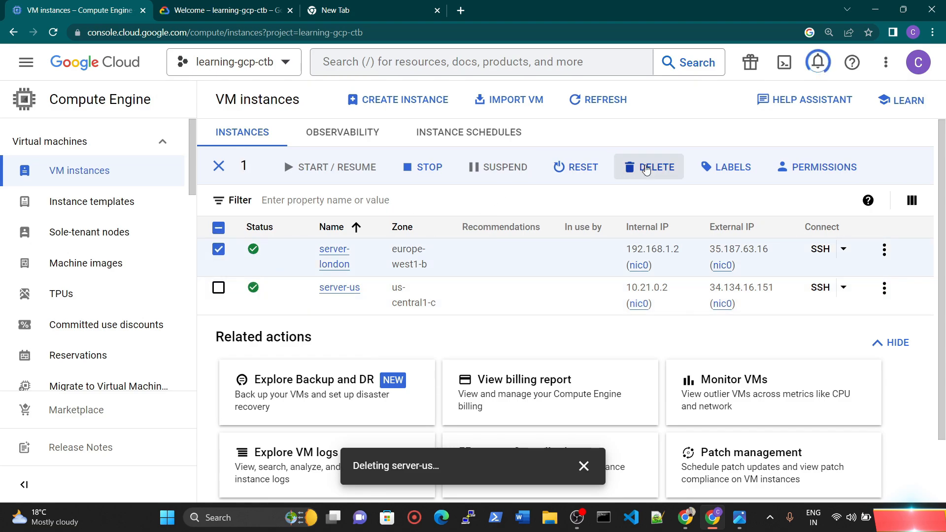
pyautogui.click(421, 168)
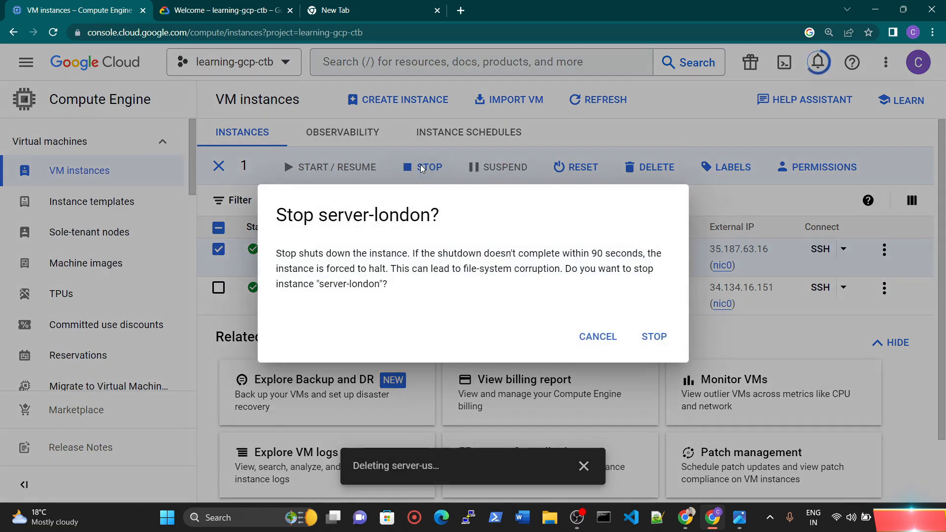
pyautogui.click(653, 338)
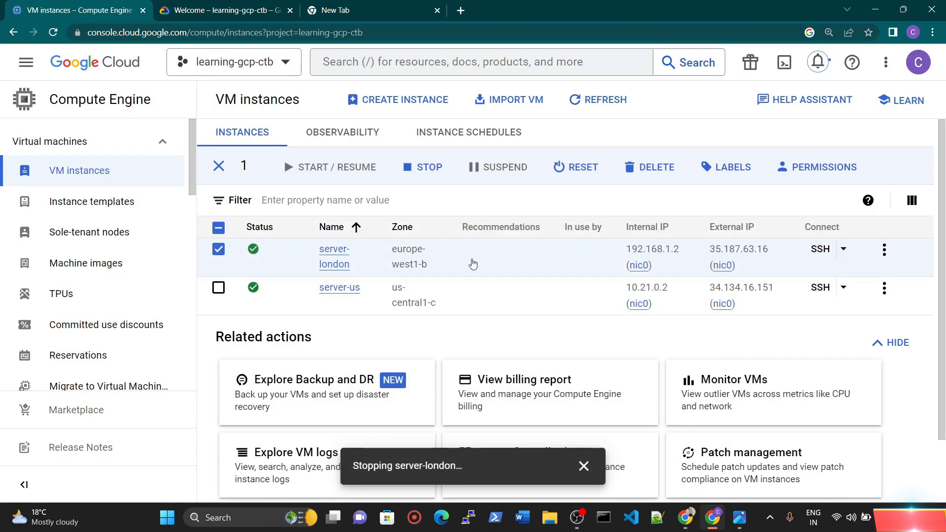
pyautogui.click(818, 61)
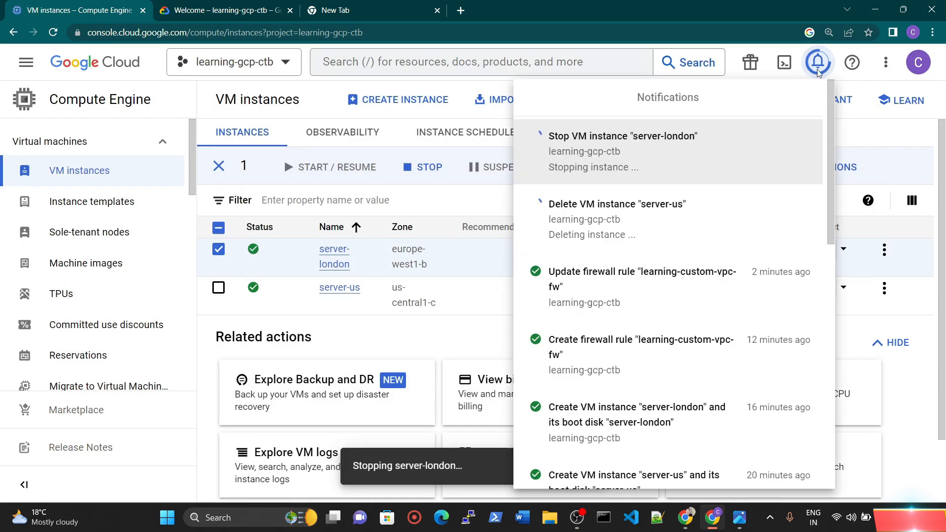